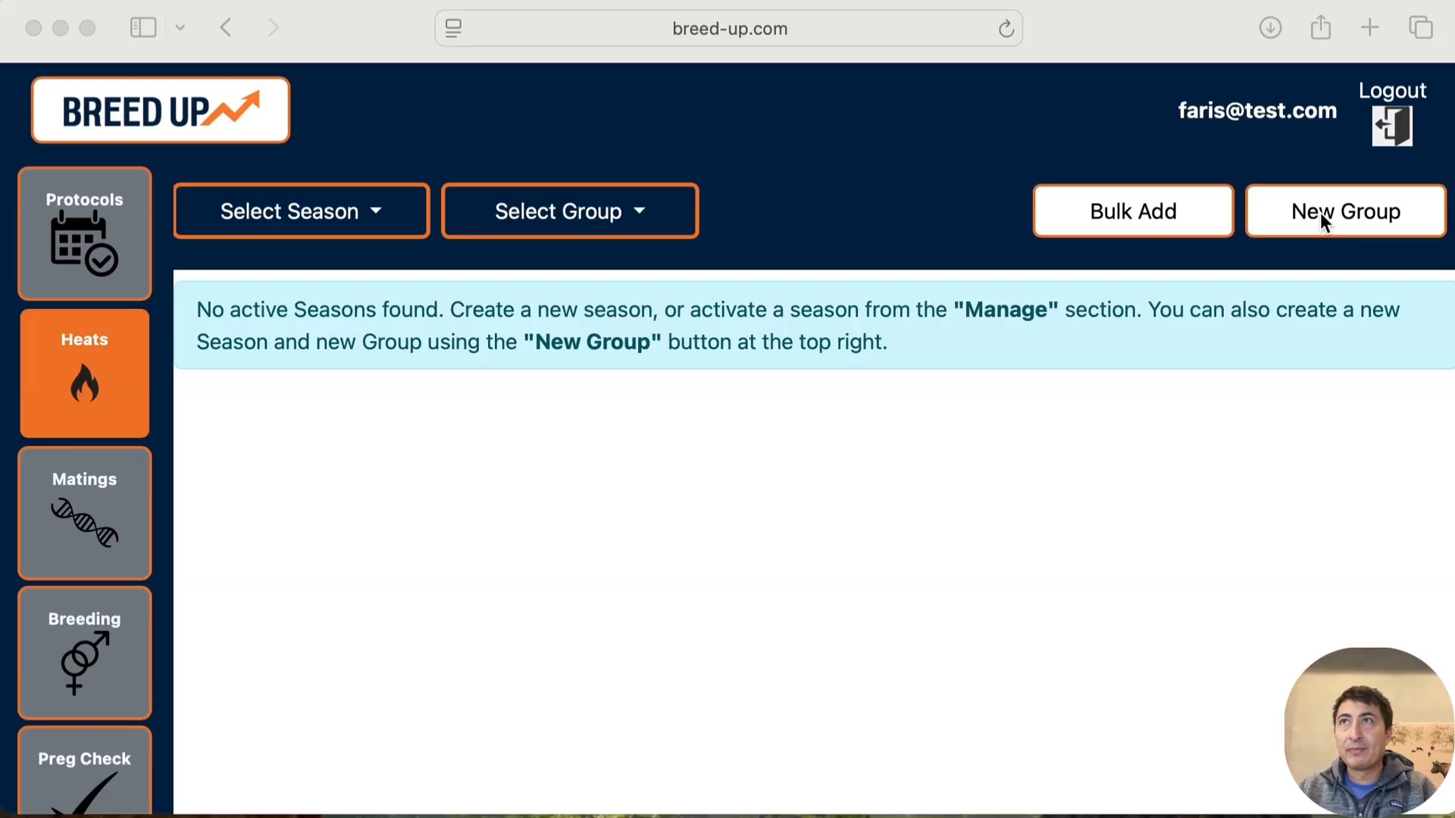
# Start a new group named "Tutorial 1" and assign it to a new season named "2026 Spring"
pyautogui.click(1320, 212)
pyautogui.click(1322, 220)
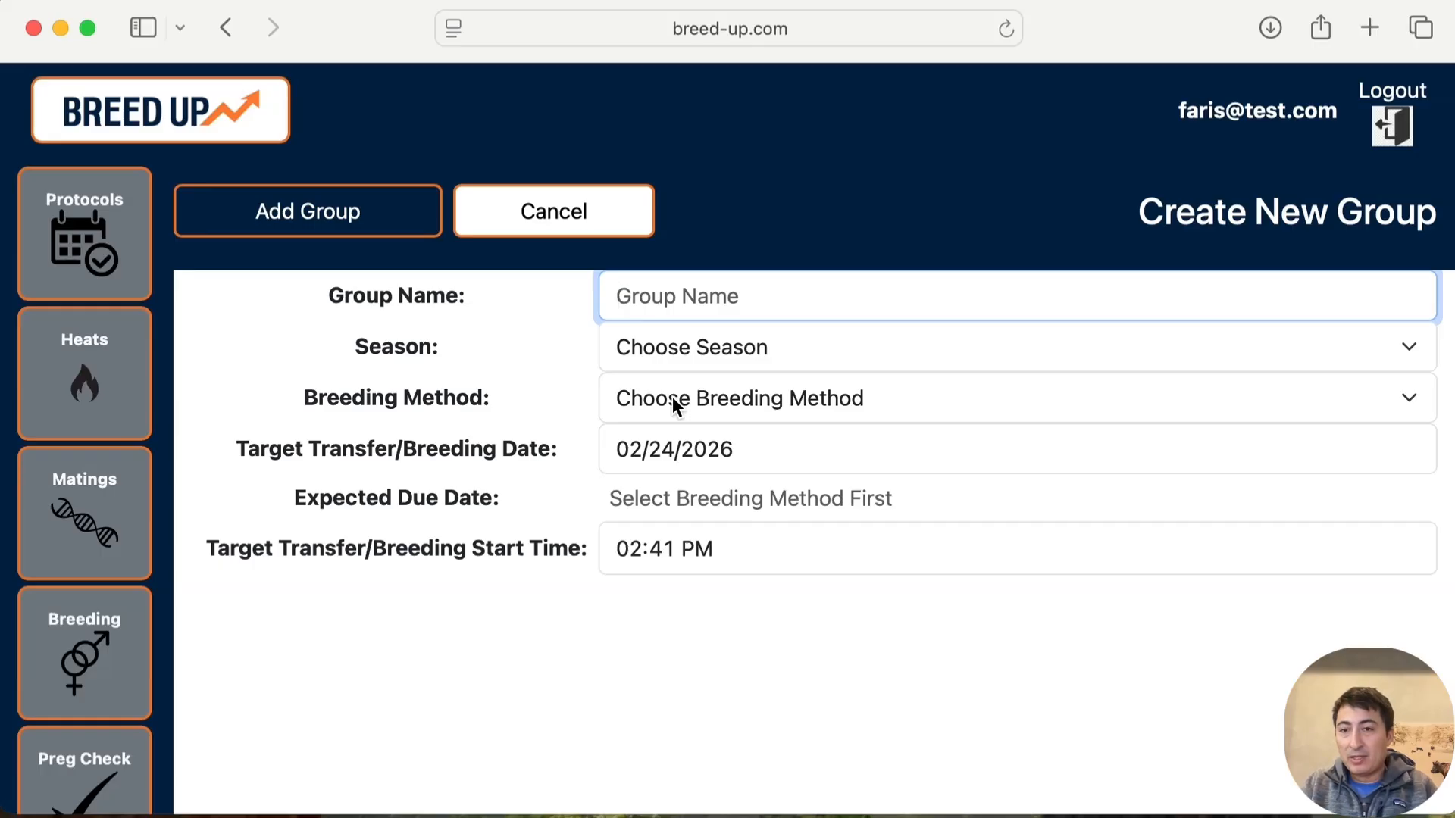
pyautogui.write('Tutorial 1')
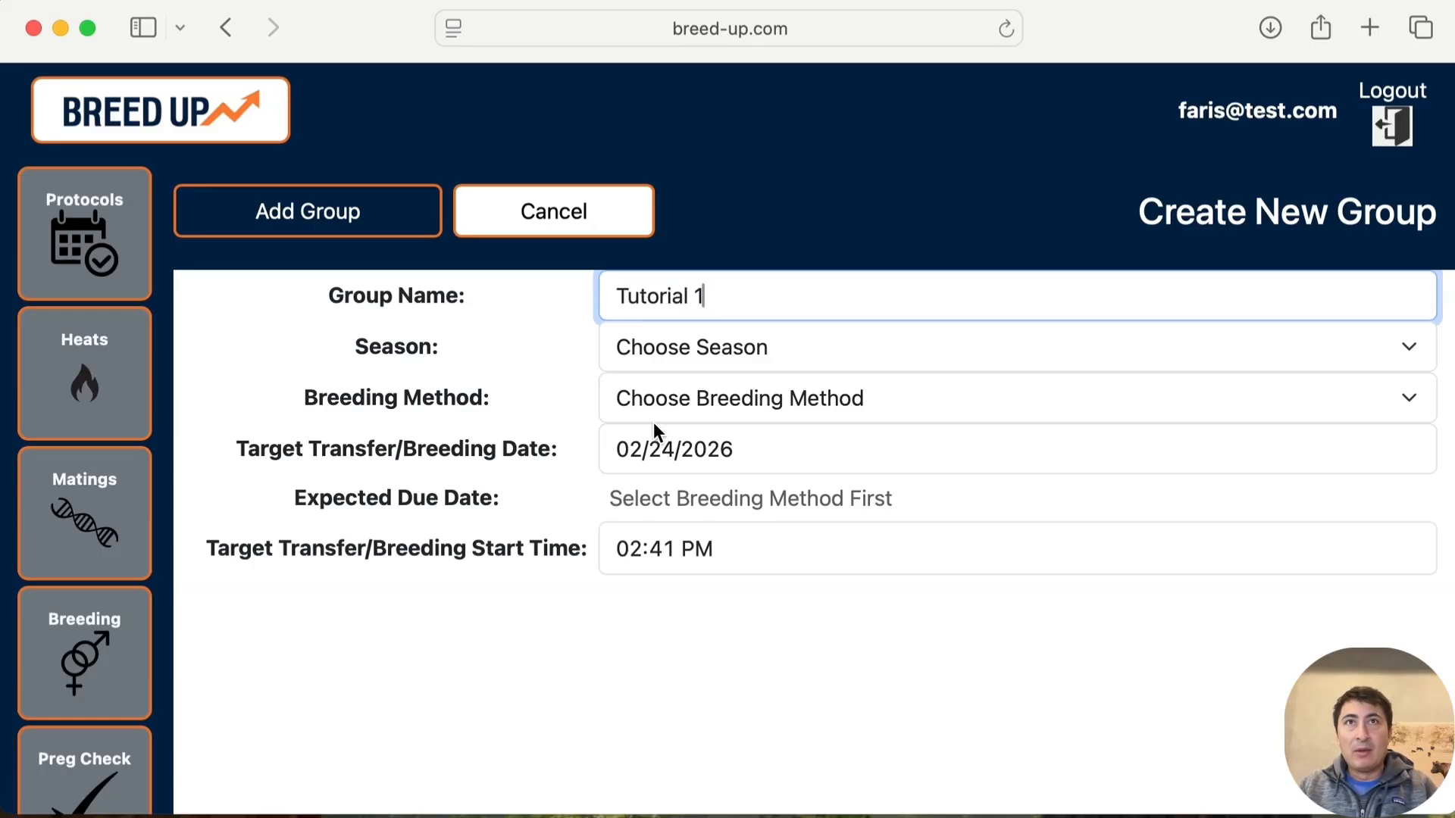
pyautogui.click(710, 332)
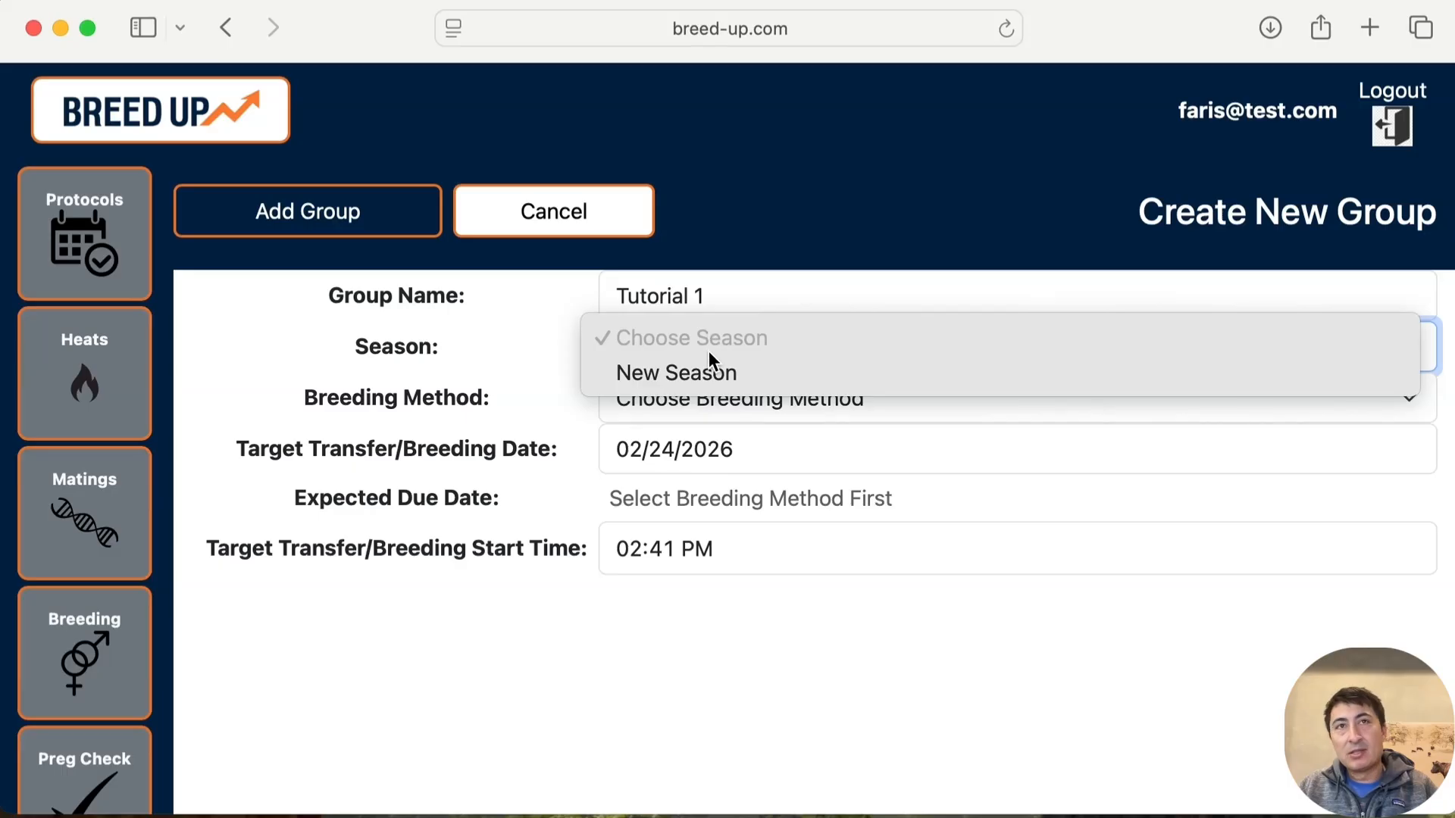
pyautogui.click(703, 374)
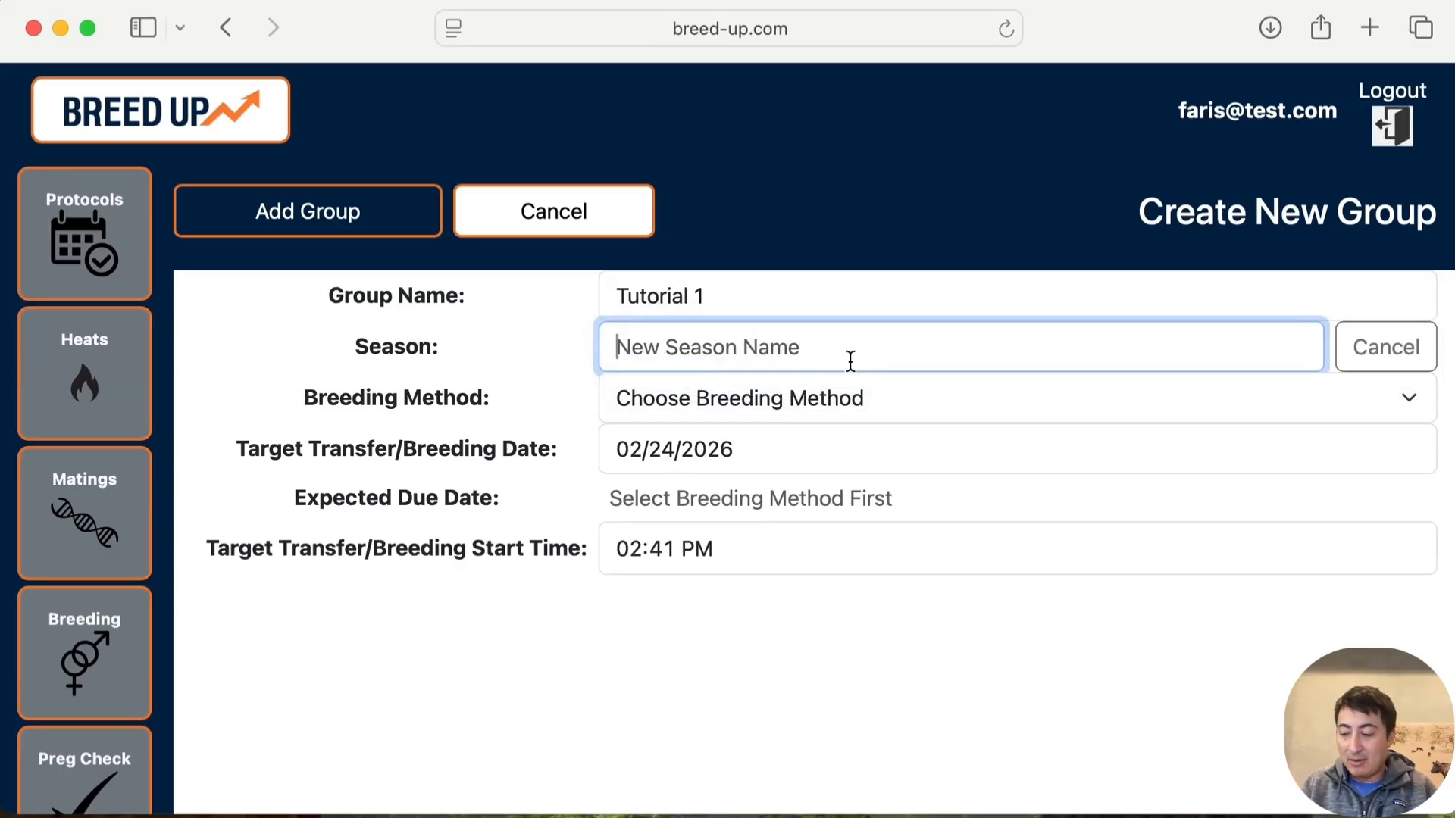
pyautogui.write('2026 Spring')
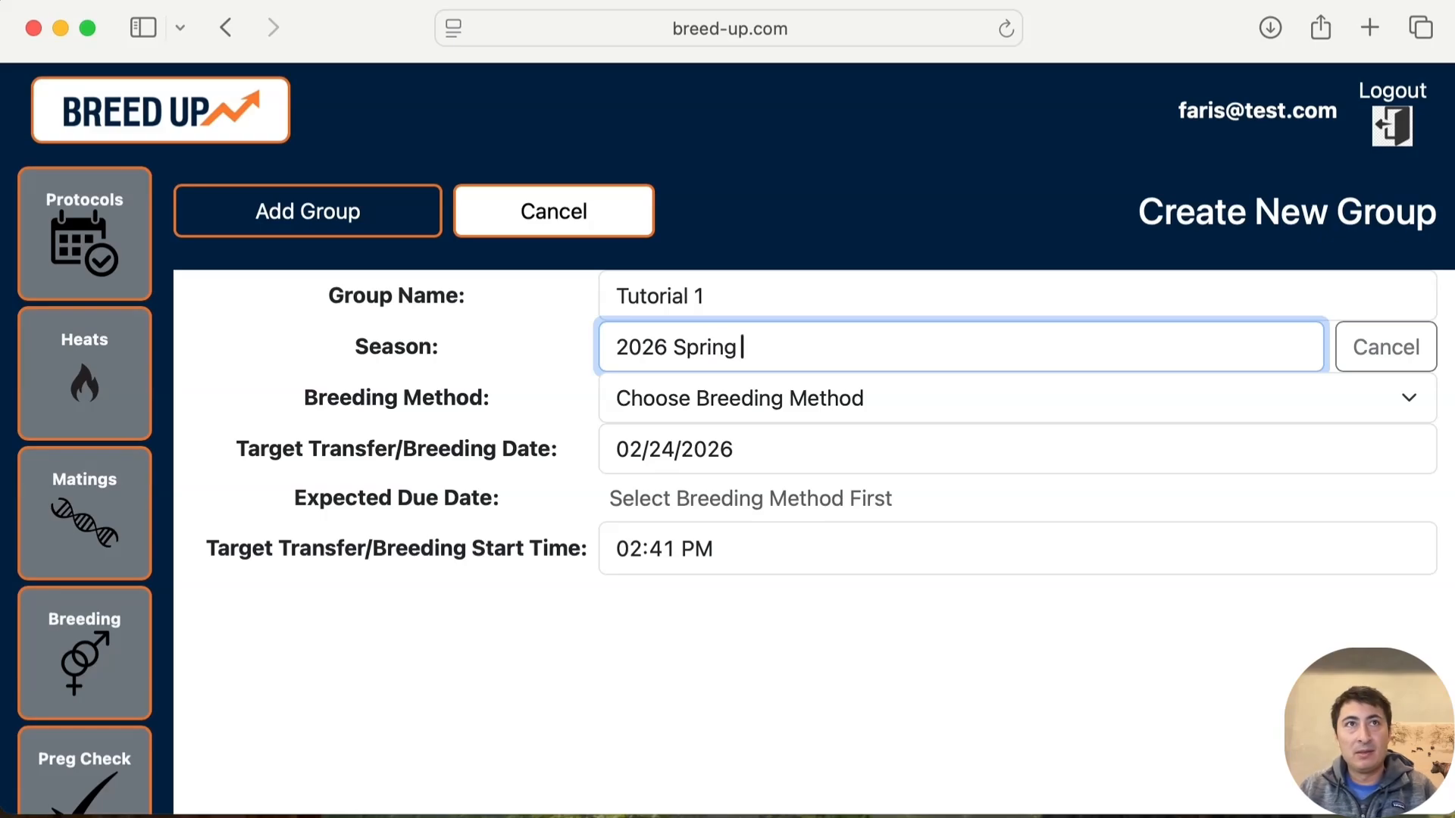
# Set the new group's breeding method to IVF Embryo Transfer
pyautogui.click(818, 398)
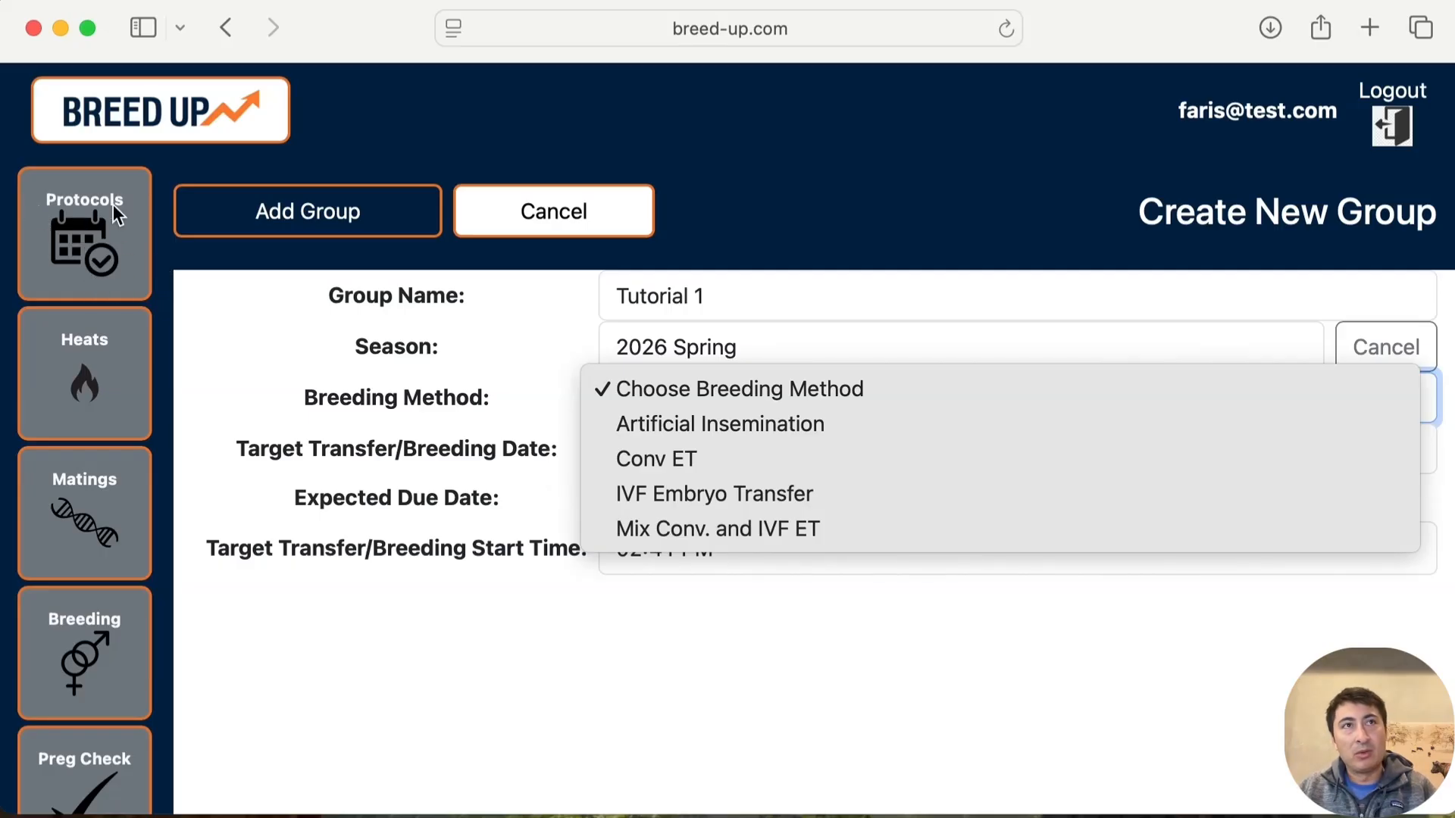
pyautogui.click(450, 591)
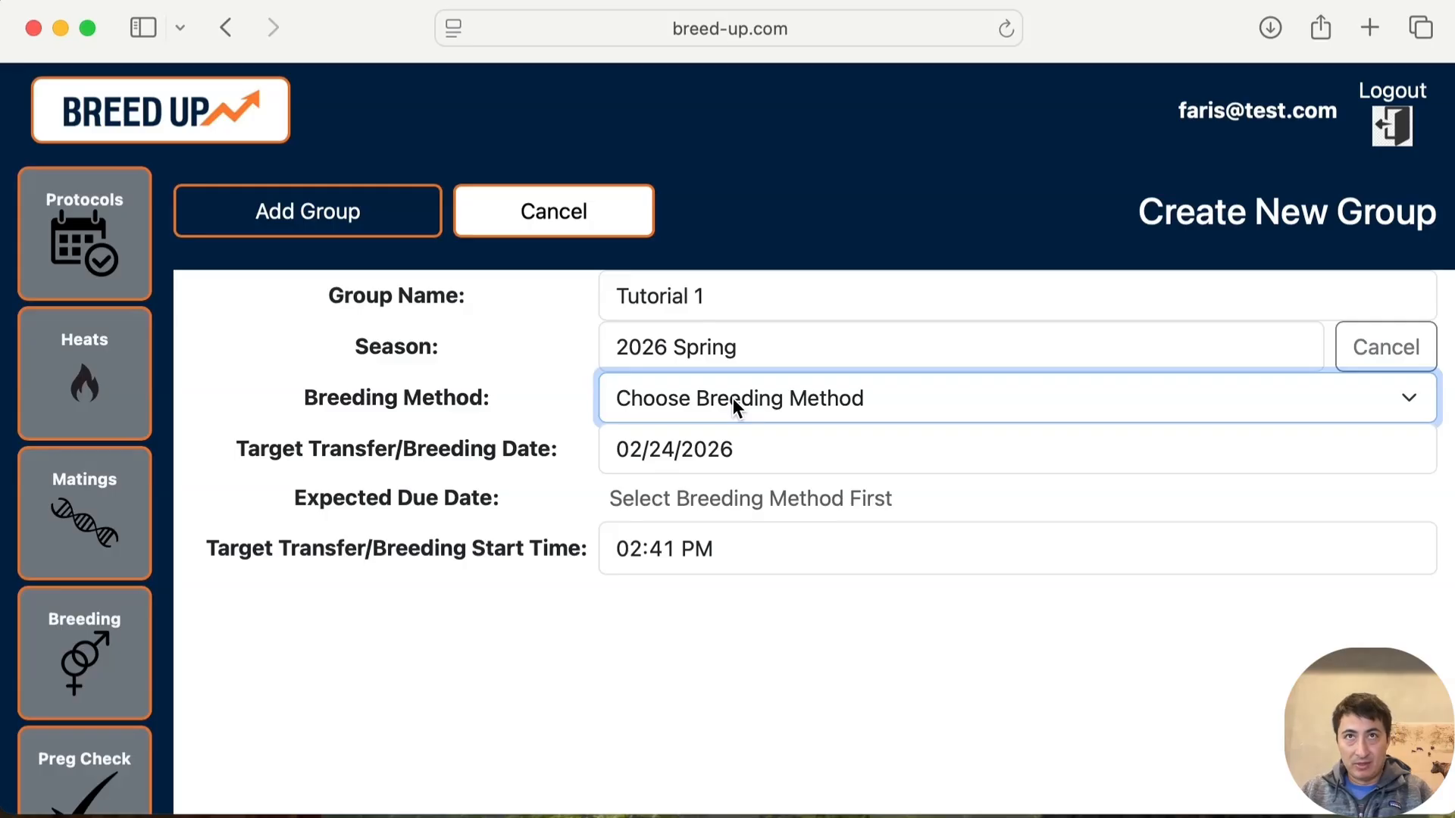
pyautogui.click(736, 408)
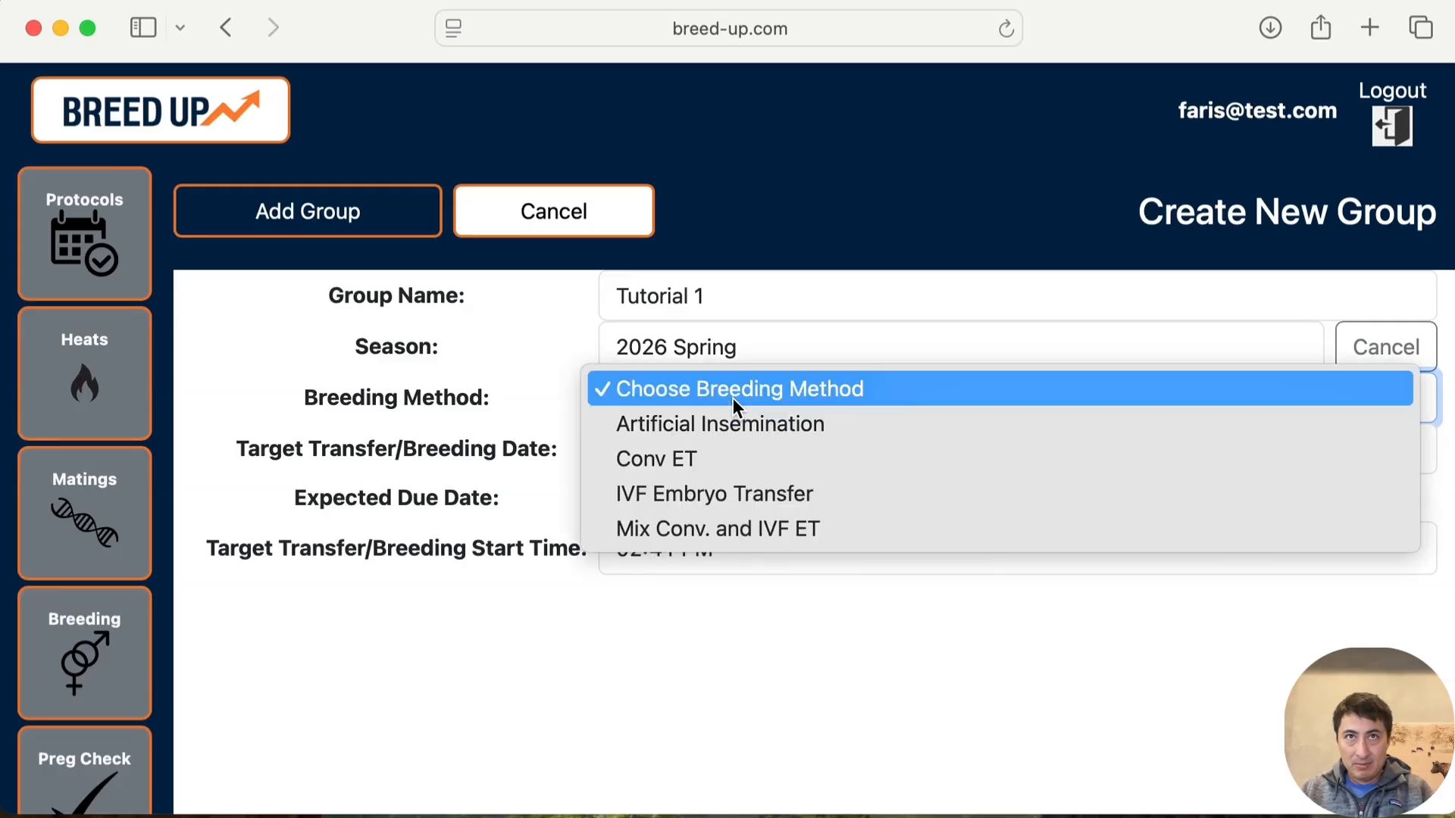
pyautogui.click(757, 497)
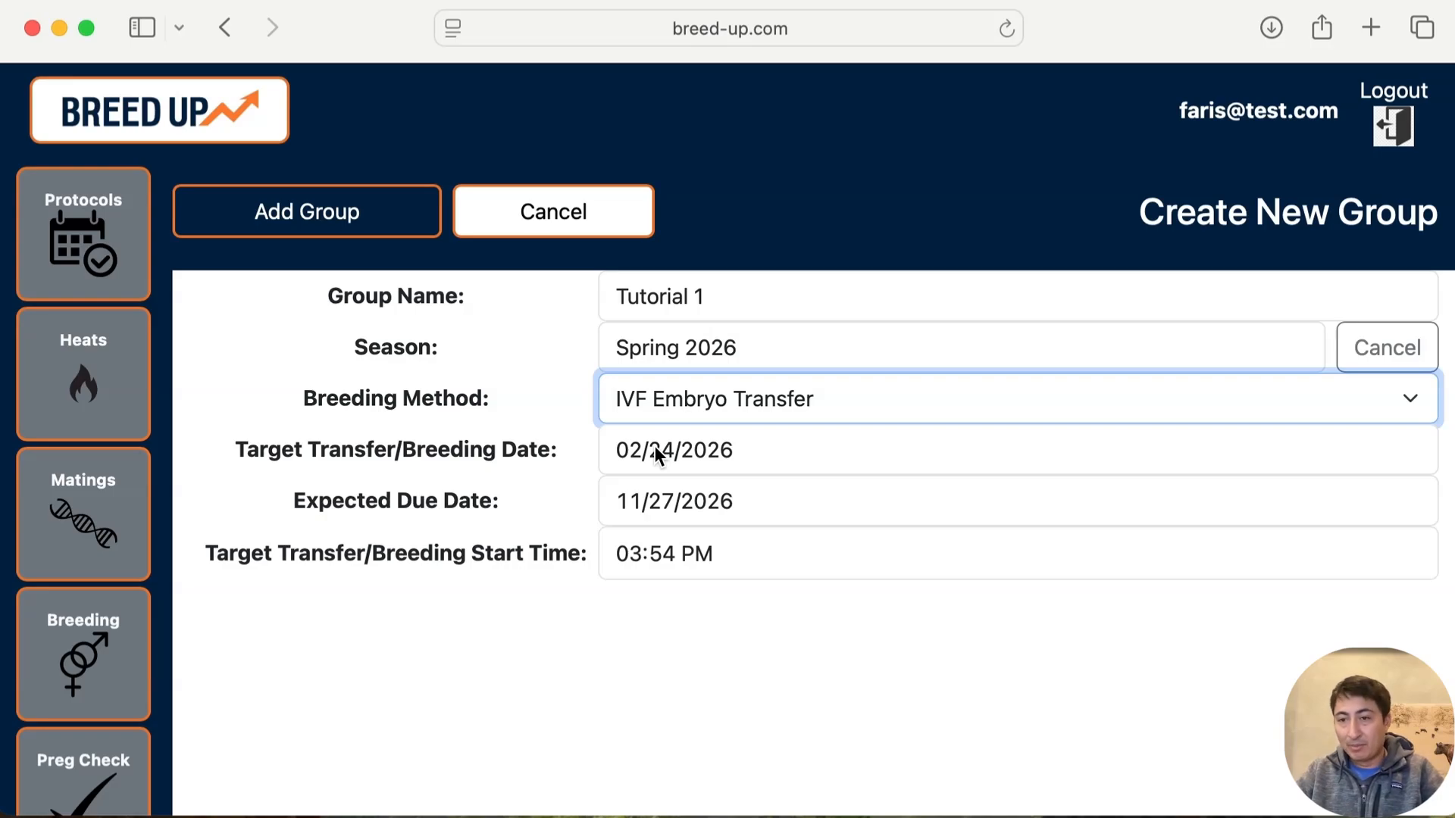
# Set the target transfer/breeding date to 04/10/2026 and check the expected due date's calendar
pyautogui.click(711, 457)
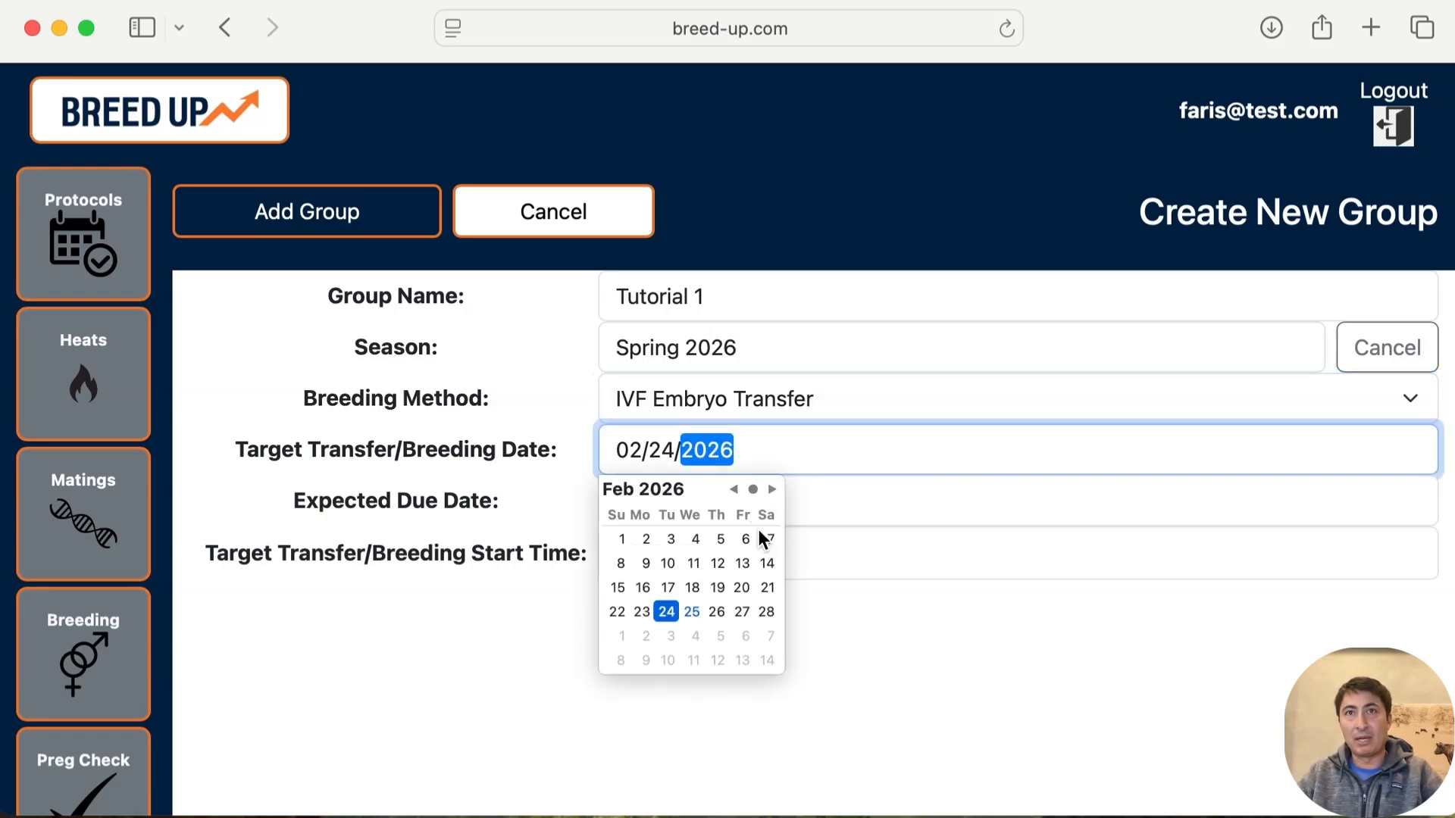
pyautogui.click(773, 490)
pyautogui.click(773, 490)
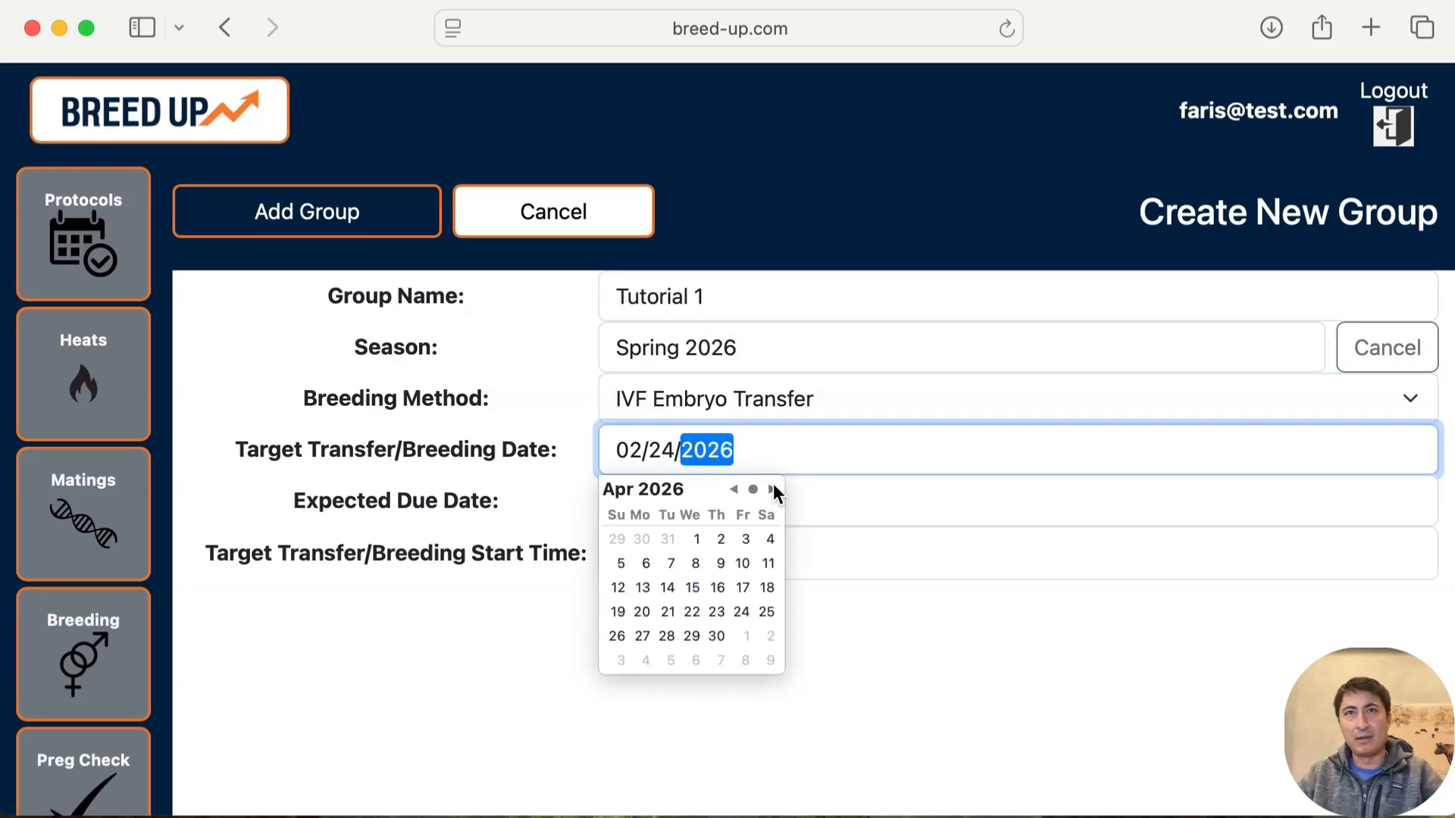
pyautogui.click(742, 563)
pyautogui.click(864, 508)
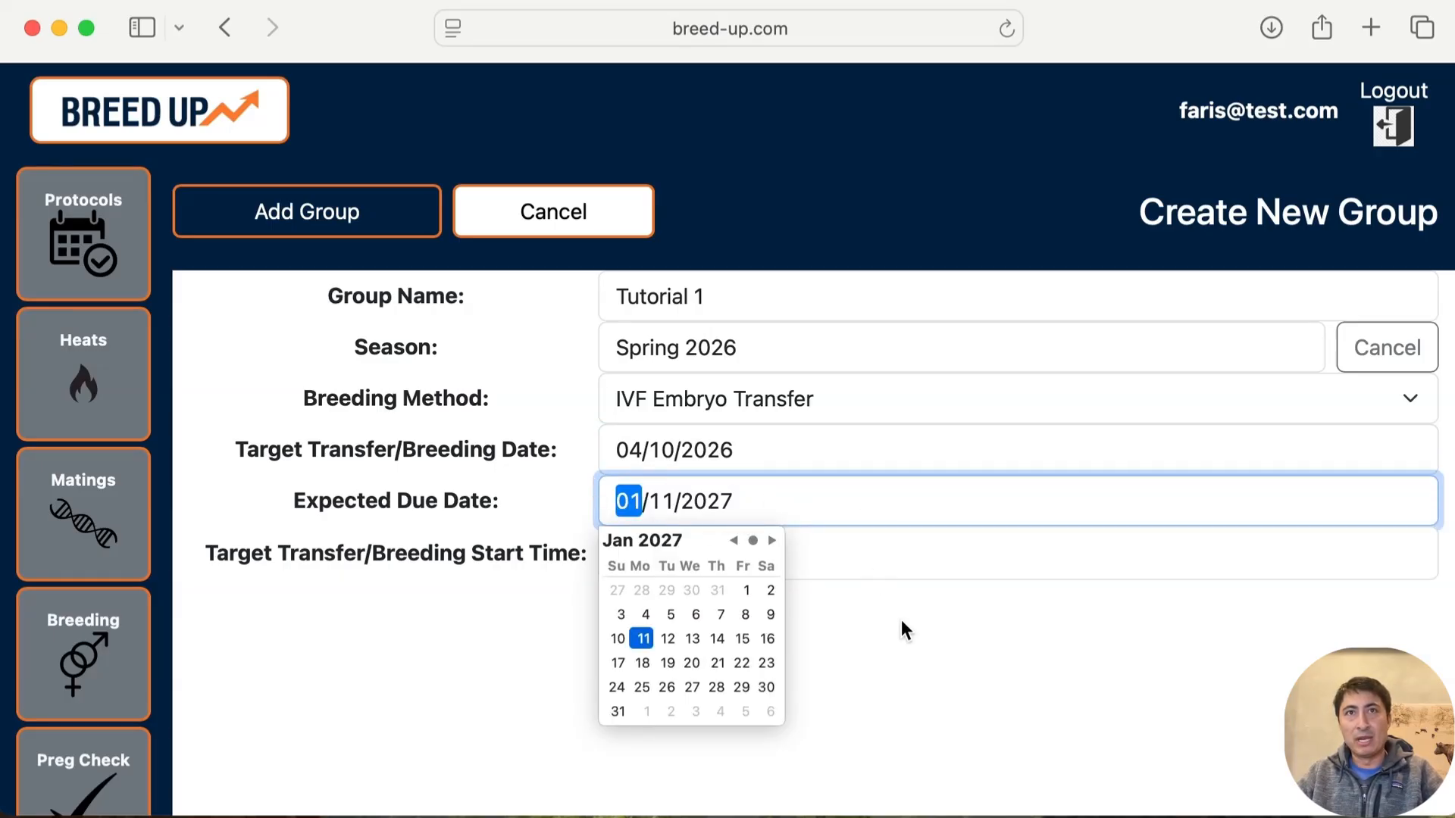
pyautogui.click(908, 643)
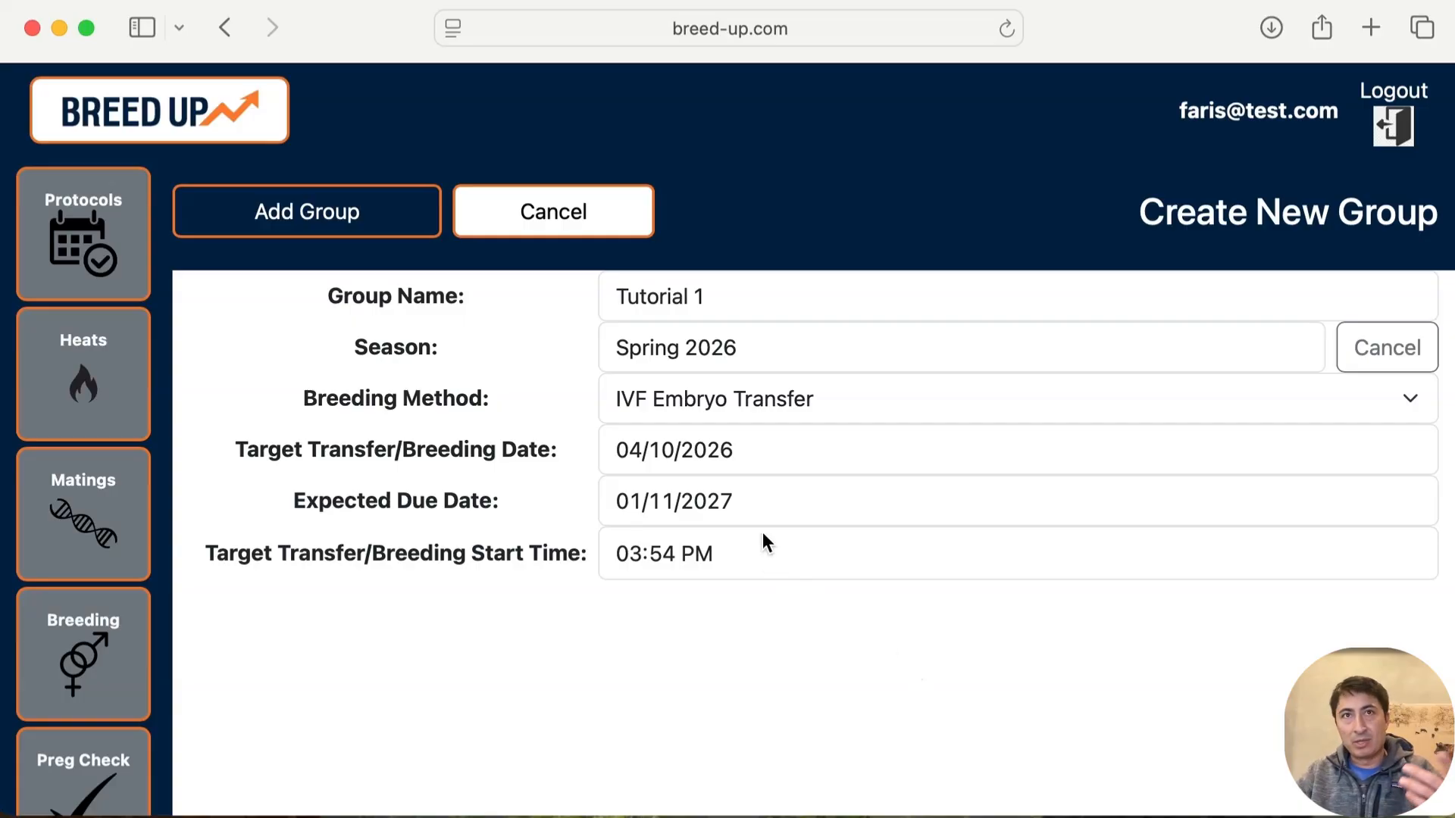
# Set the expected due date to 01/01/2027, and change the target transfer/breeding date to 03/28/2026
pyautogui.click(754, 504)
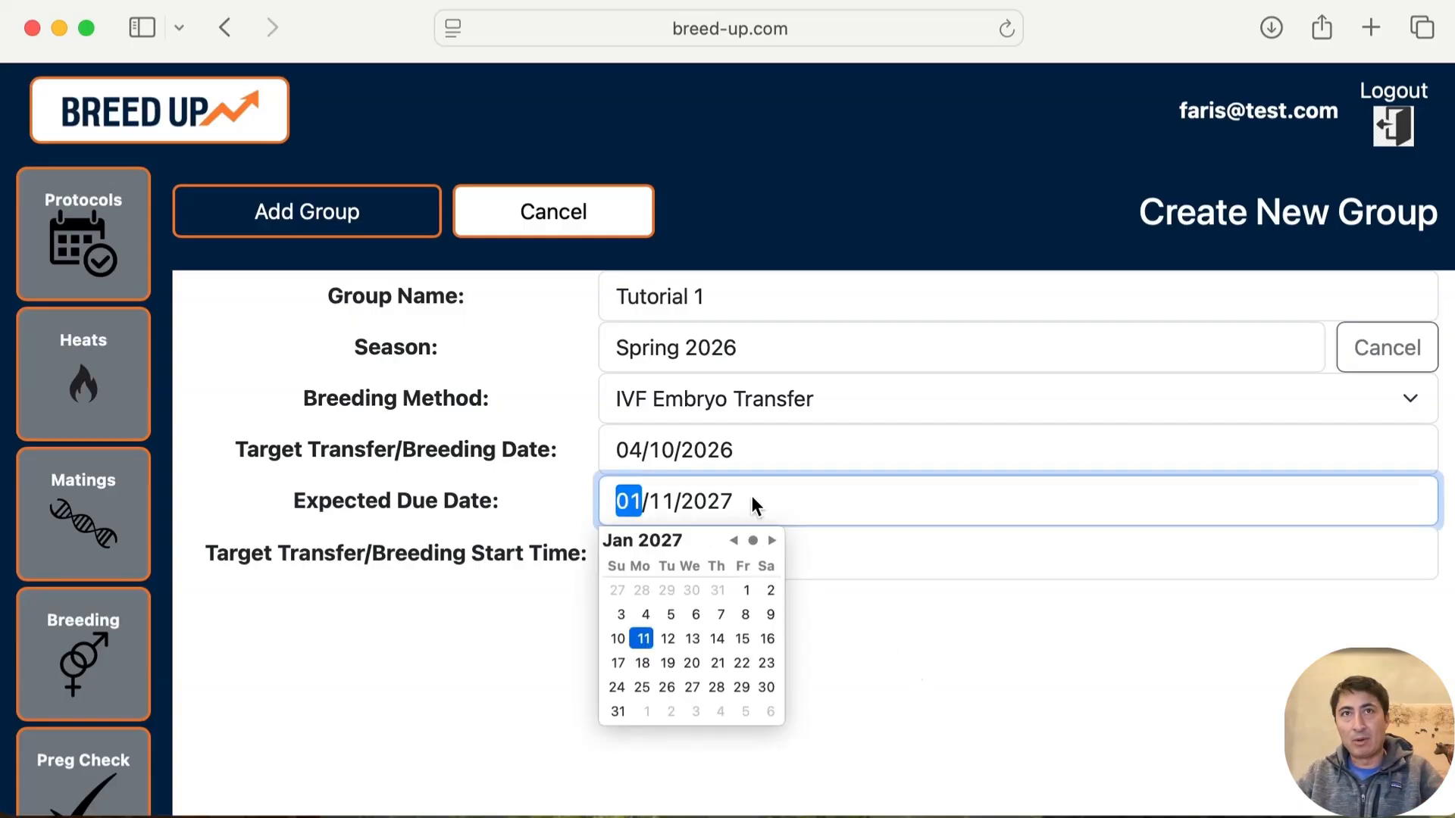
pyautogui.click(746, 592)
pyautogui.click(822, 607)
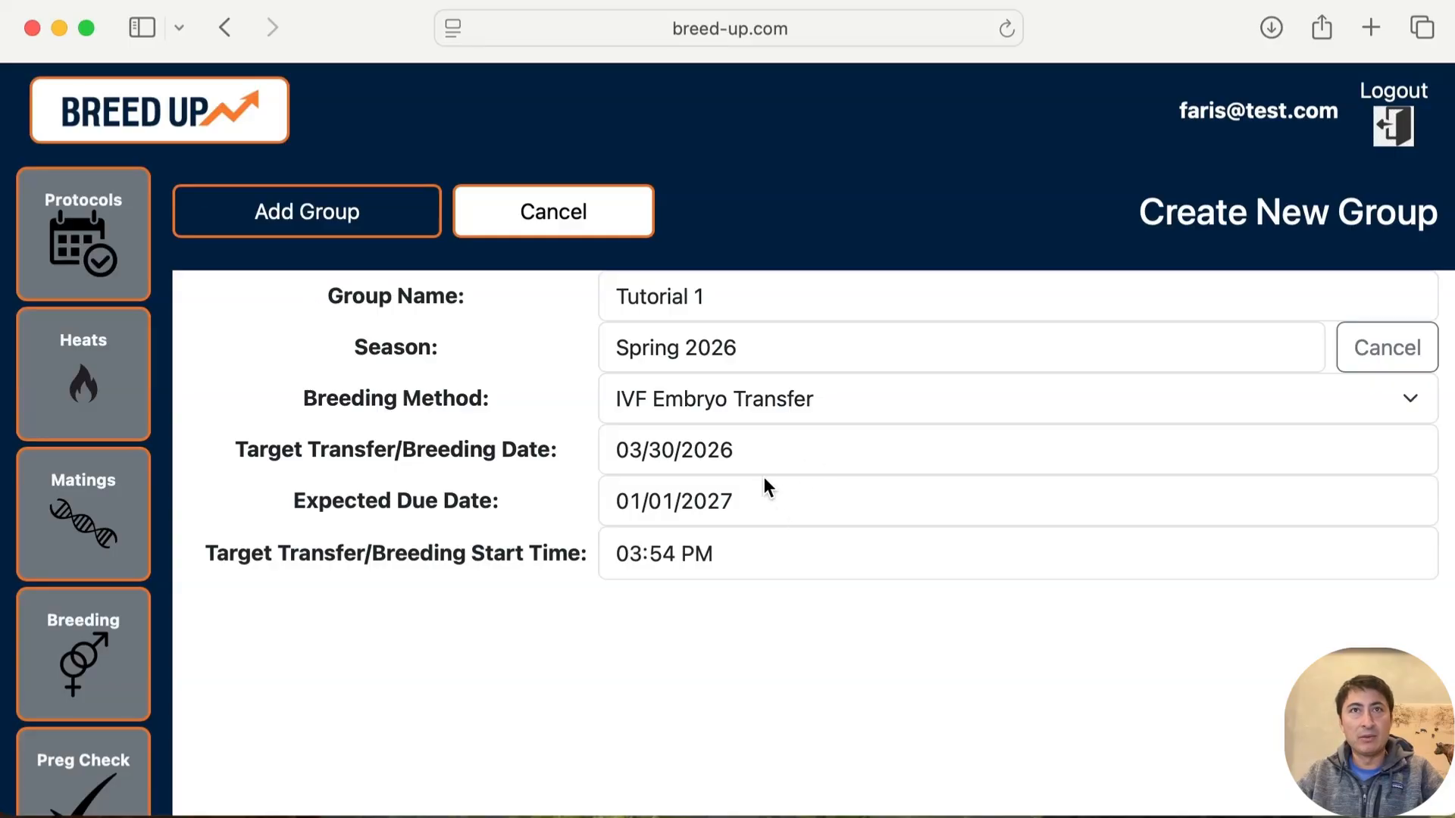
pyautogui.click(803, 450)
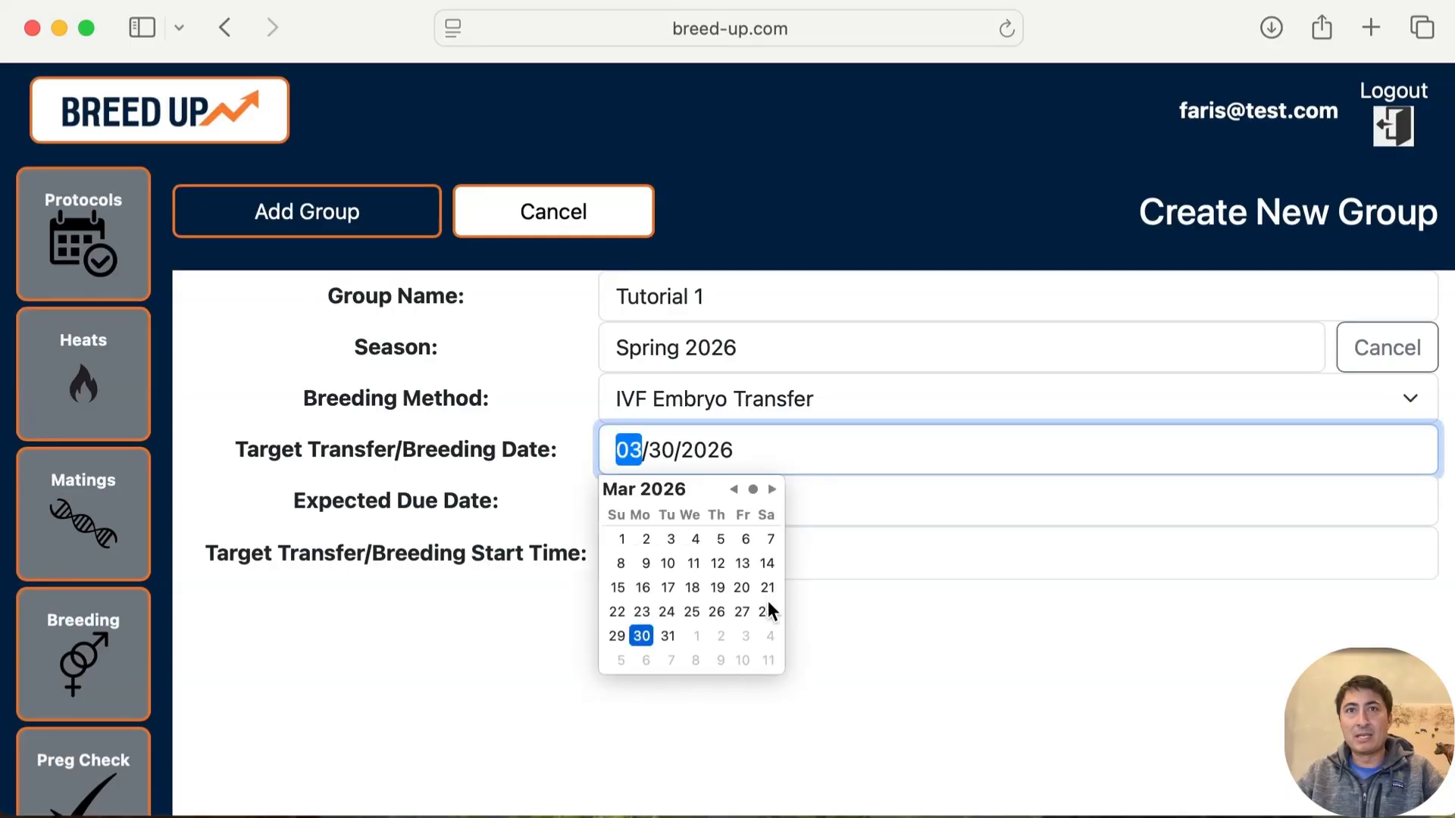
pyautogui.click(767, 610)
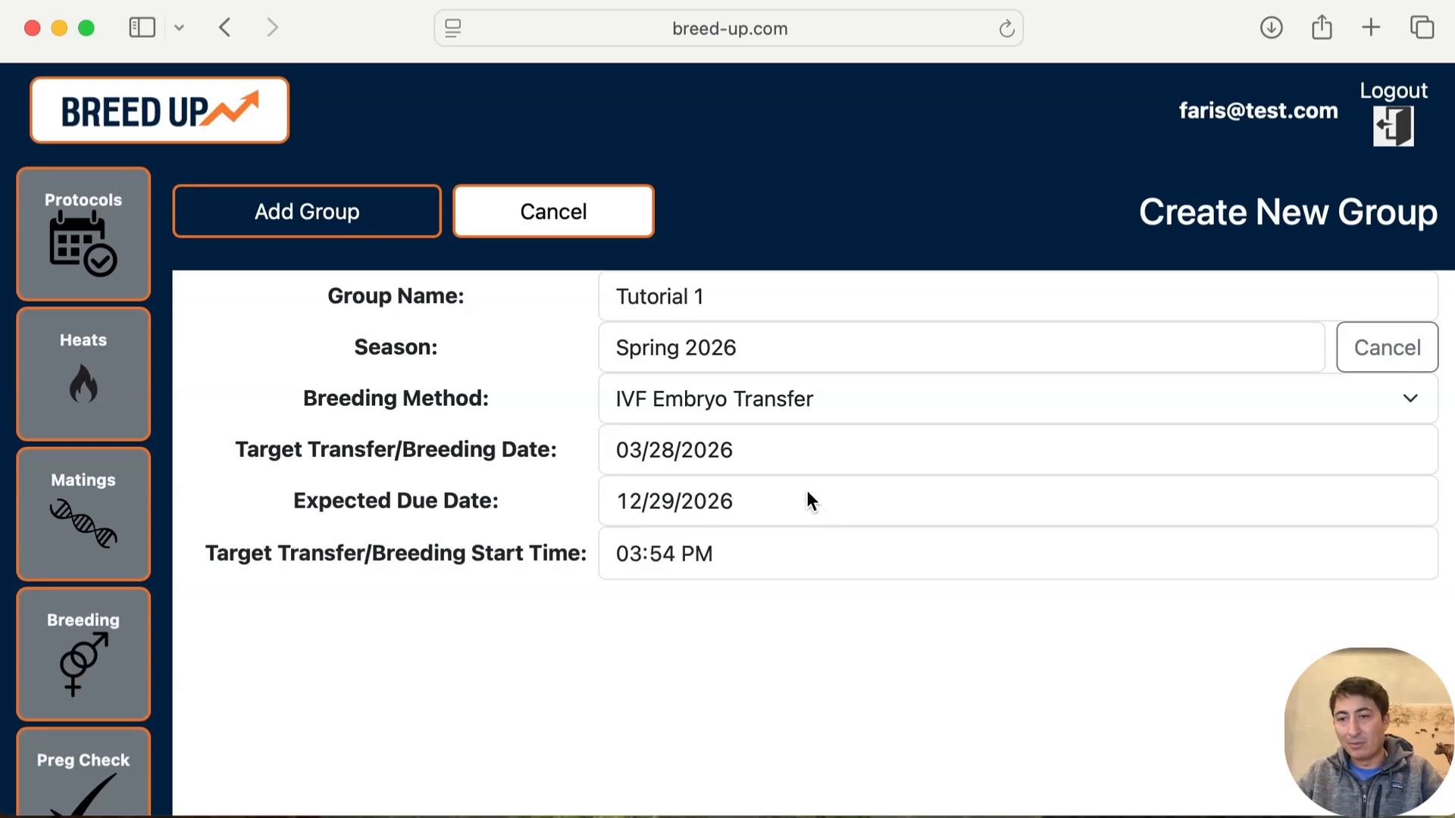
# Switch the breeding method to Artificial Insemination to compare the dates, and return it to IVF Embryo Transfer
pyautogui.click(785, 415)
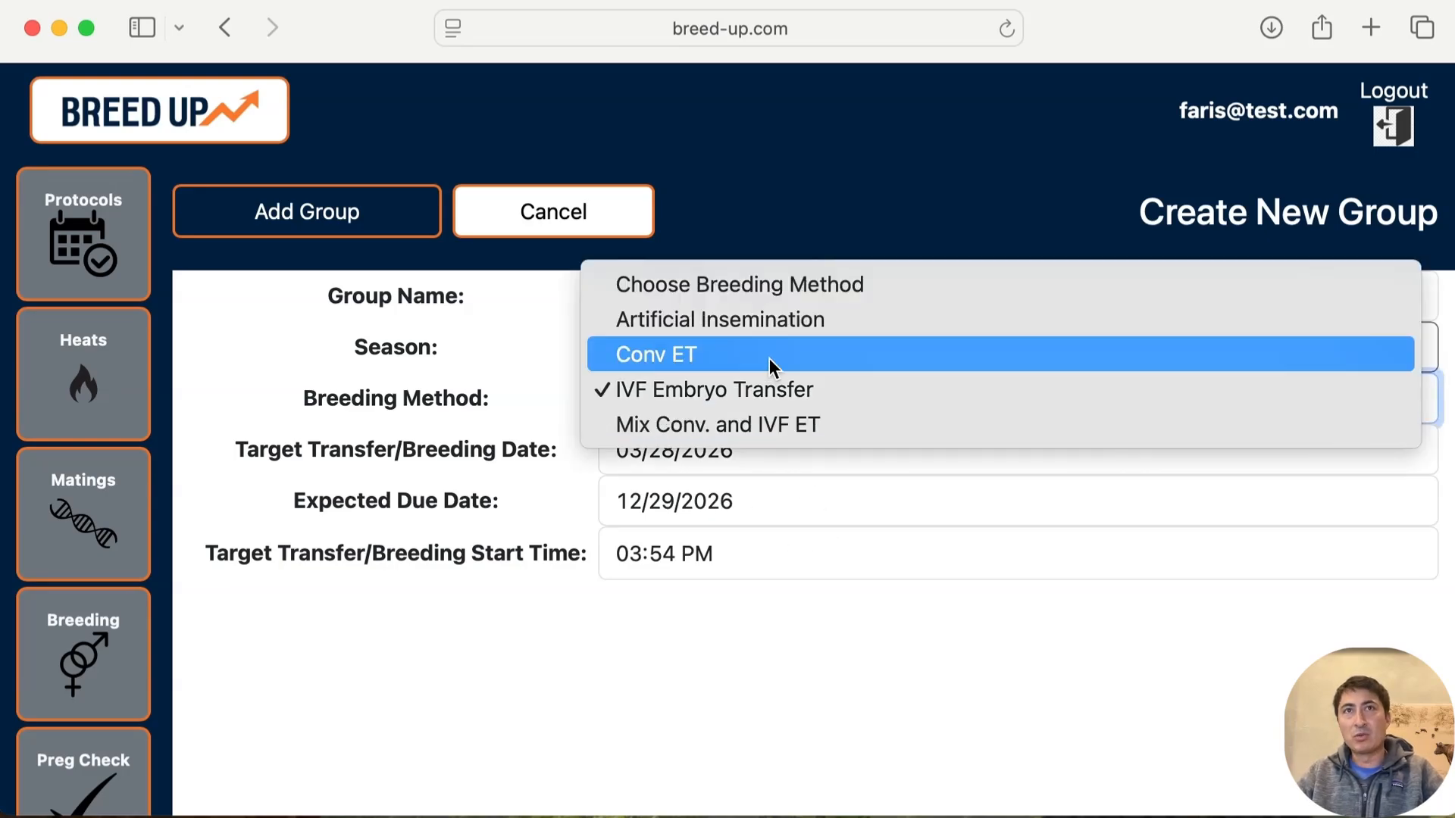
pyautogui.click(764, 321)
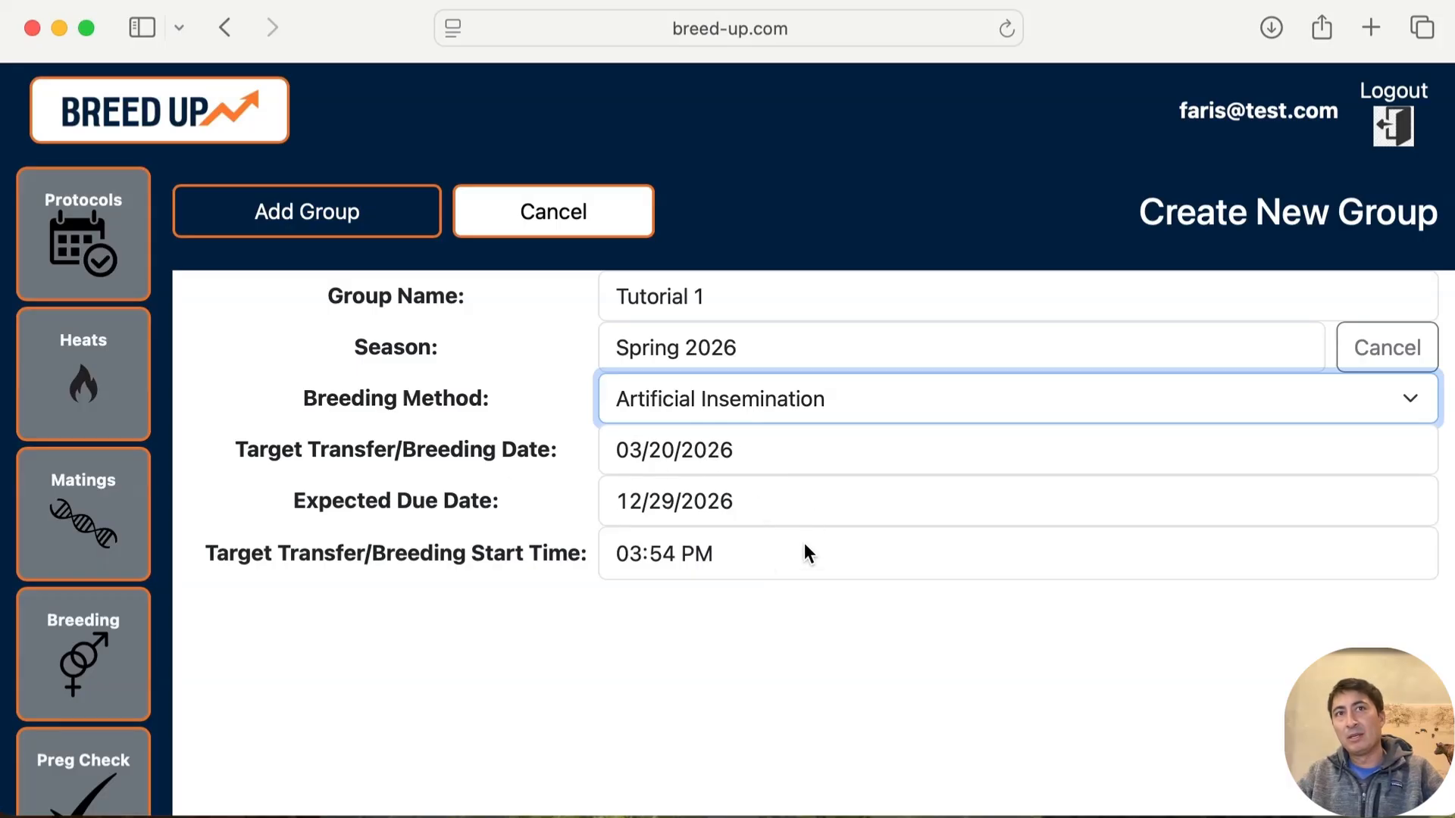
pyautogui.click(748, 496)
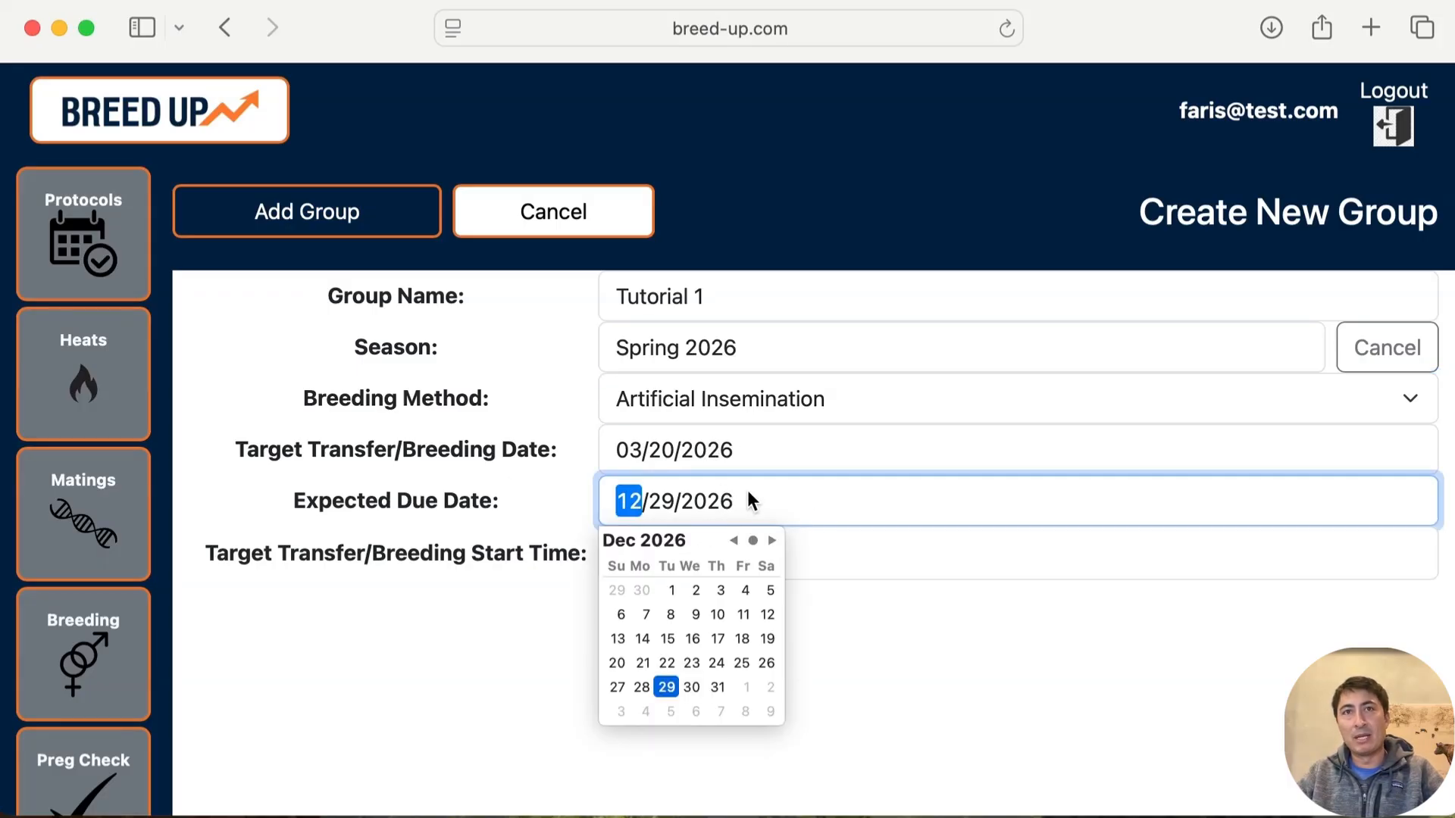
pyautogui.click(714, 443)
pyautogui.click(736, 403)
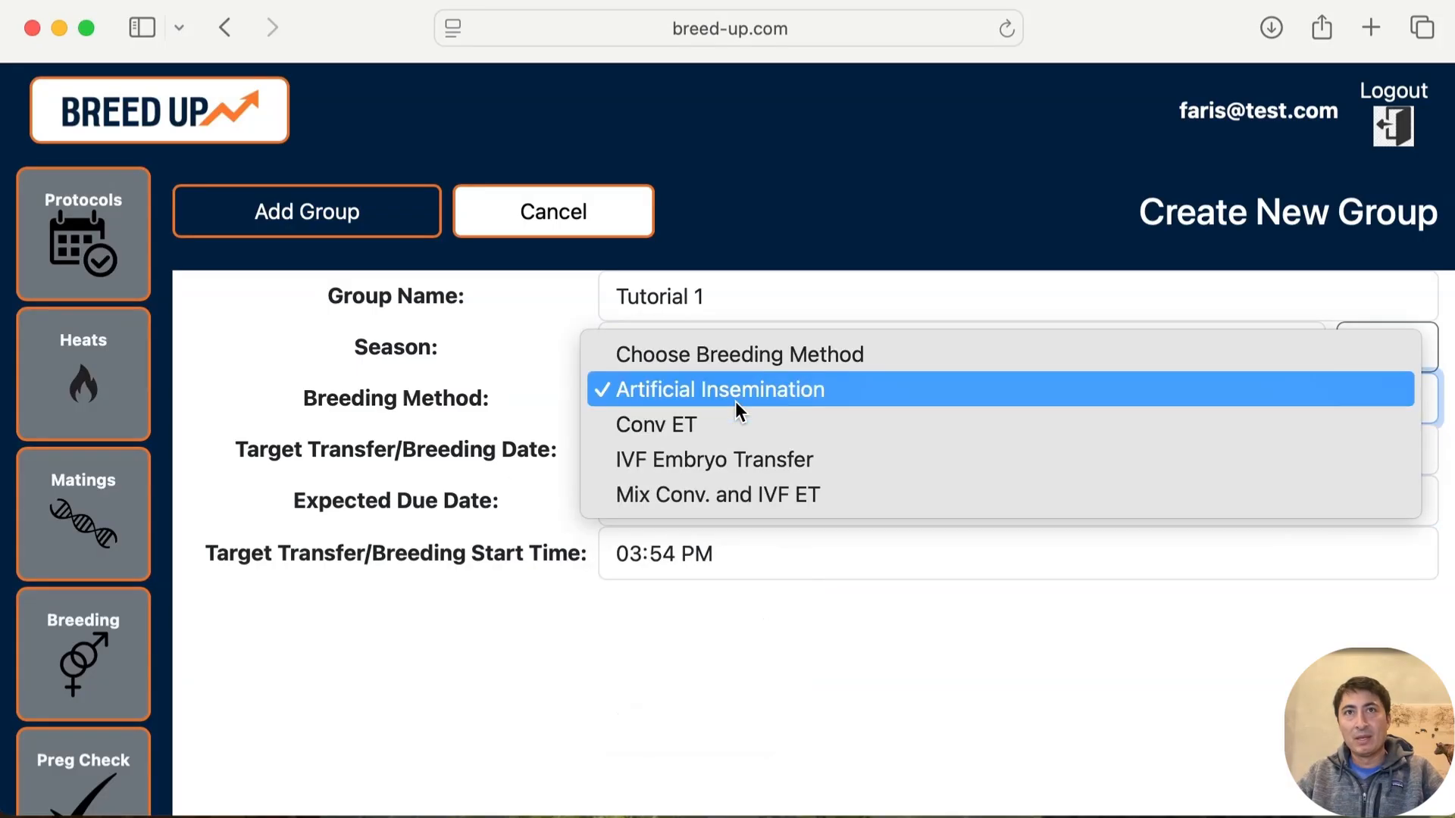
pyautogui.click(744, 455)
# Set the group's target transfer/breeding date to 04/10/2026
pyautogui.click(744, 450)
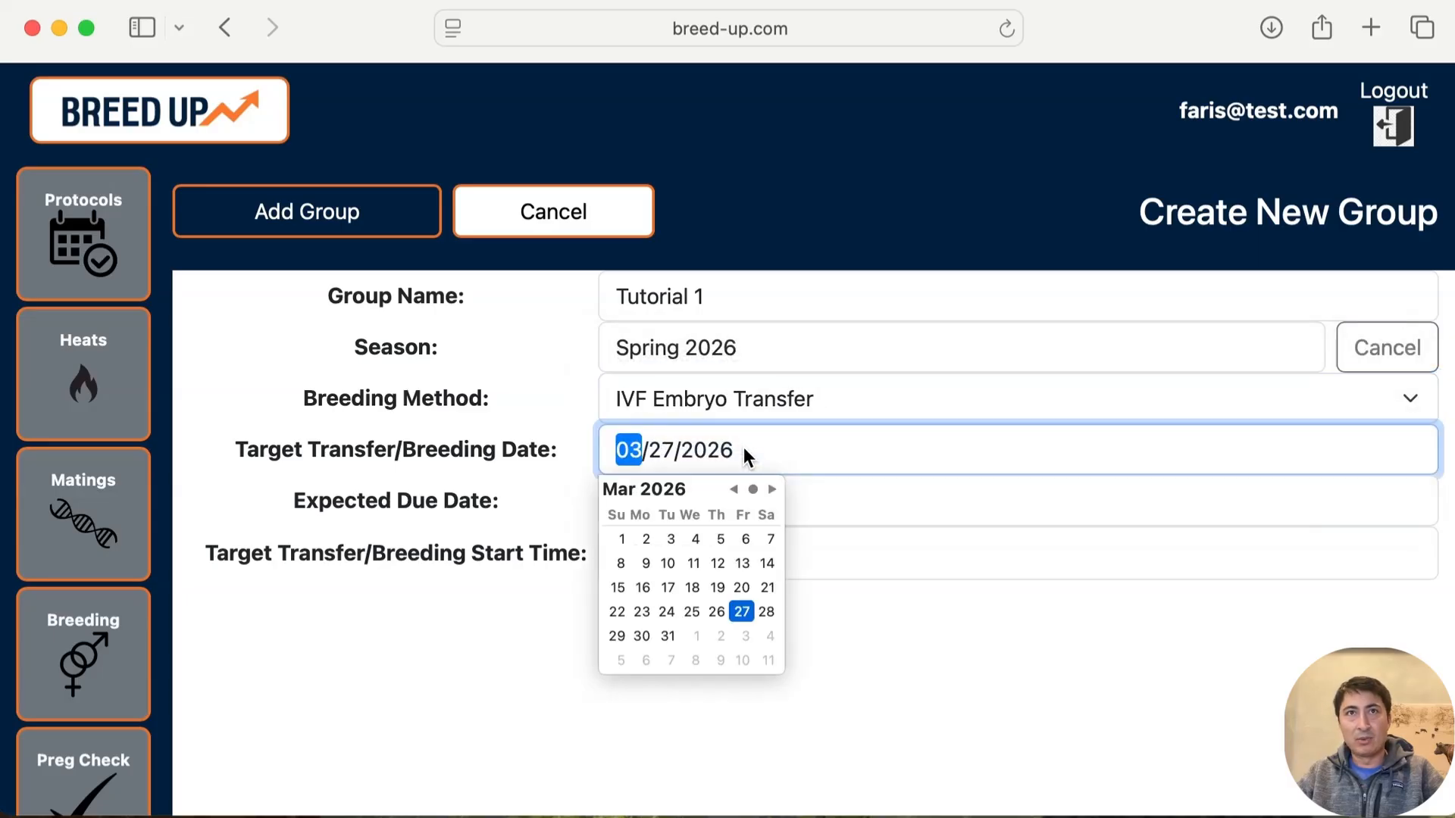
pyautogui.click(772, 490)
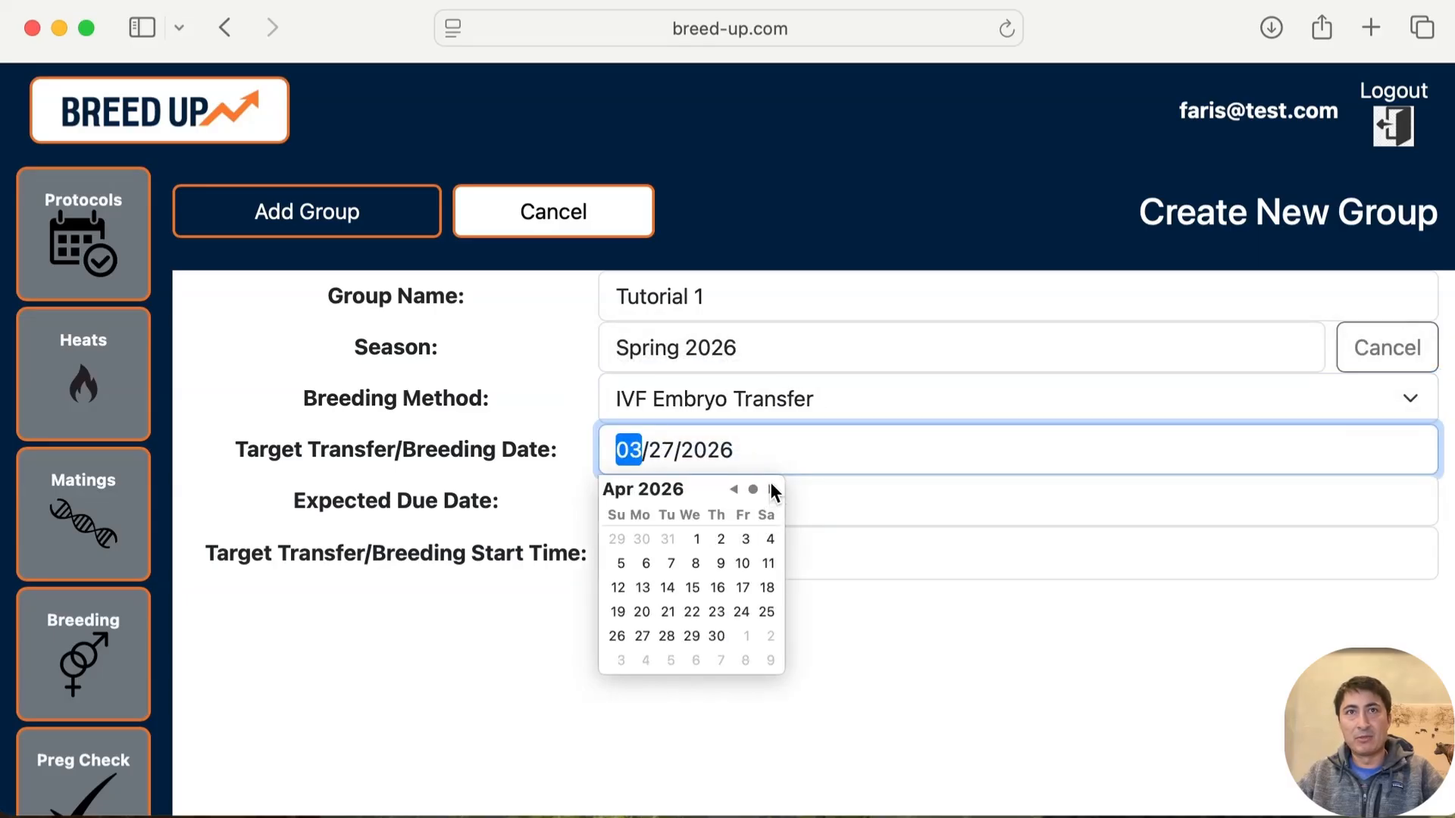
pyautogui.click(742, 564)
pyautogui.click(882, 496)
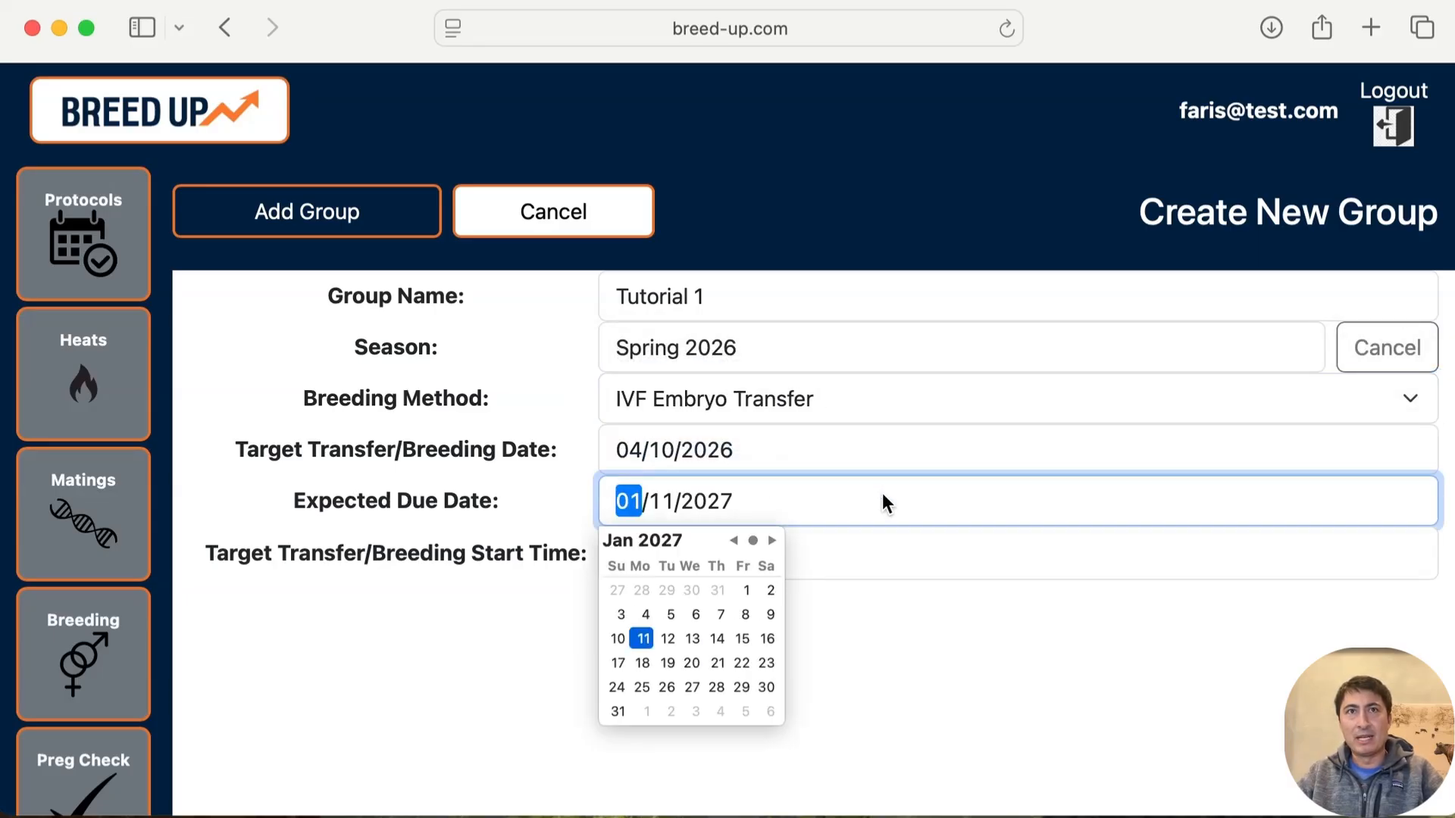
pyautogui.click(979, 626)
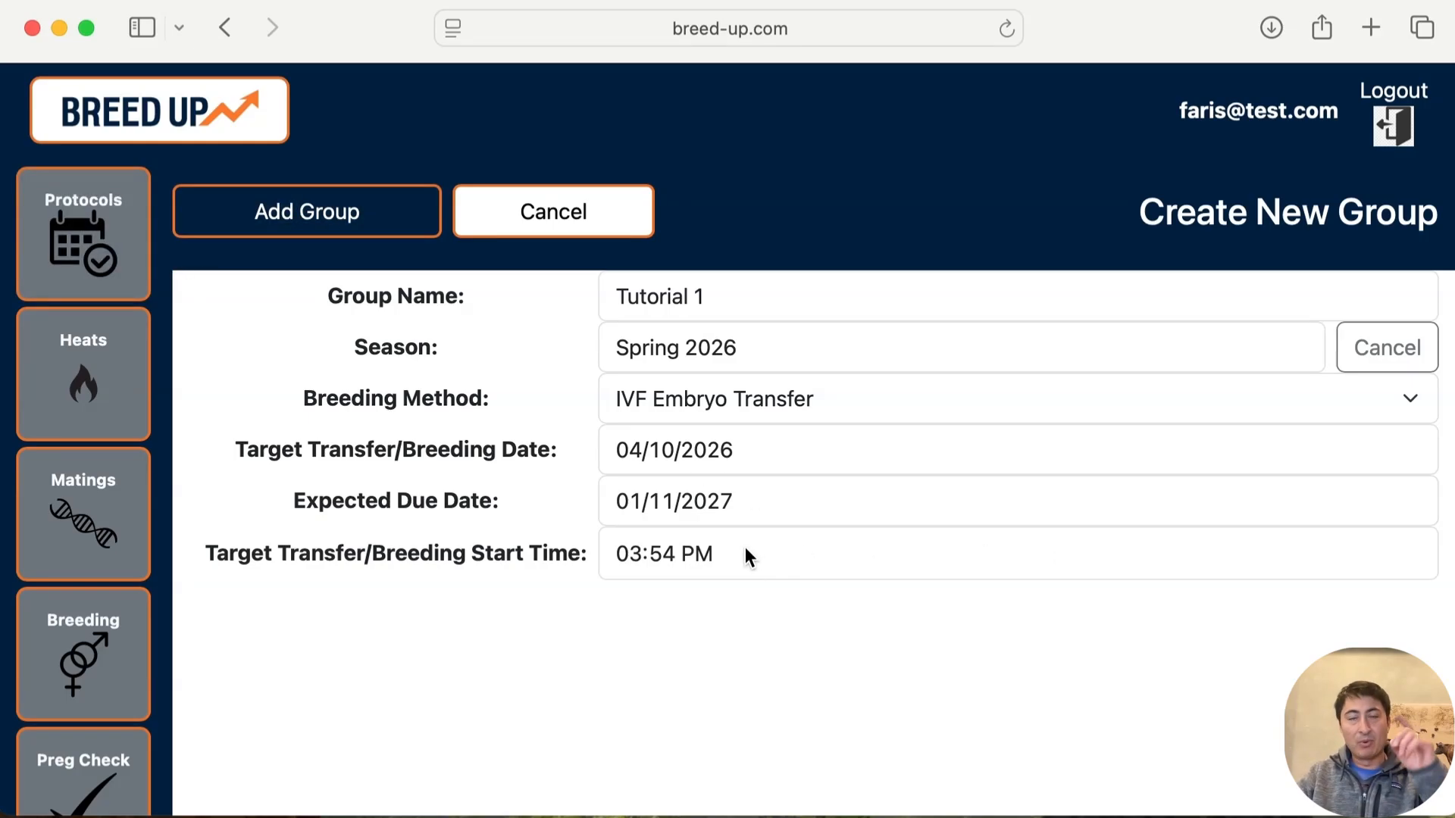
# Set the target transfer/breeding start time to 08:00 AM
pyautogui.click(656, 553)
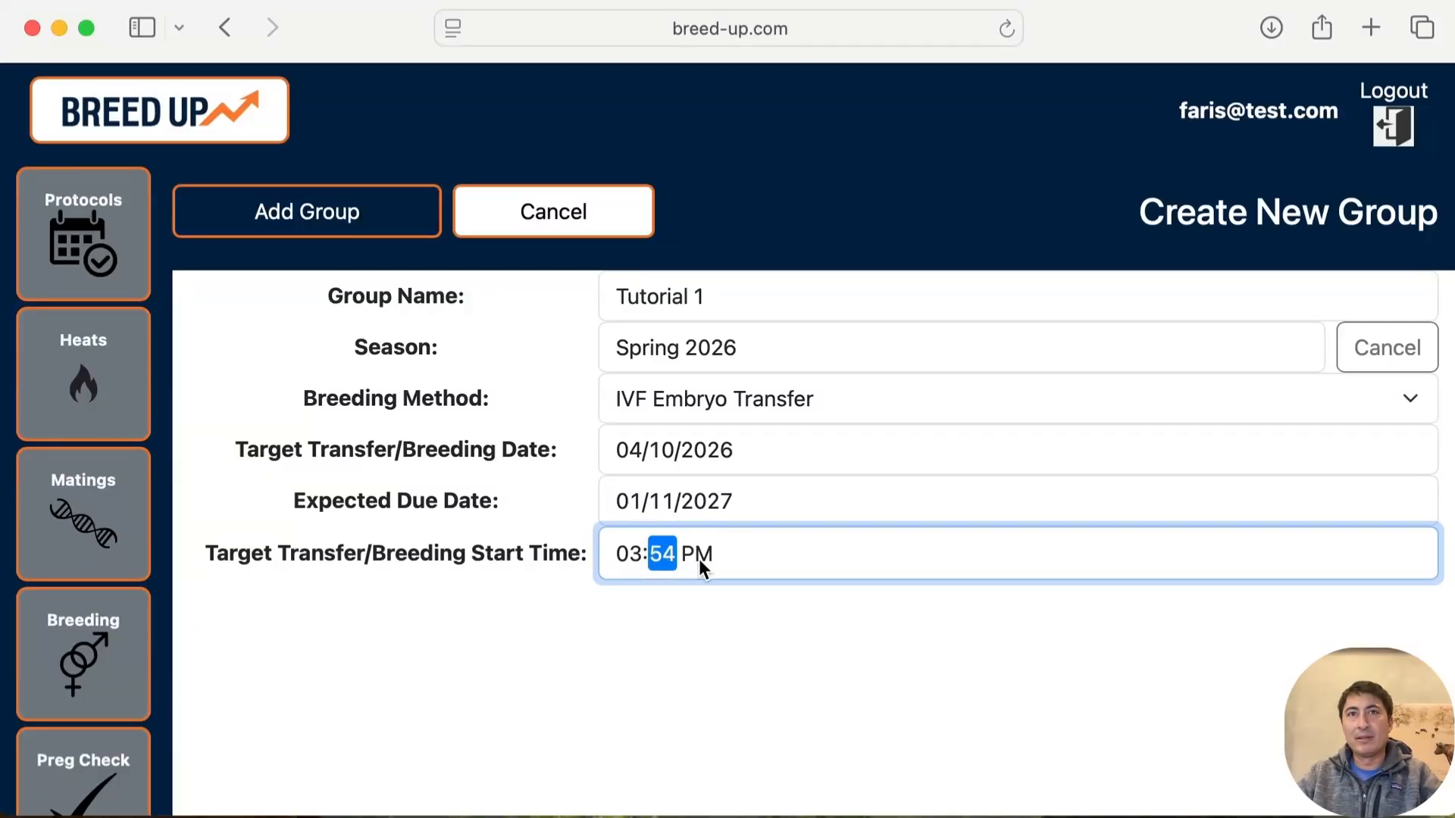
pyautogui.click(625, 552)
pyautogui.write('0800a')
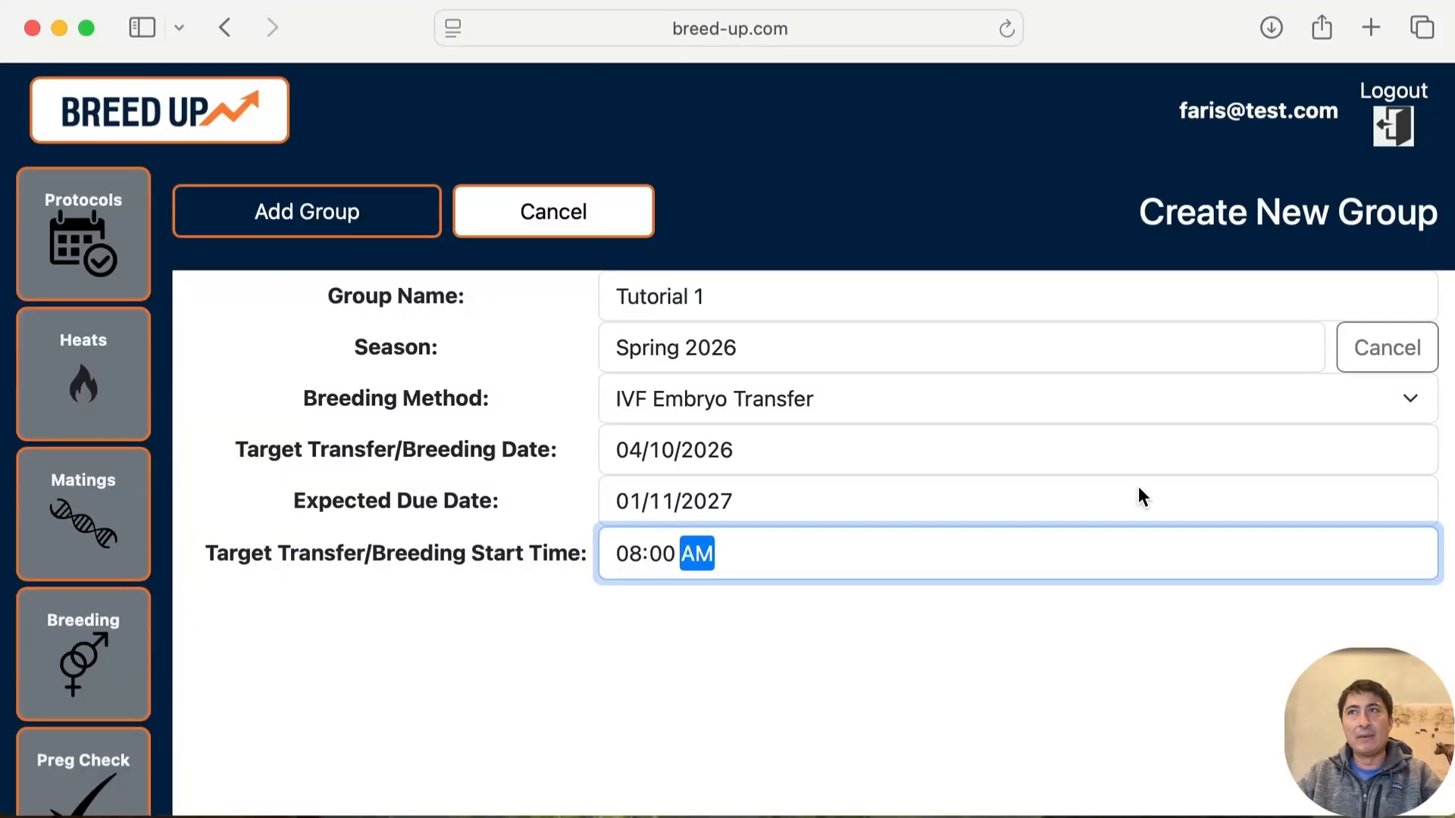
# Add the "Tutorial 1" group and go to the new group's page
pyautogui.click(294, 206)
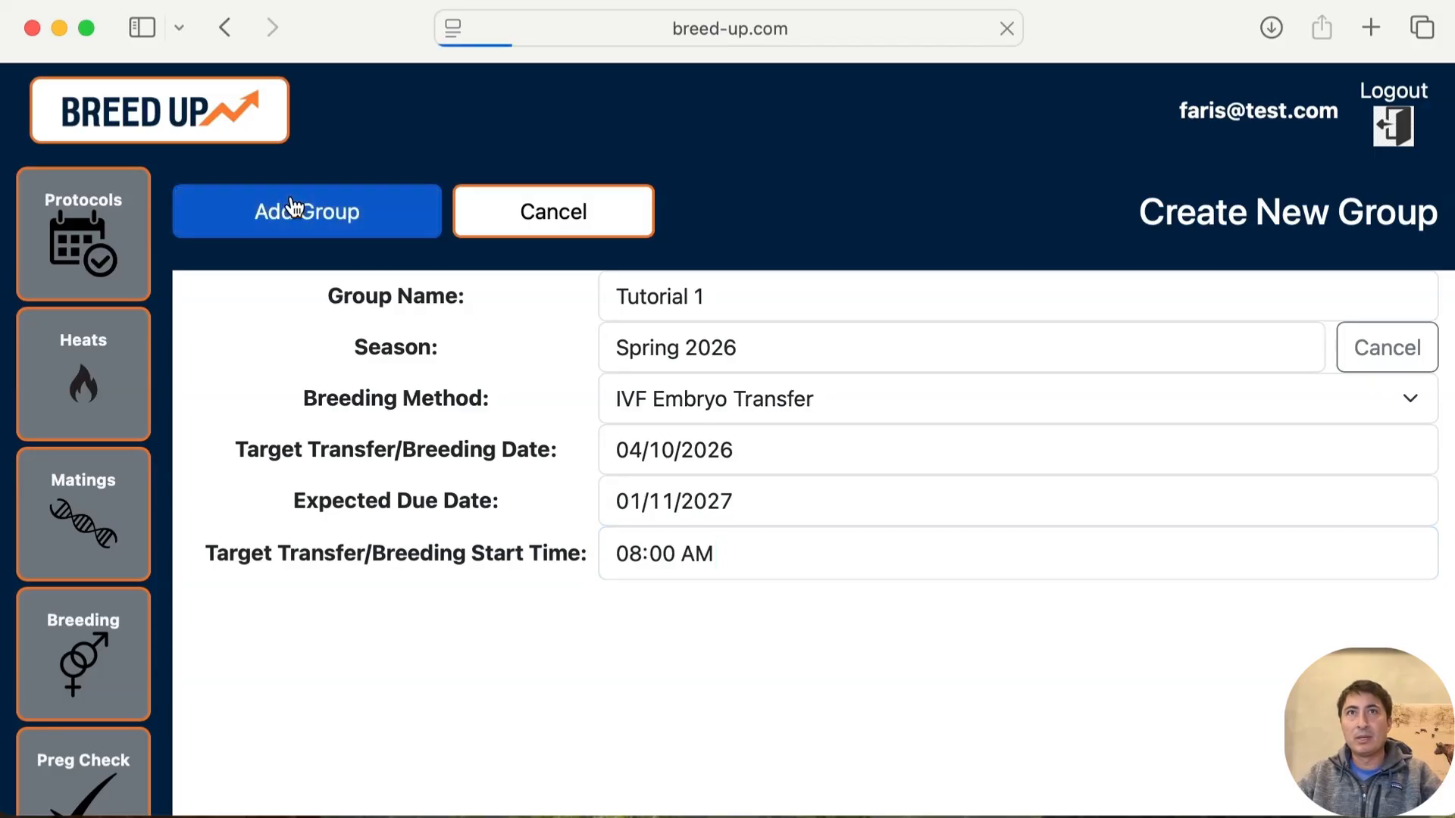
pyautogui.click(689, 373)
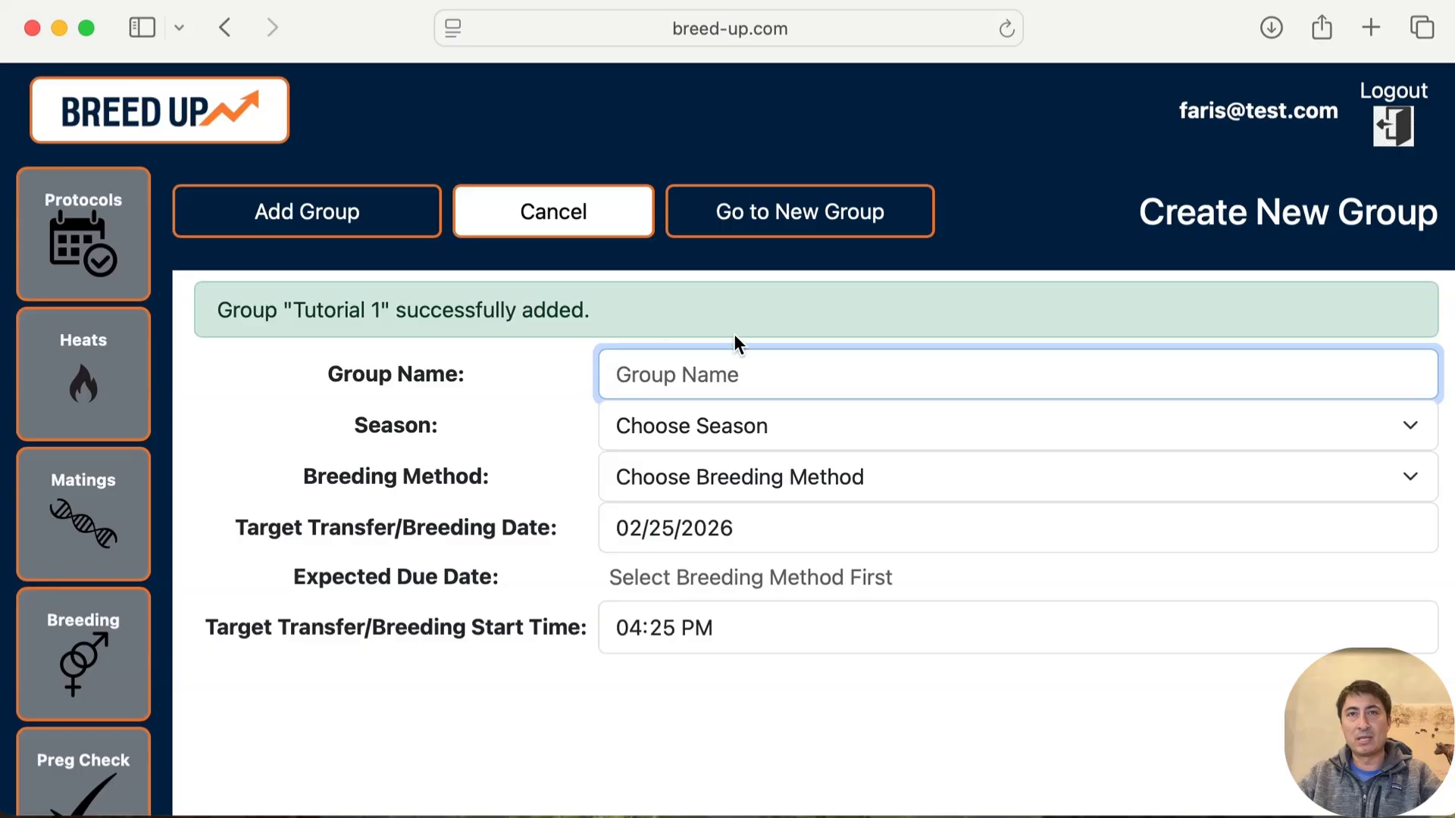
pyautogui.click(824, 220)
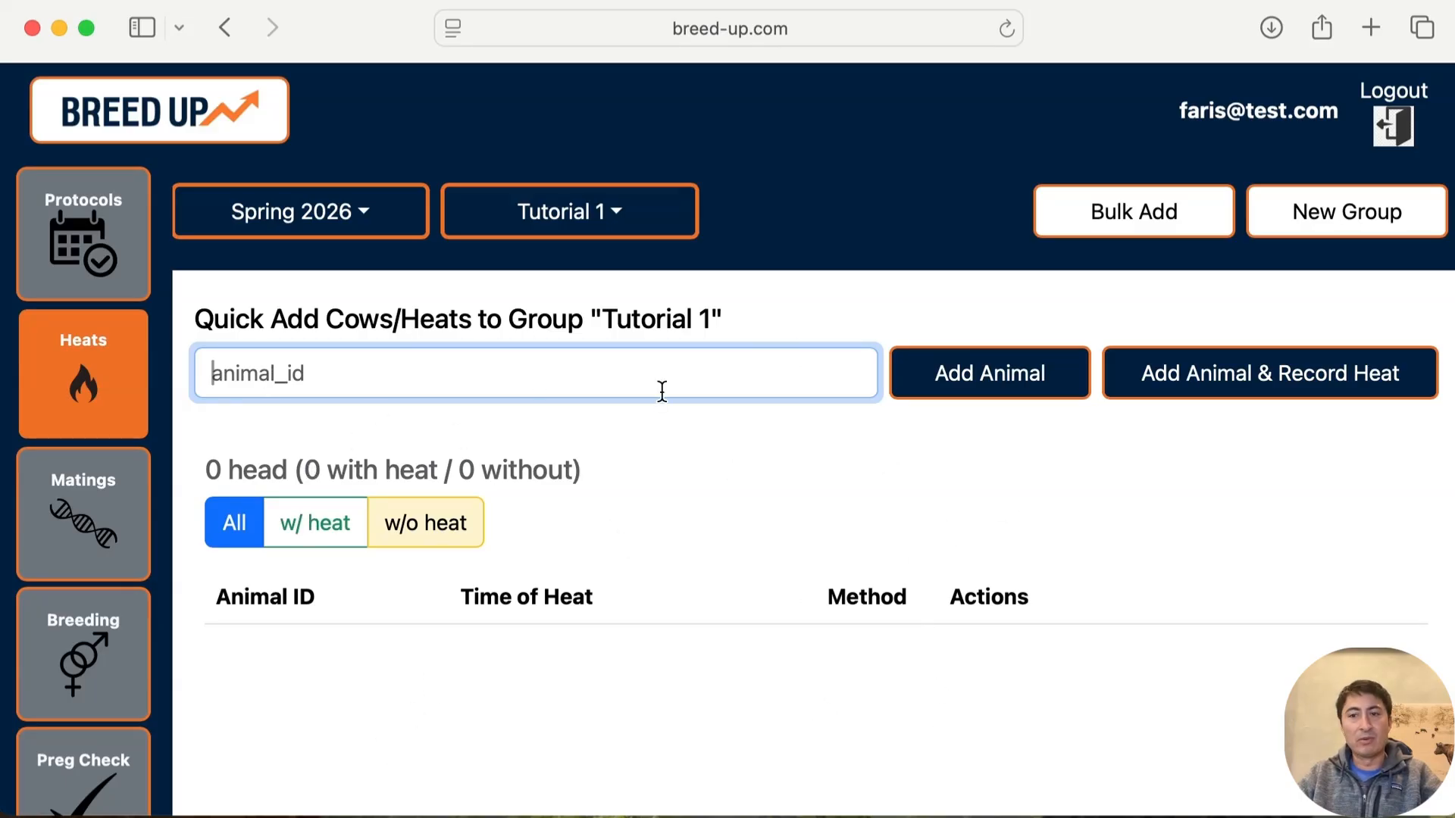
# Open the Manage section and list the active seasons
pyautogui.scroll(-6, 46, 689)
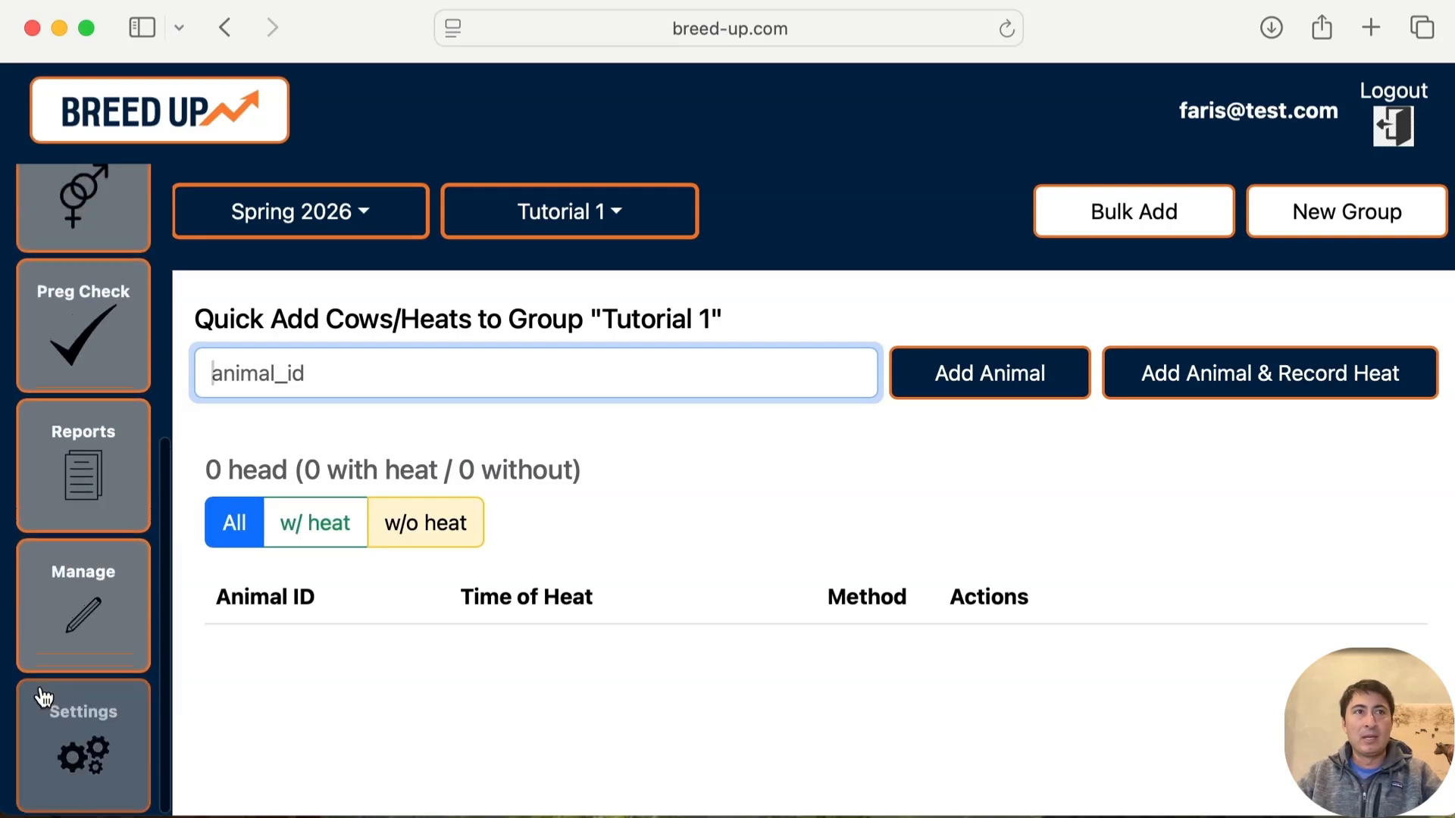
pyautogui.click(56, 610)
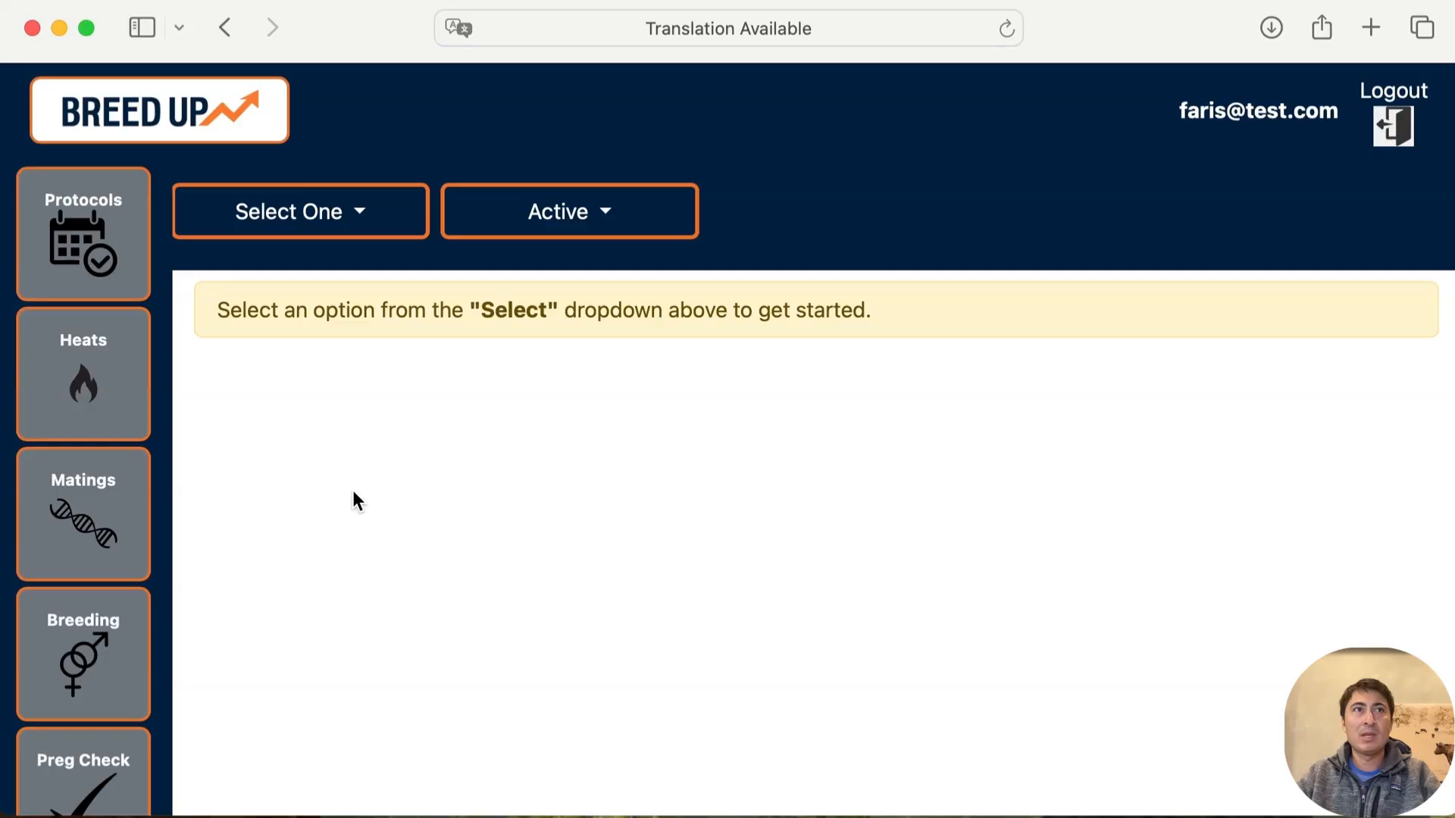
pyautogui.click(311, 219)
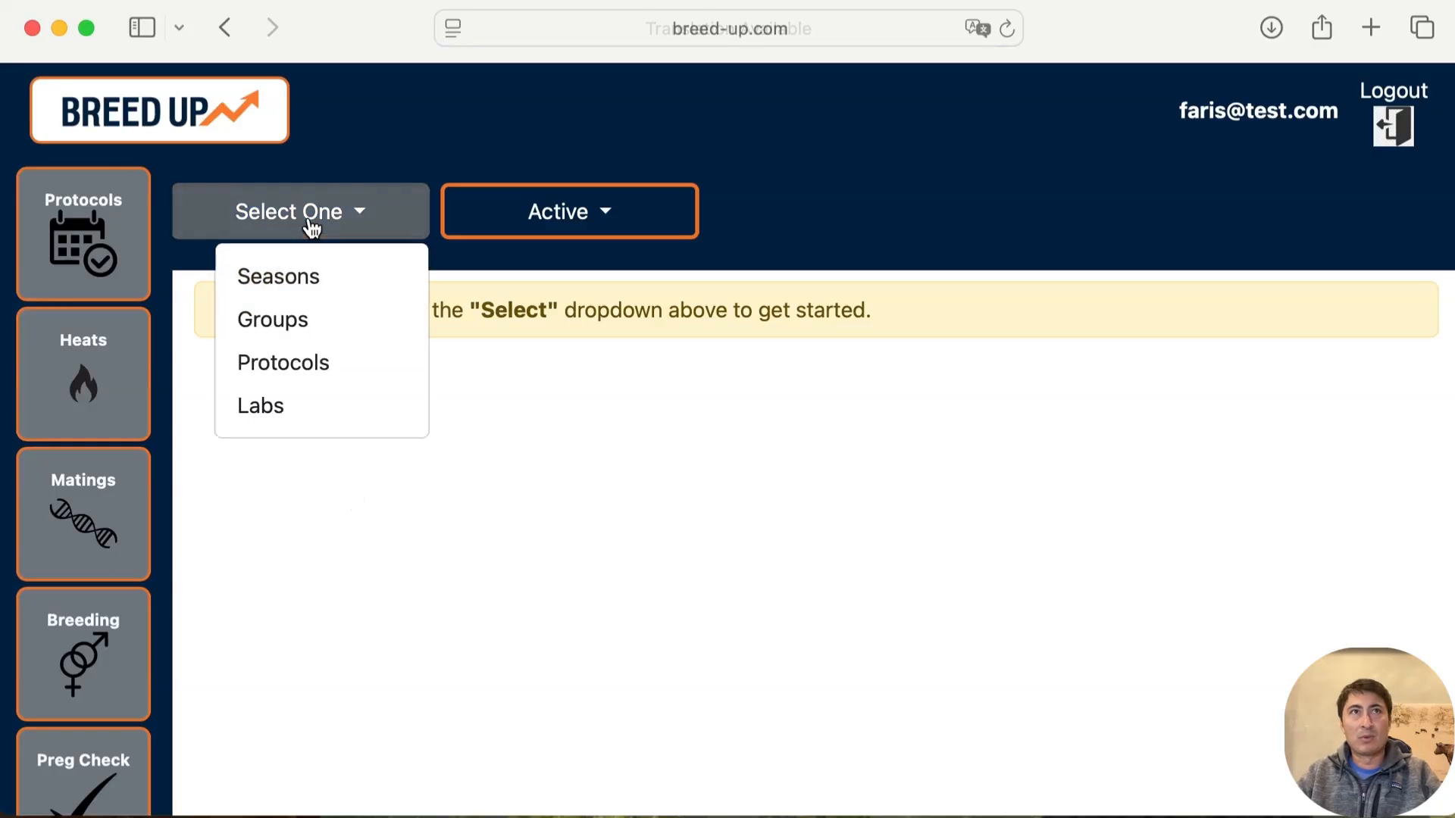
pyautogui.click(322, 281)
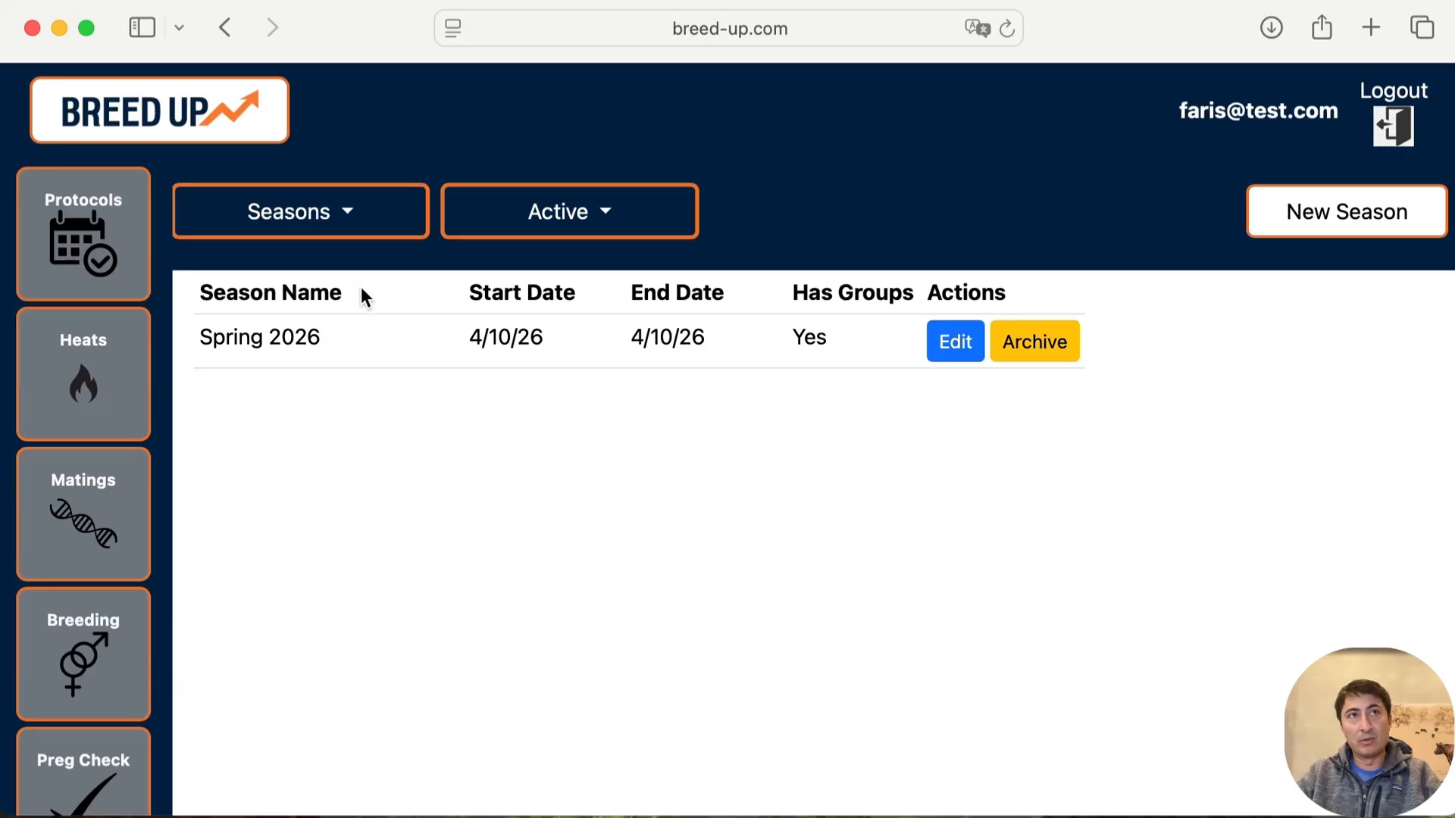
# Switch the Manage section from seasons to the list of active groups
pyautogui.click(267, 218)
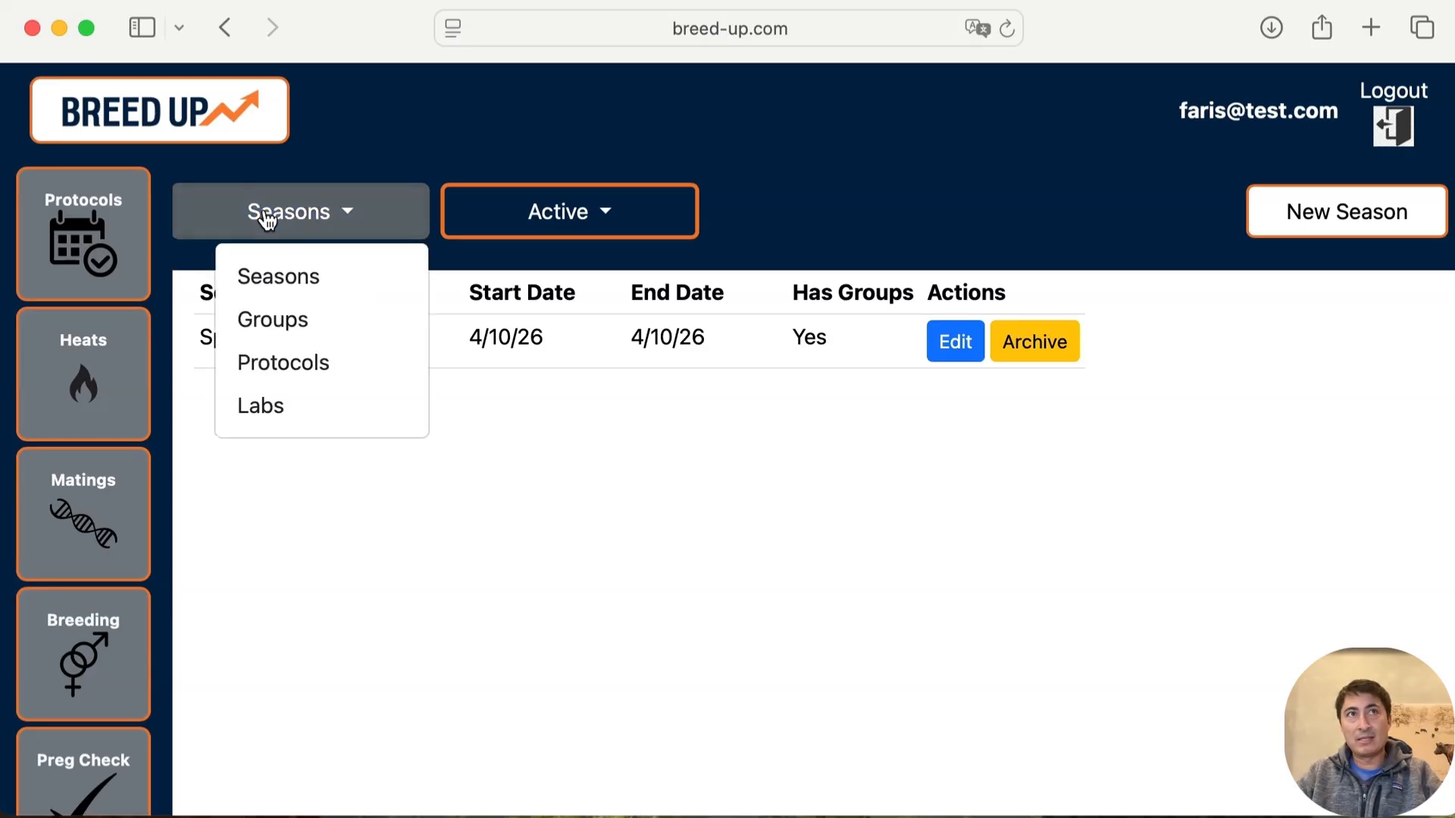
pyautogui.click(267, 219)
pyautogui.click(265, 216)
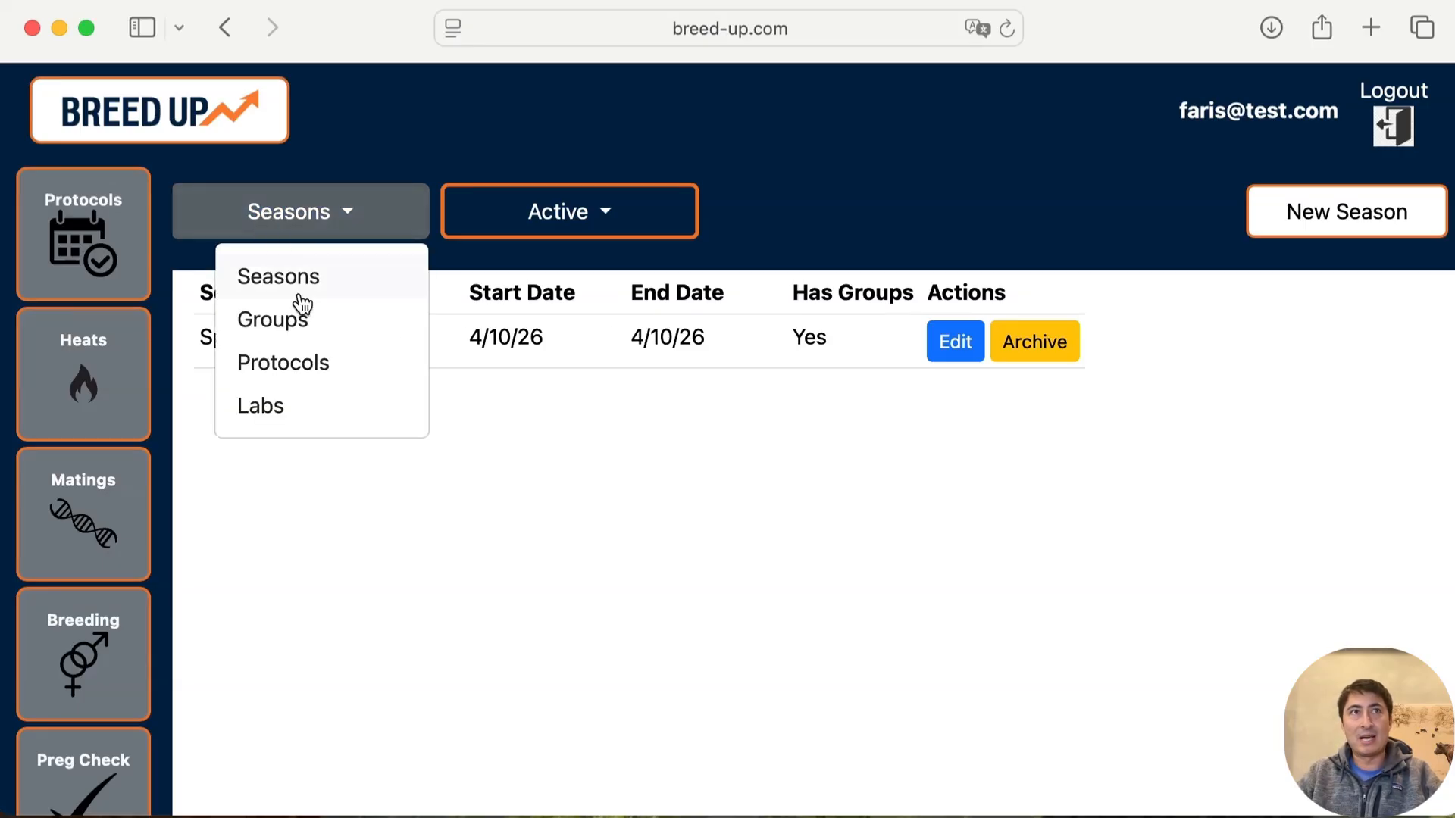
pyautogui.click(304, 333)
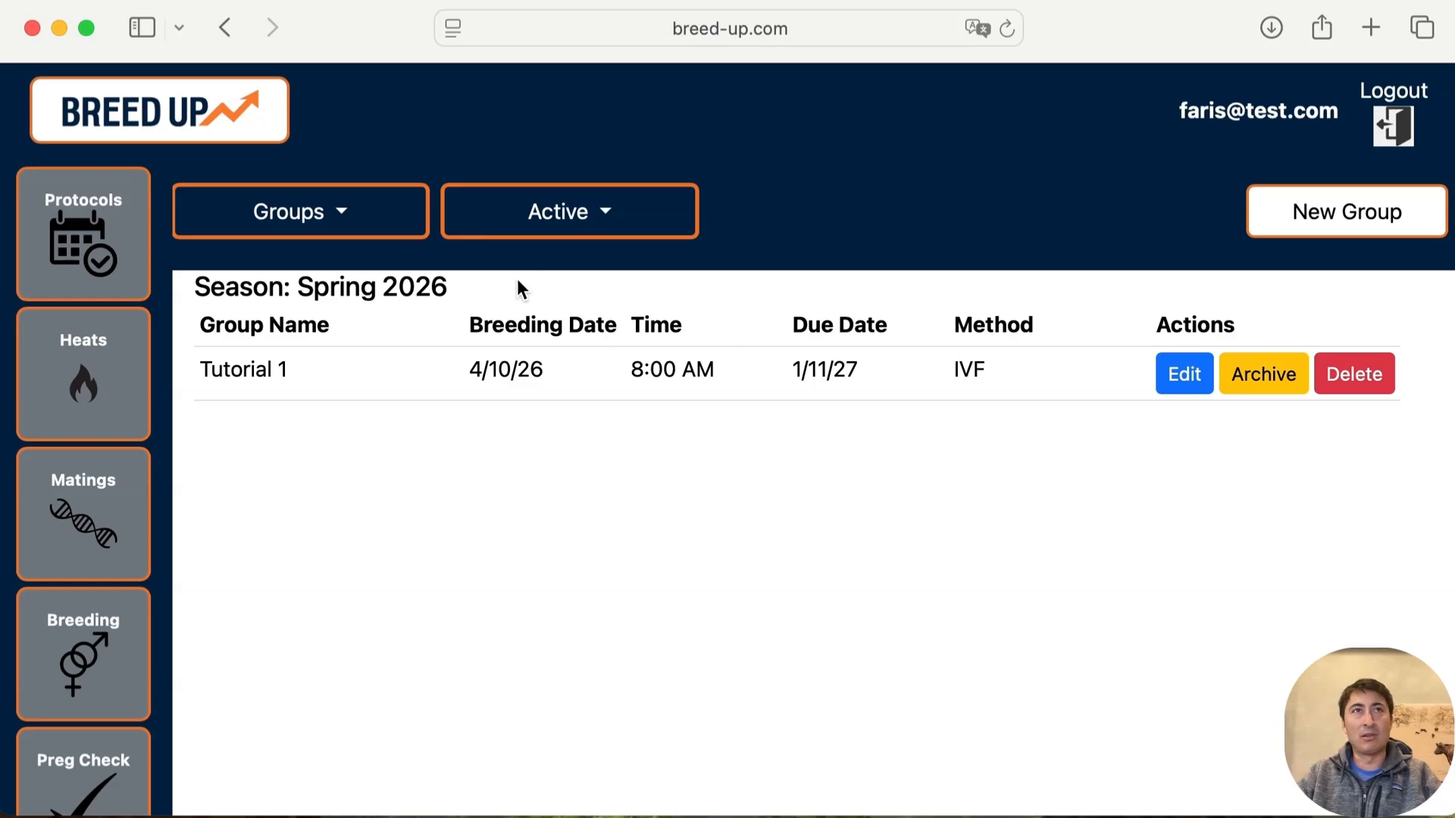
# Return to the seasons list and create a new season named "Fall 2026"
pyautogui.click(357, 224)
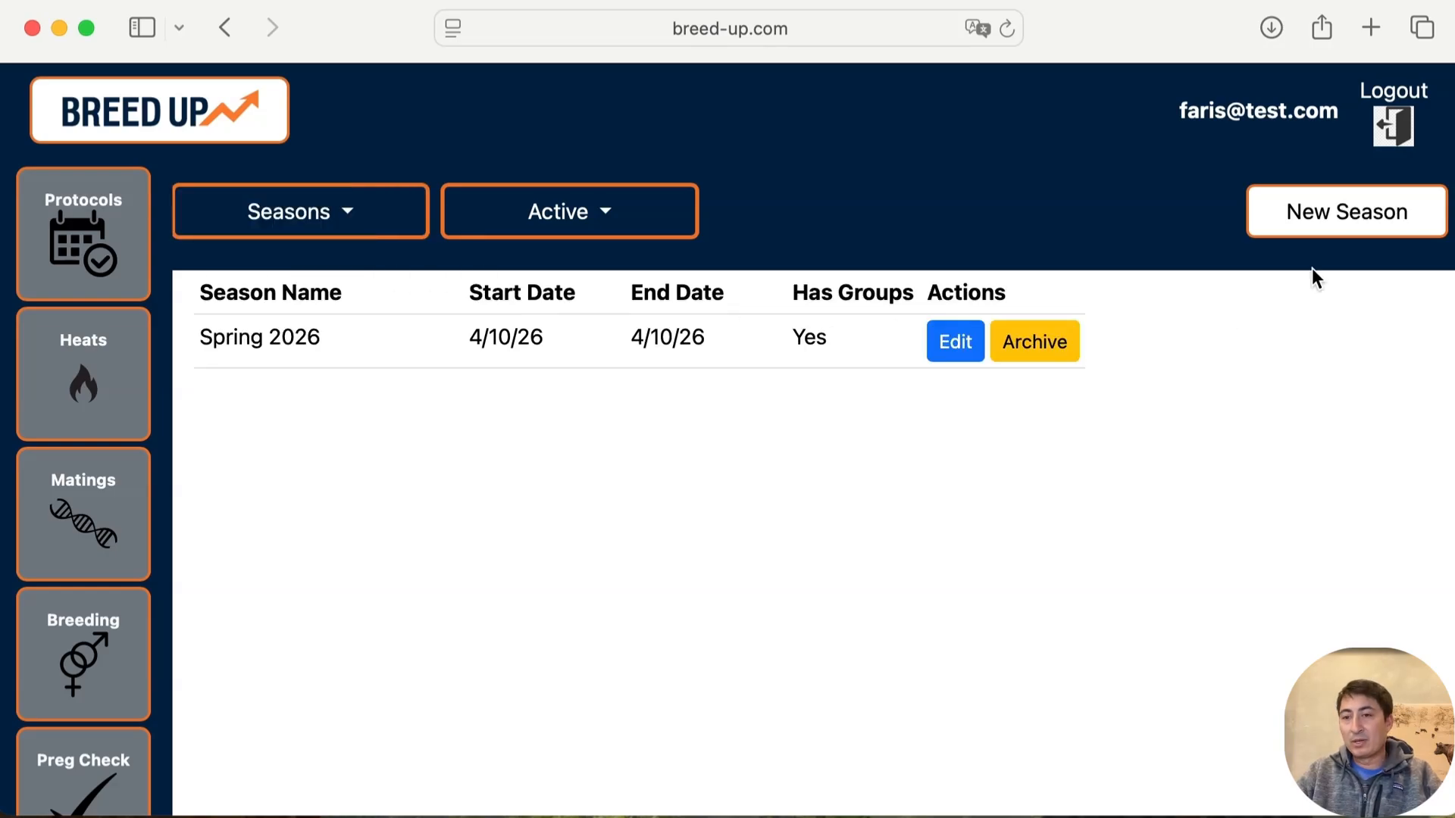
pyautogui.click(1339, 216)
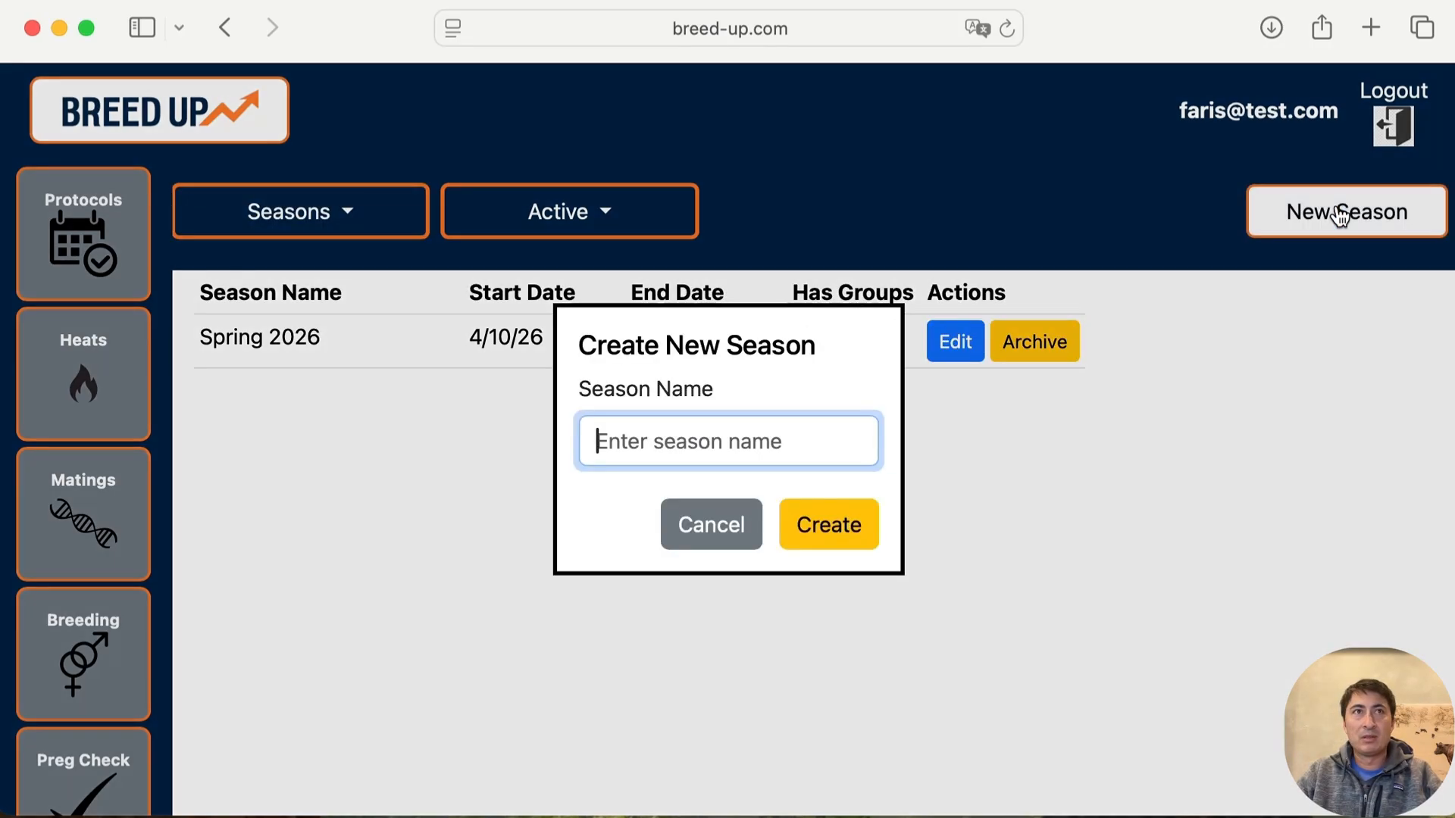
pyautogui.write('Fall 2026')
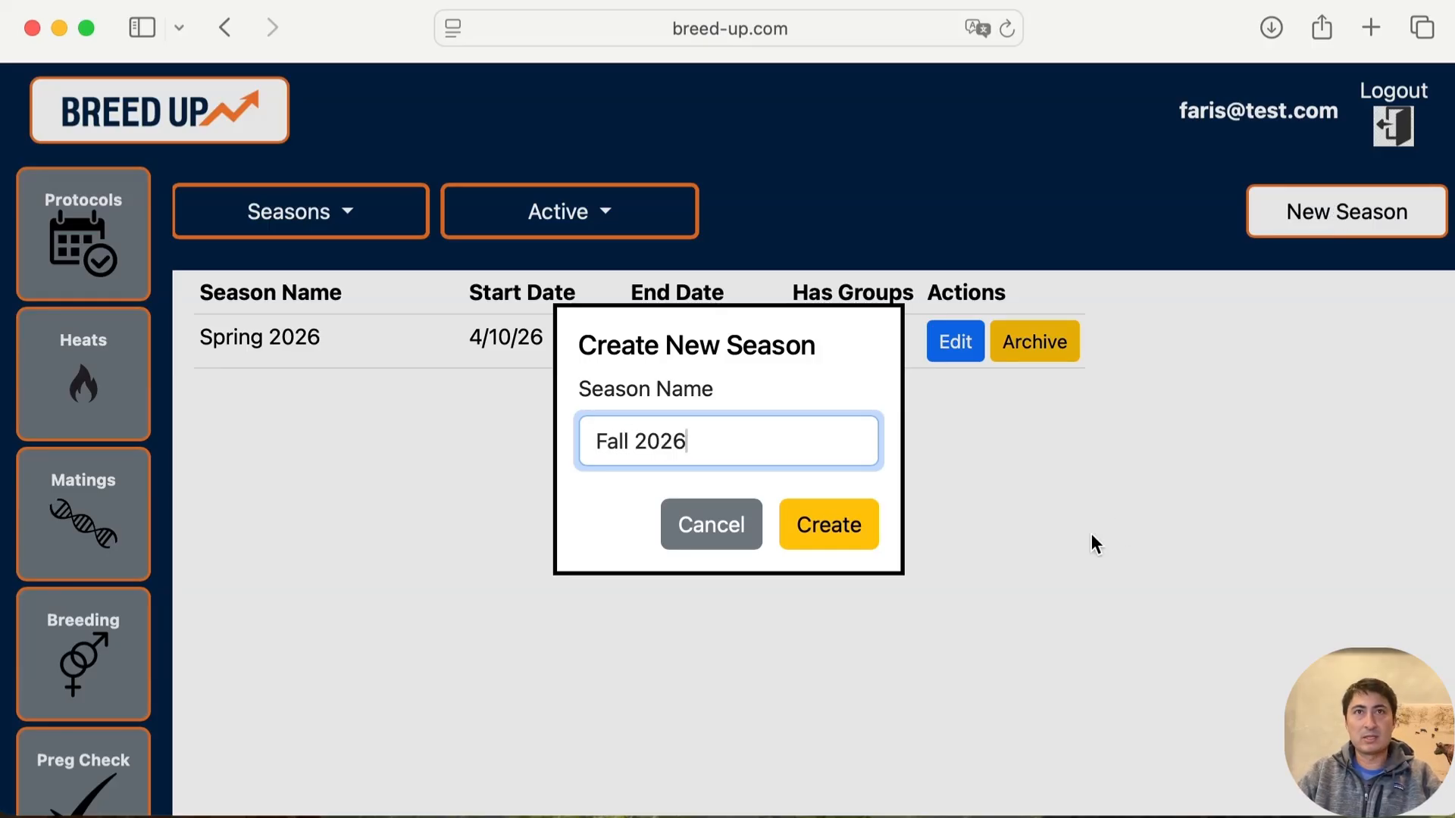
pyautogui.click(848, 527)
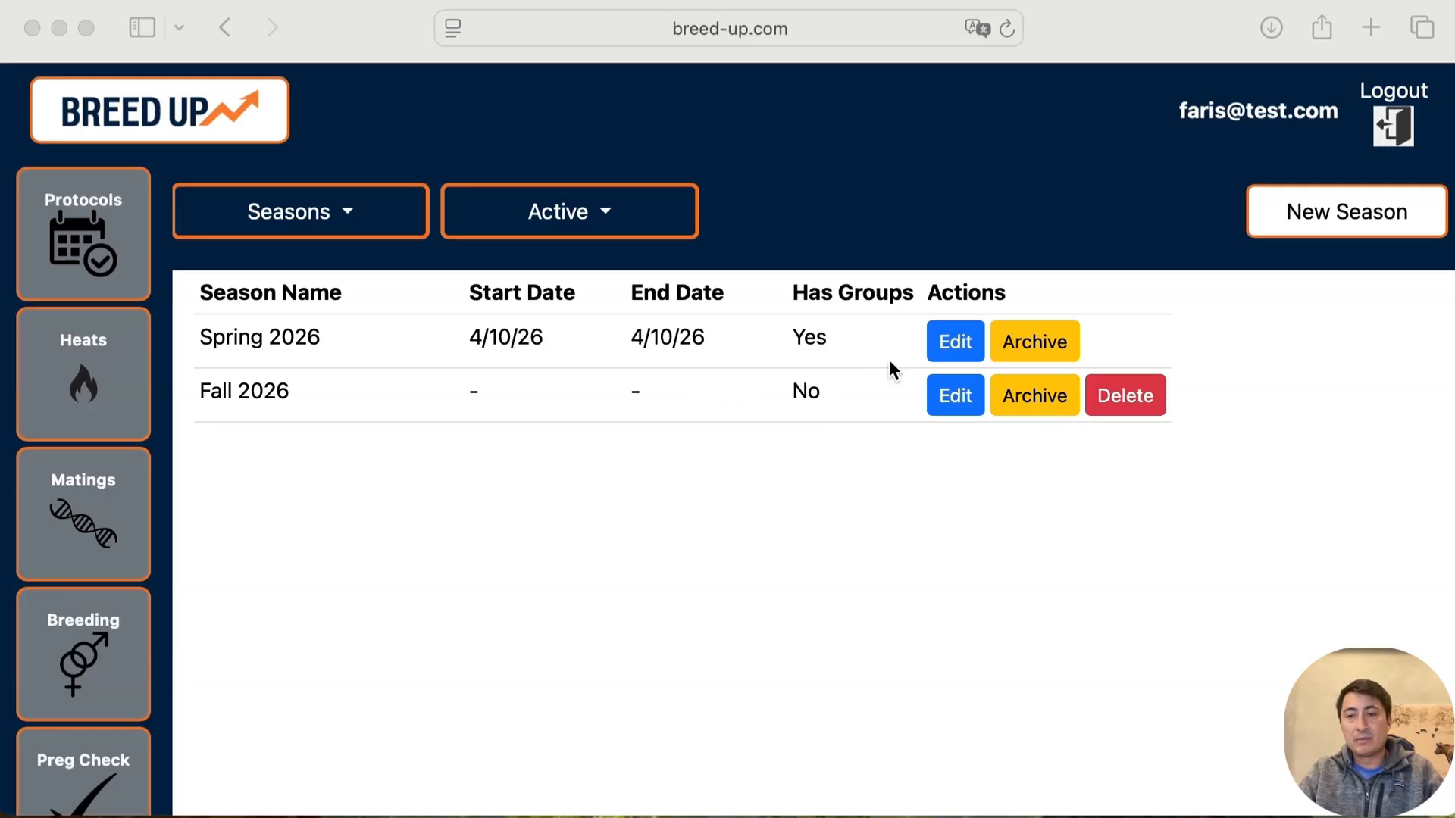
# Start a new group from the groups list and name it "Tutorial 2"
pyautogui.click(306, 212)
pyautogui.click(311, 324)
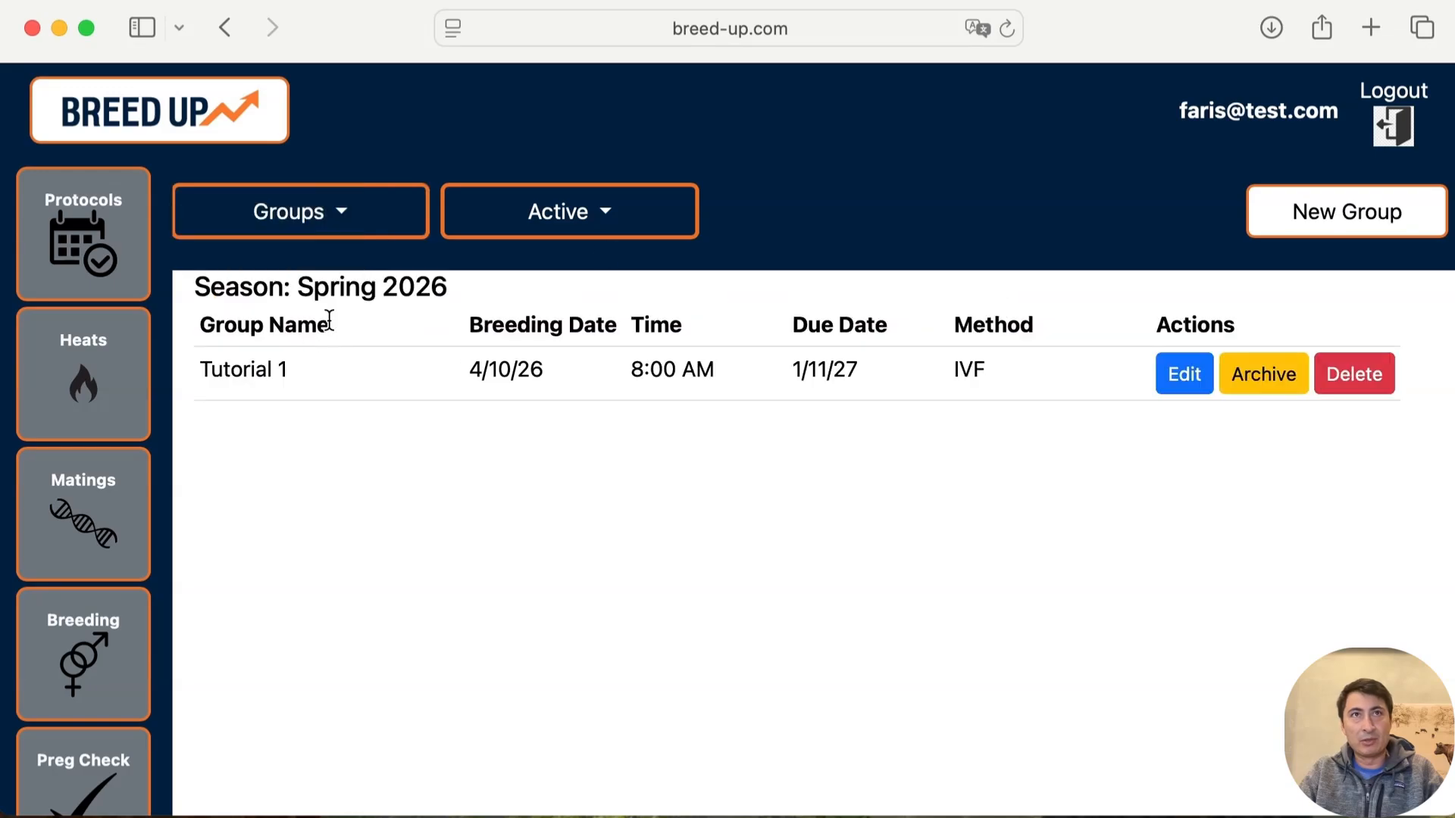
pyautogui.click(1283, 212)
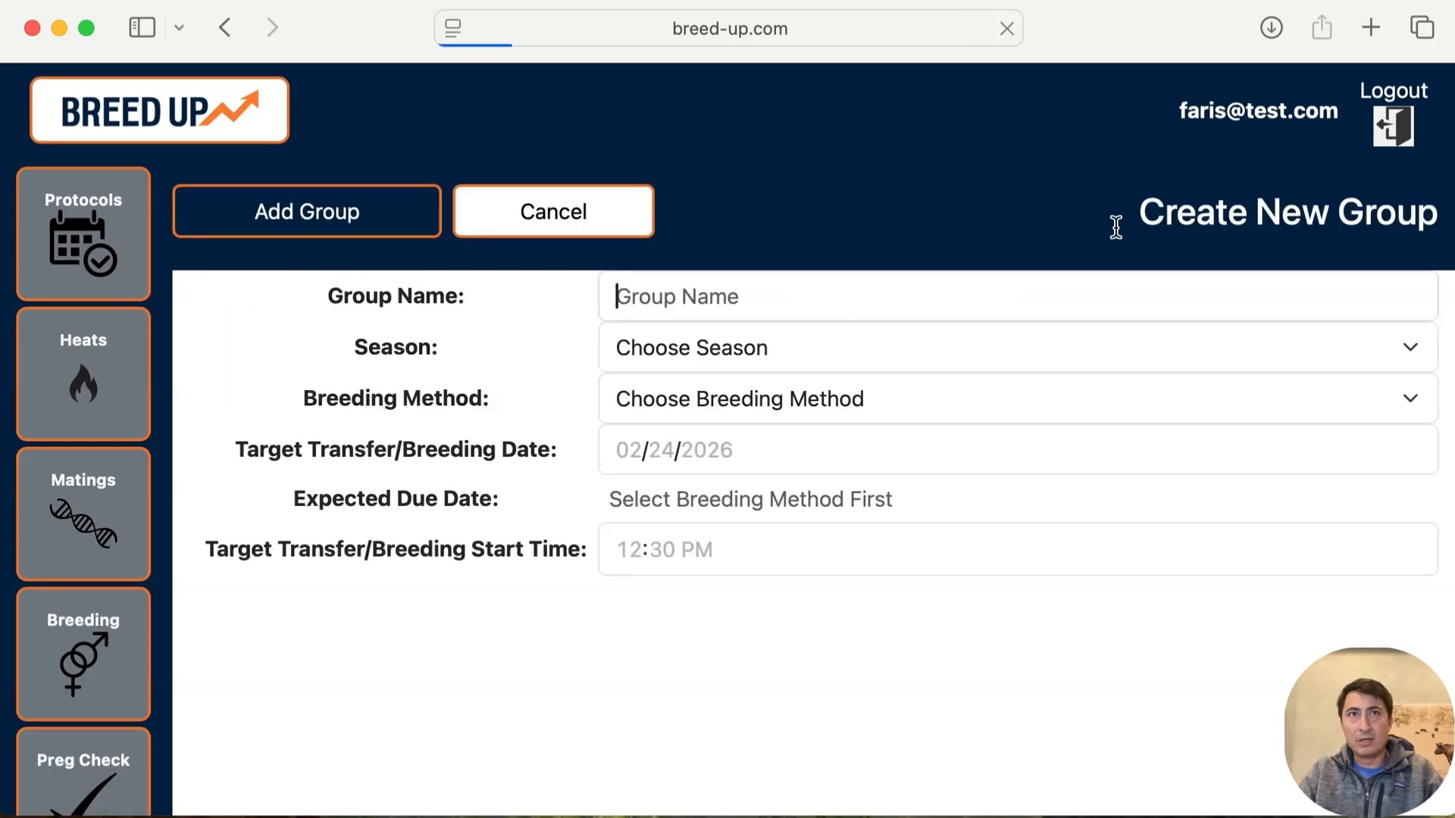
pyautogui.write('Tu')
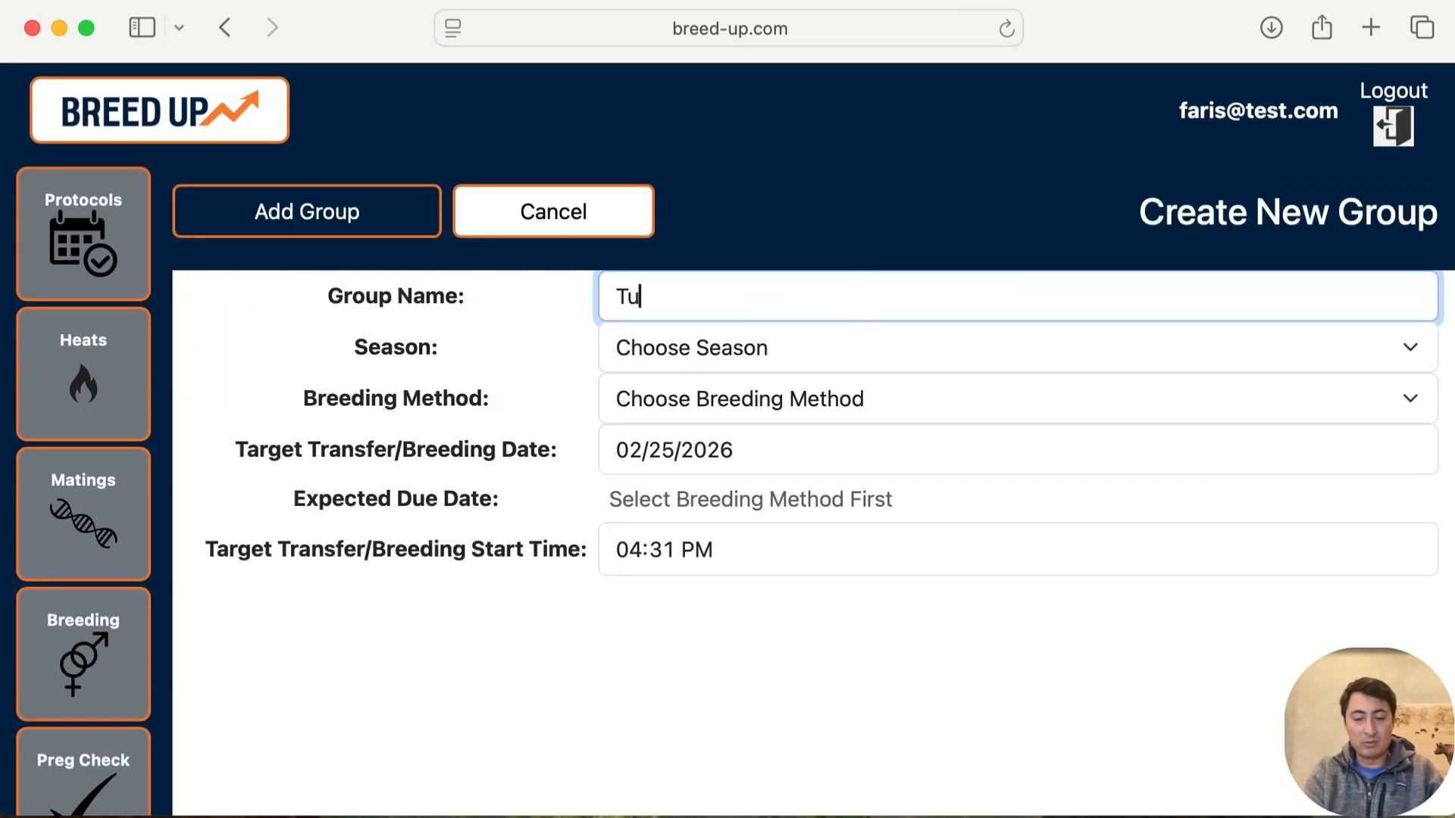
pyautogui.write('torial ')
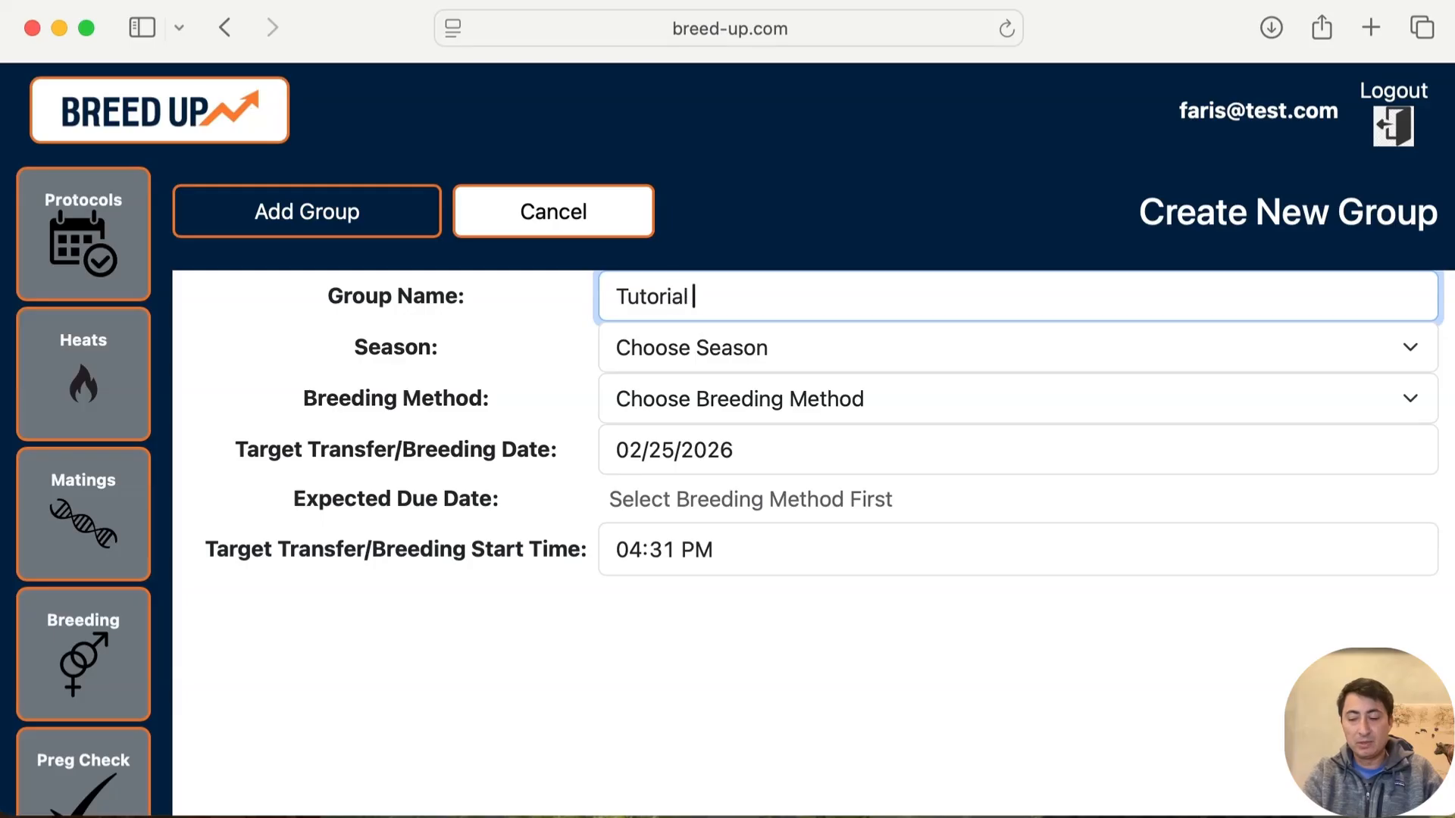
pyautogui.write('2')
# Assign the group to the Fall 2026 season with the Artificial Insemination breeding method and add it
pyautogui.click(831, 360)
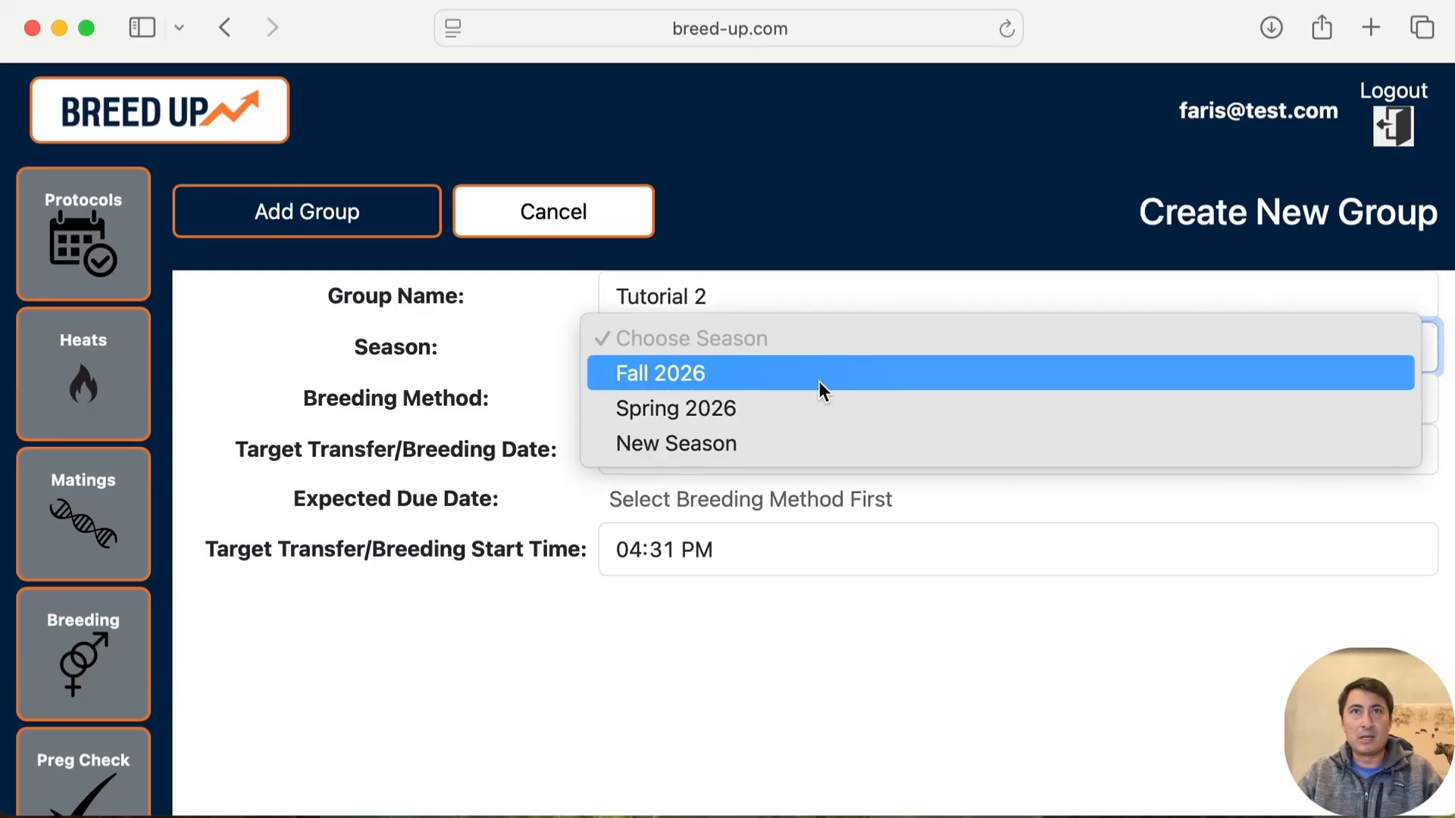
pyautogui.click(816, 379)
pyautogui.click(803, 389)
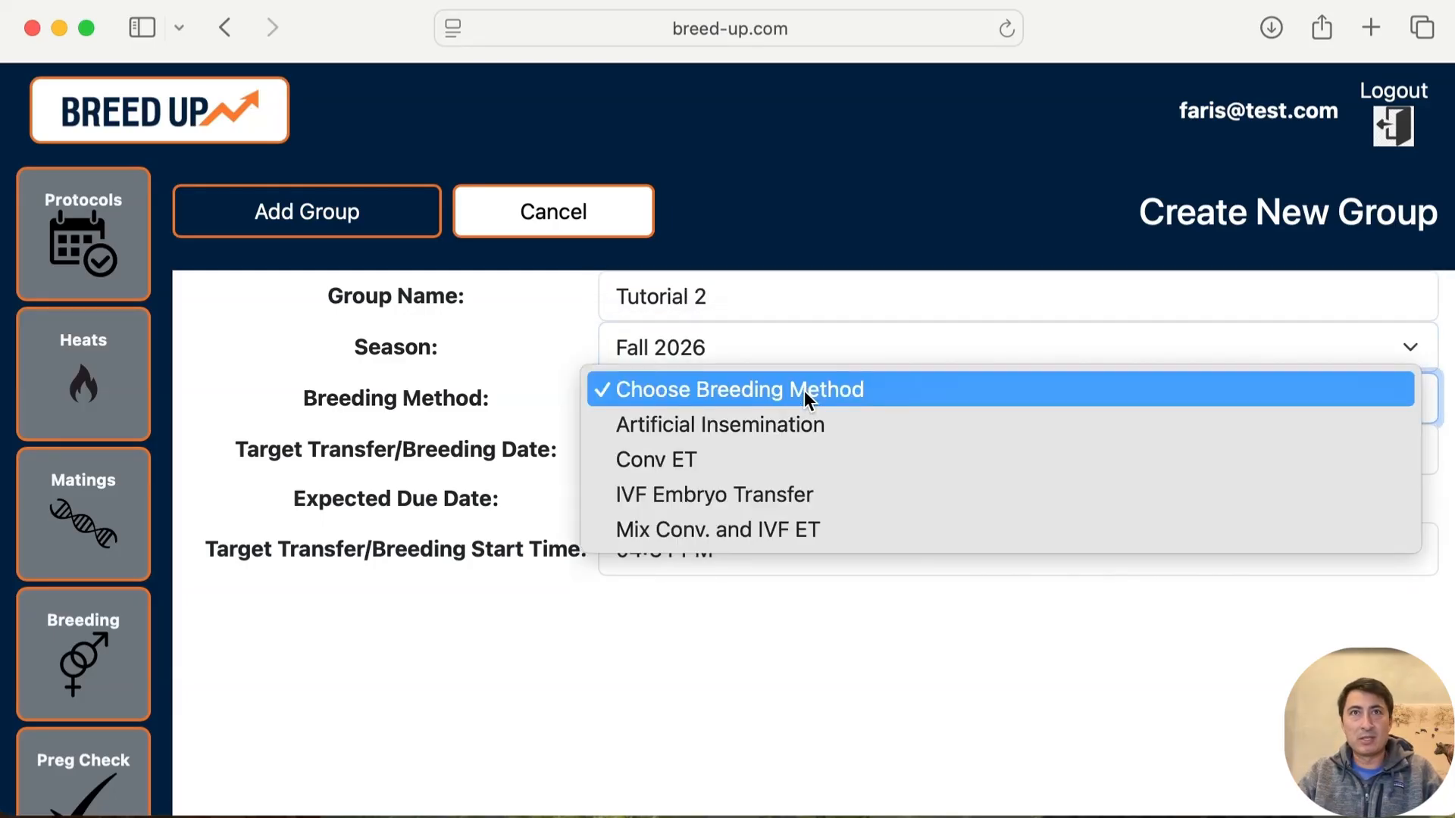
pyautogui.click(787, 425)
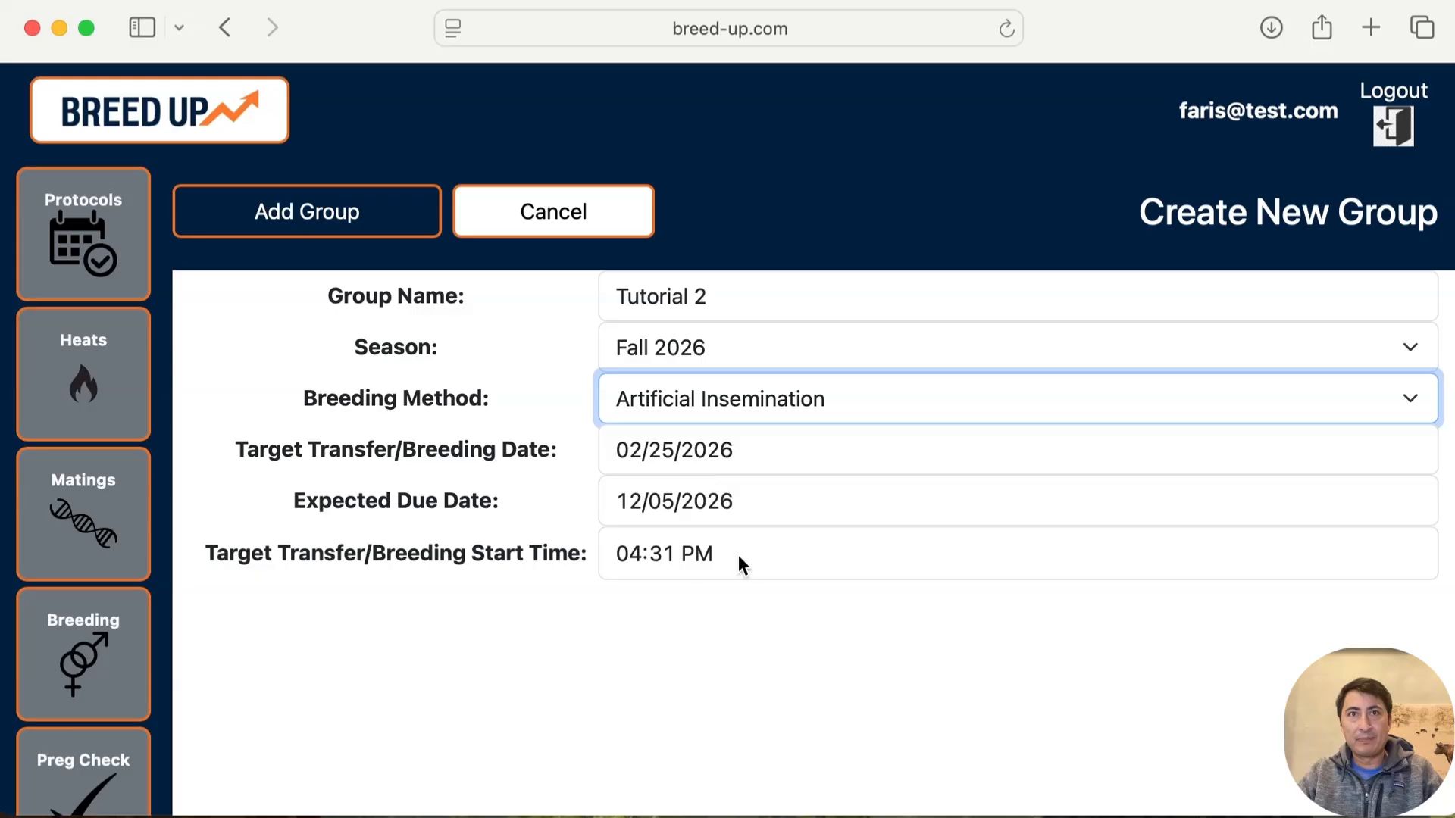
pyautogui.click(366, 232)
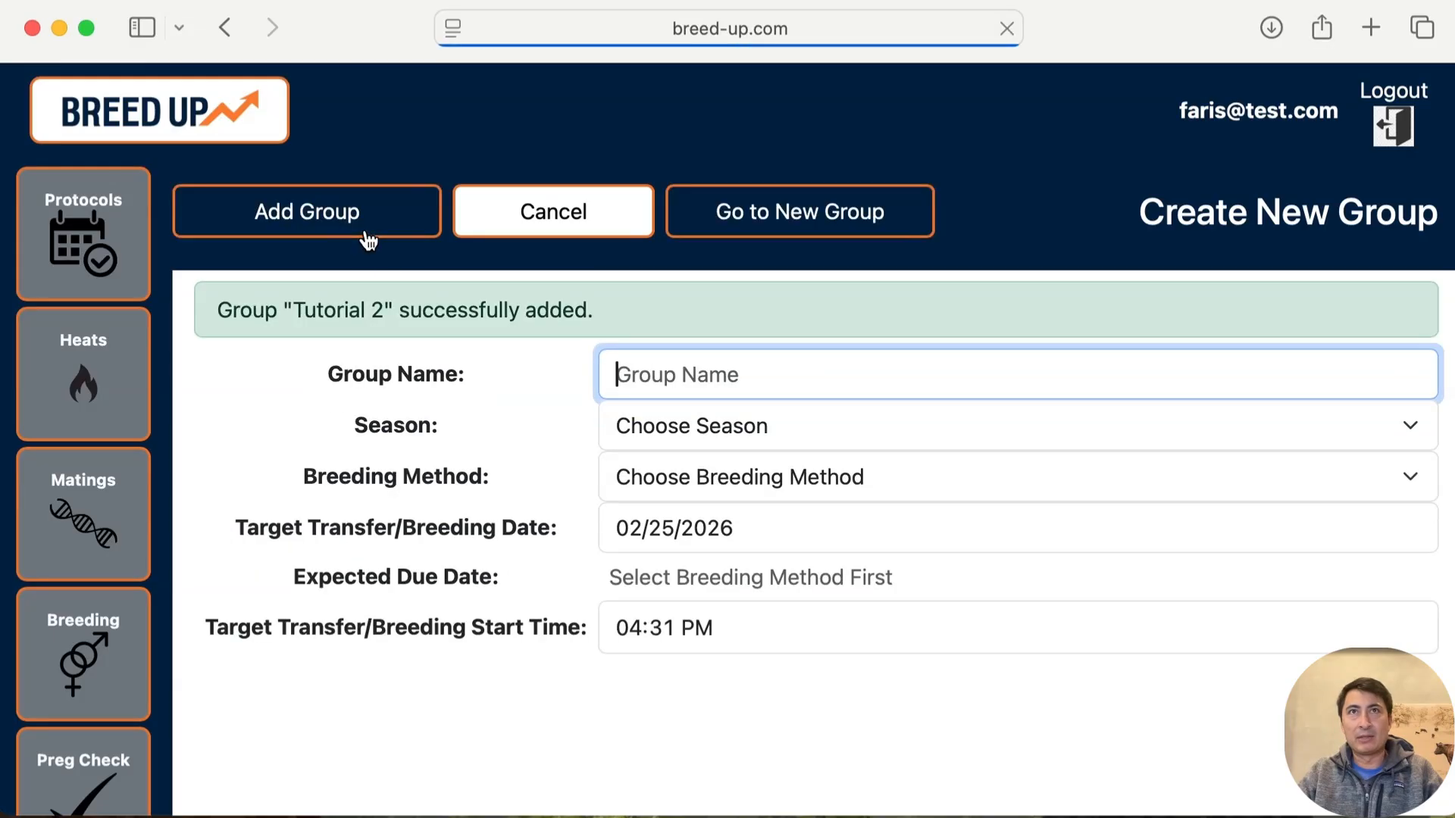
# Return to the Manage section and review the active groups and the active seasons
pyautogui.scroll(-5, 113, 545)
pyautogui.scroll(-2, 113, 606)
pyautogui.click(104, 636)
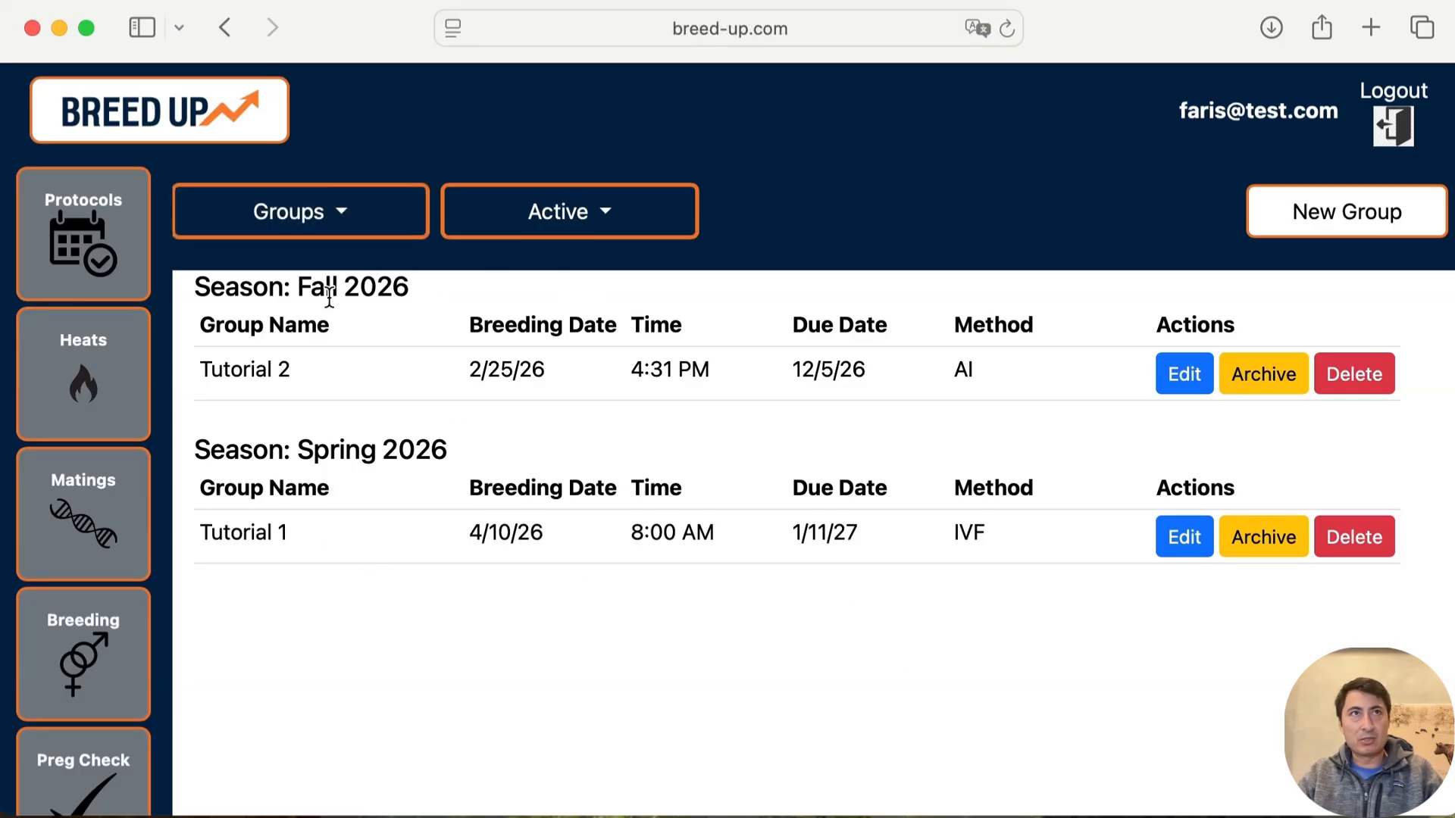
pyautogui.click(315, 224)
pyautogui.click(293, 280)
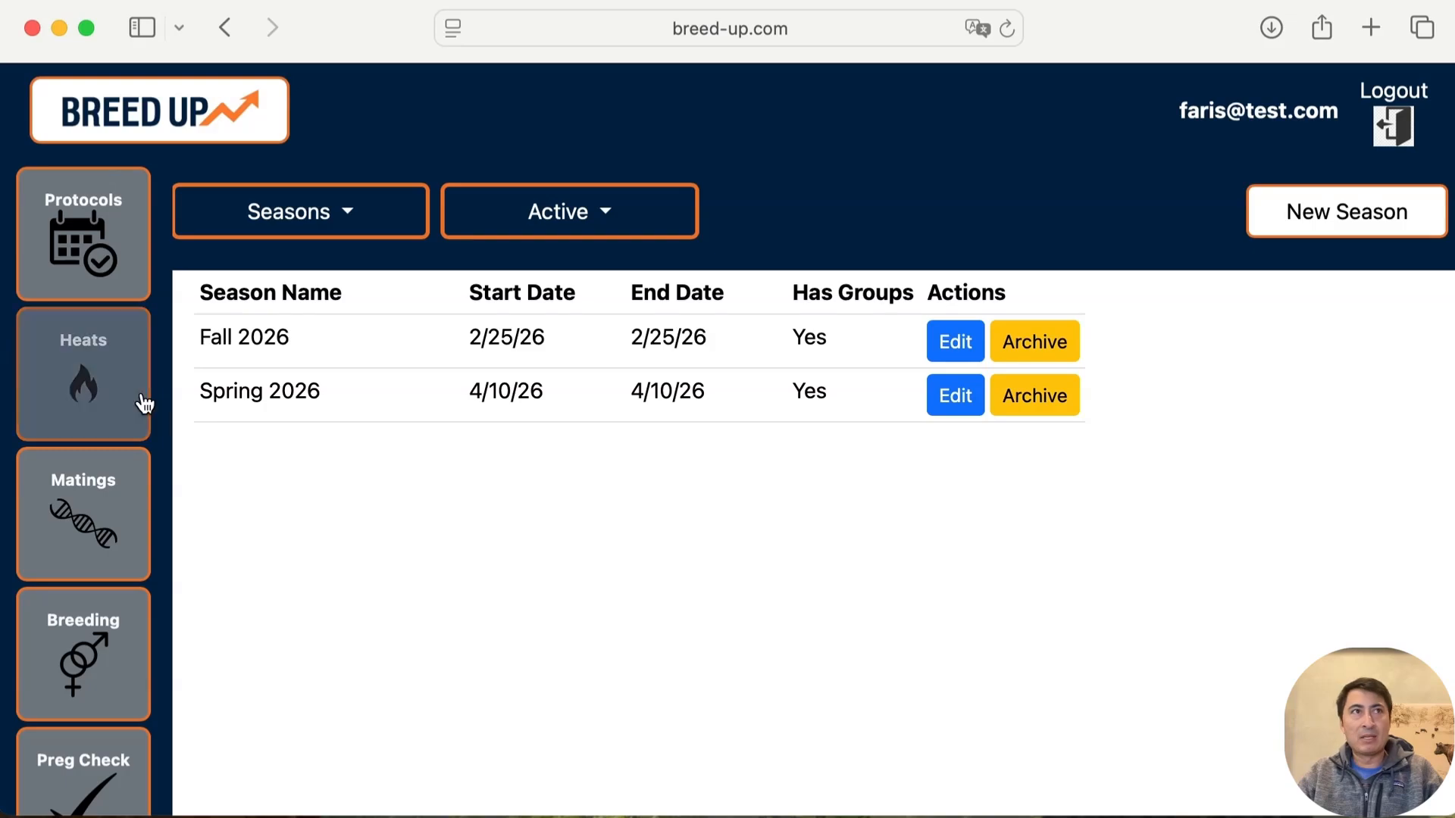
# Open the Heats section and check which seasons can be selected there
pyautogui.click(94, 371)
pyautogui.click(337, 220)
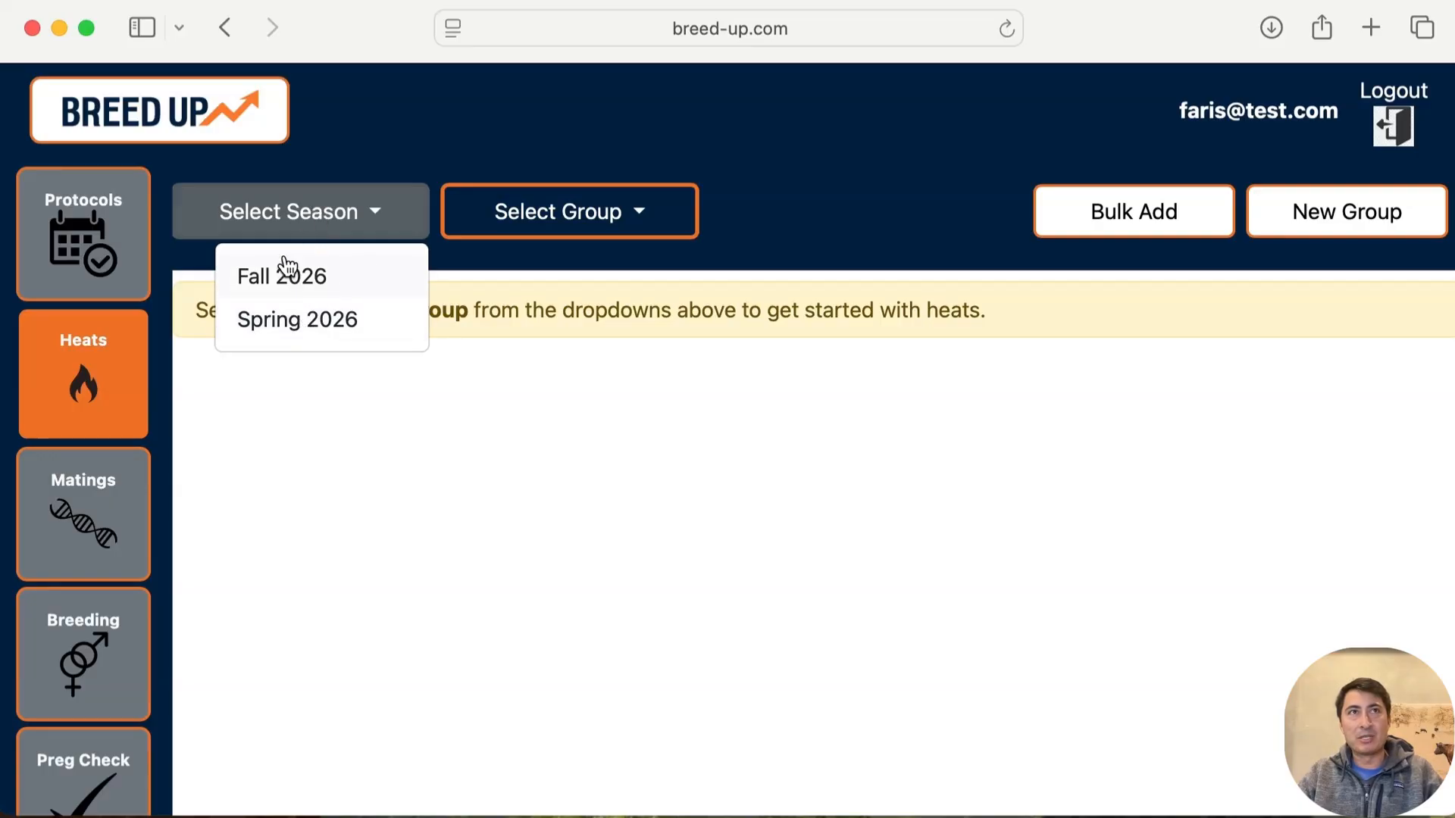
pyautogui.click(302, 209)
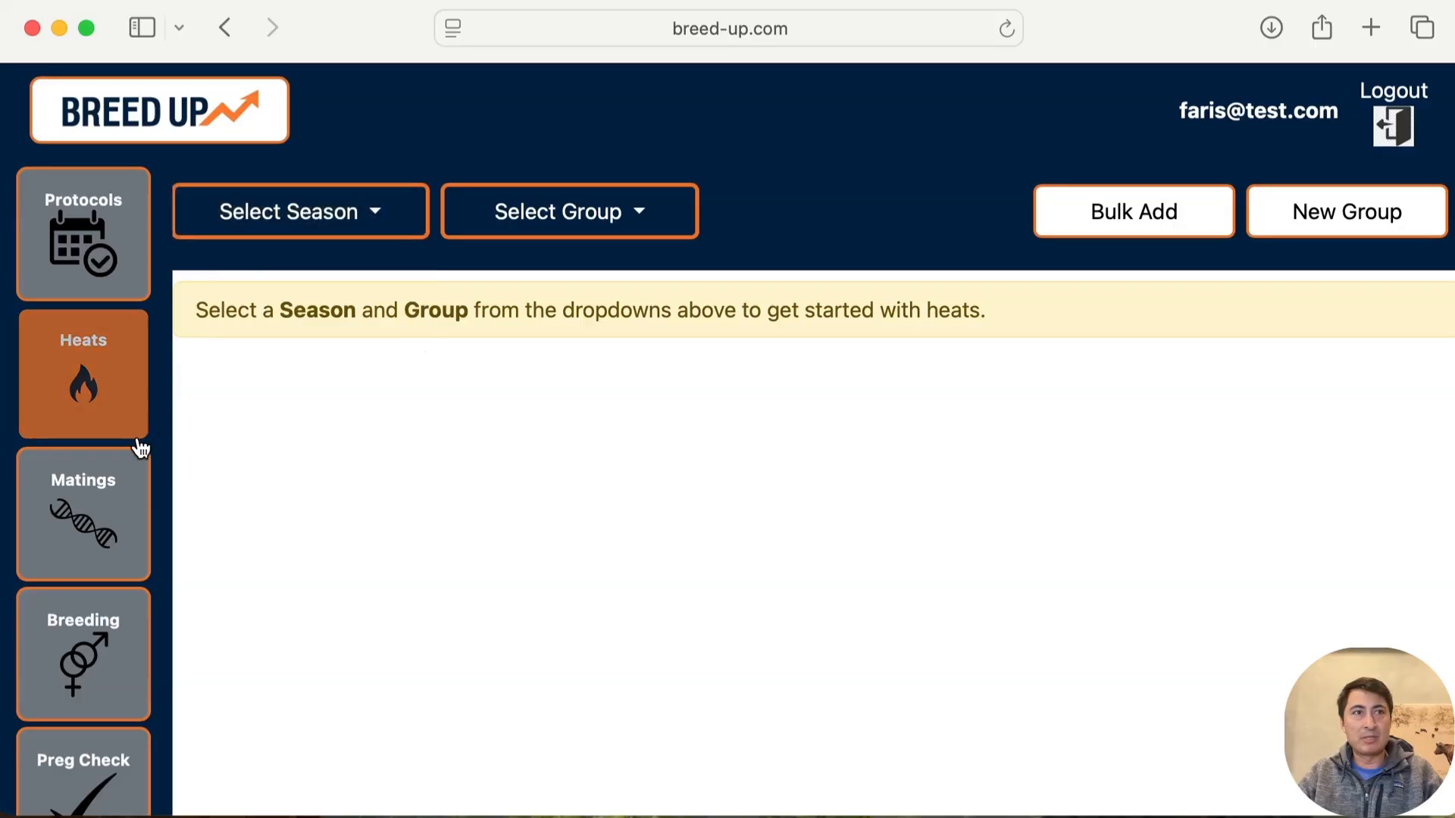
# Archive the Fall 2026 season in the Manage section and recheck the season choices in Heats
pyautogui.scroll(-6, 141, 449)
pyautogui.click(108, 626)
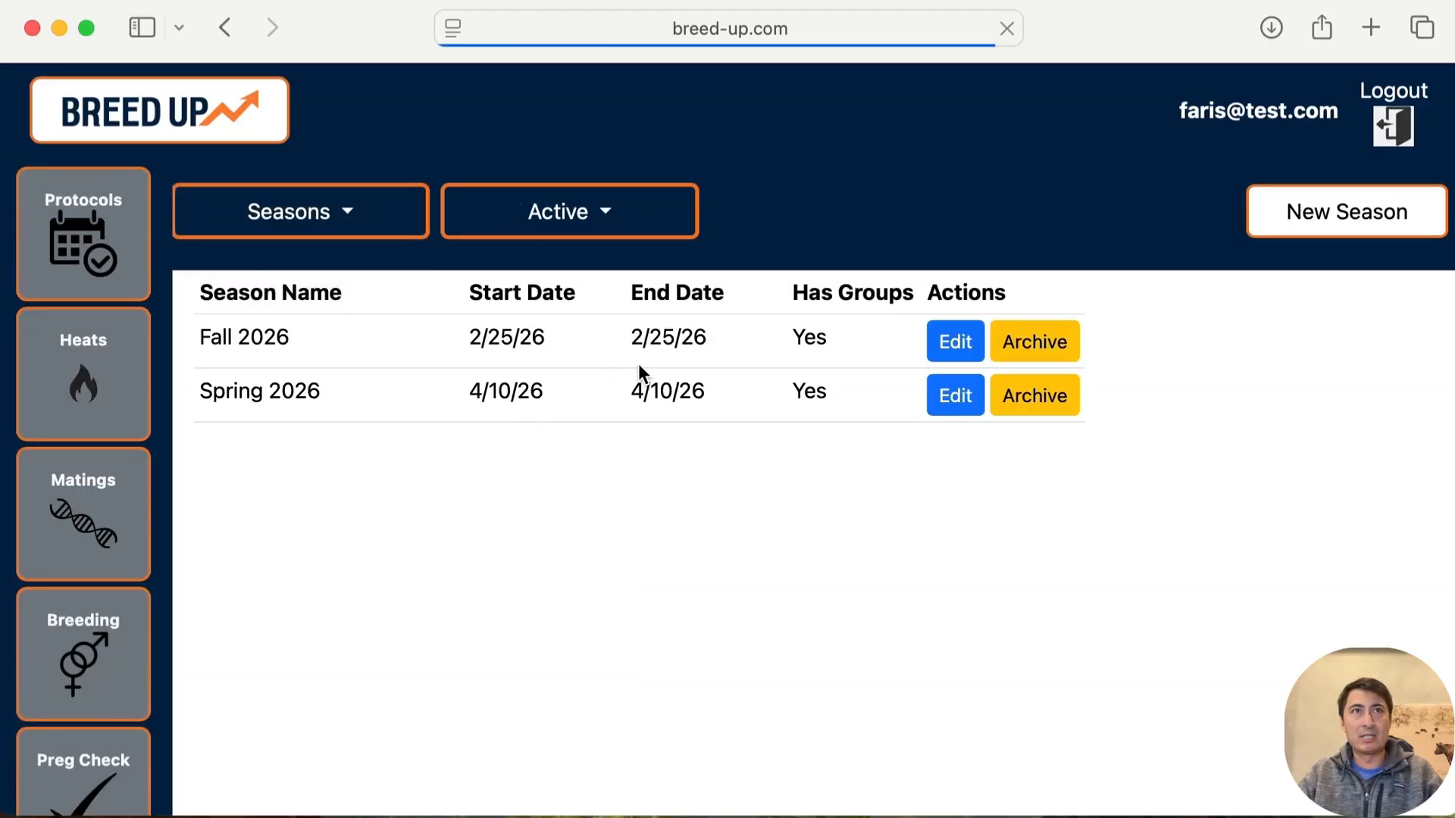
pyautogui.click(99, 388)
pyautogui.click(292, 216)
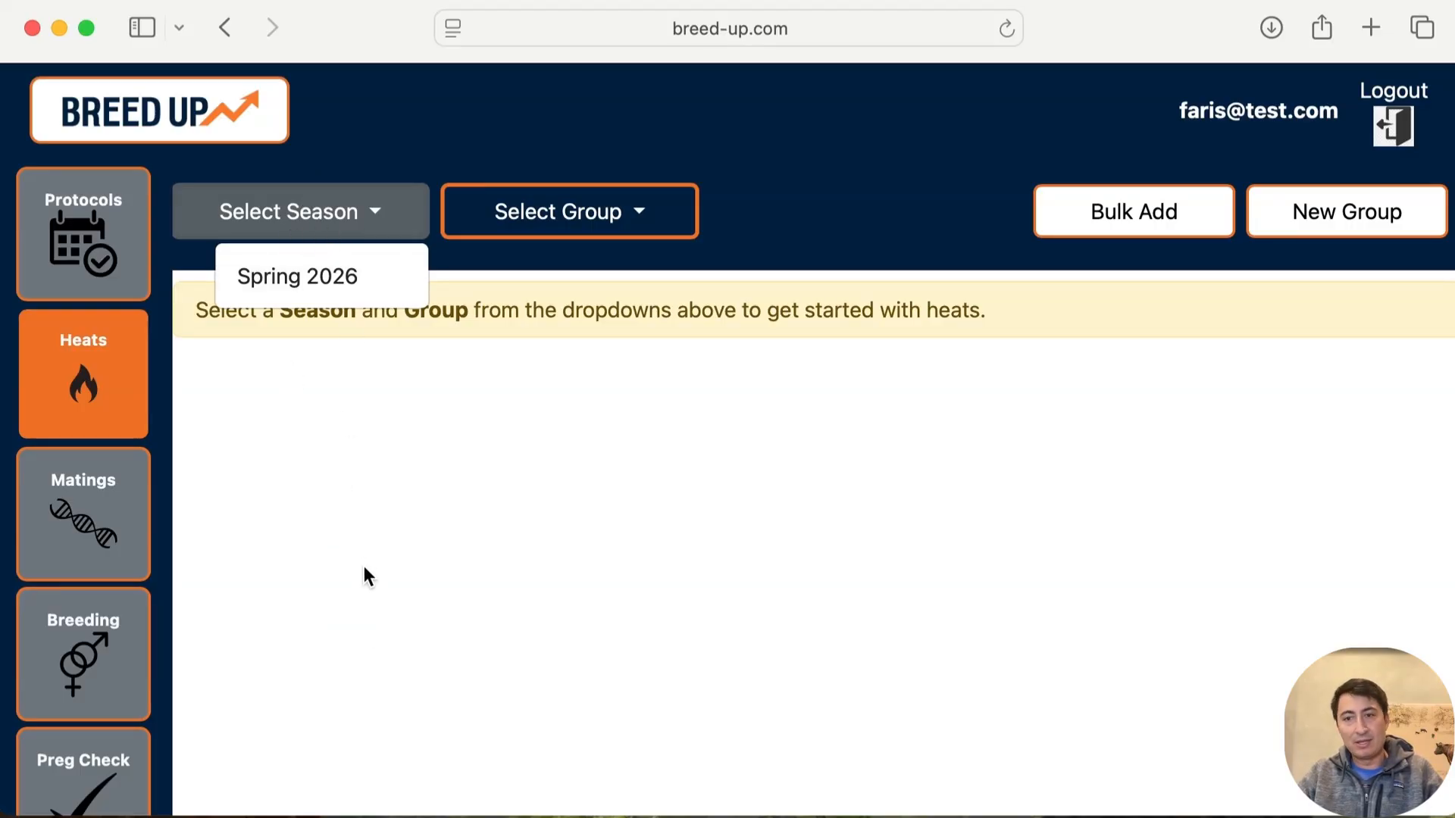
pyautogui.click(328, 230)
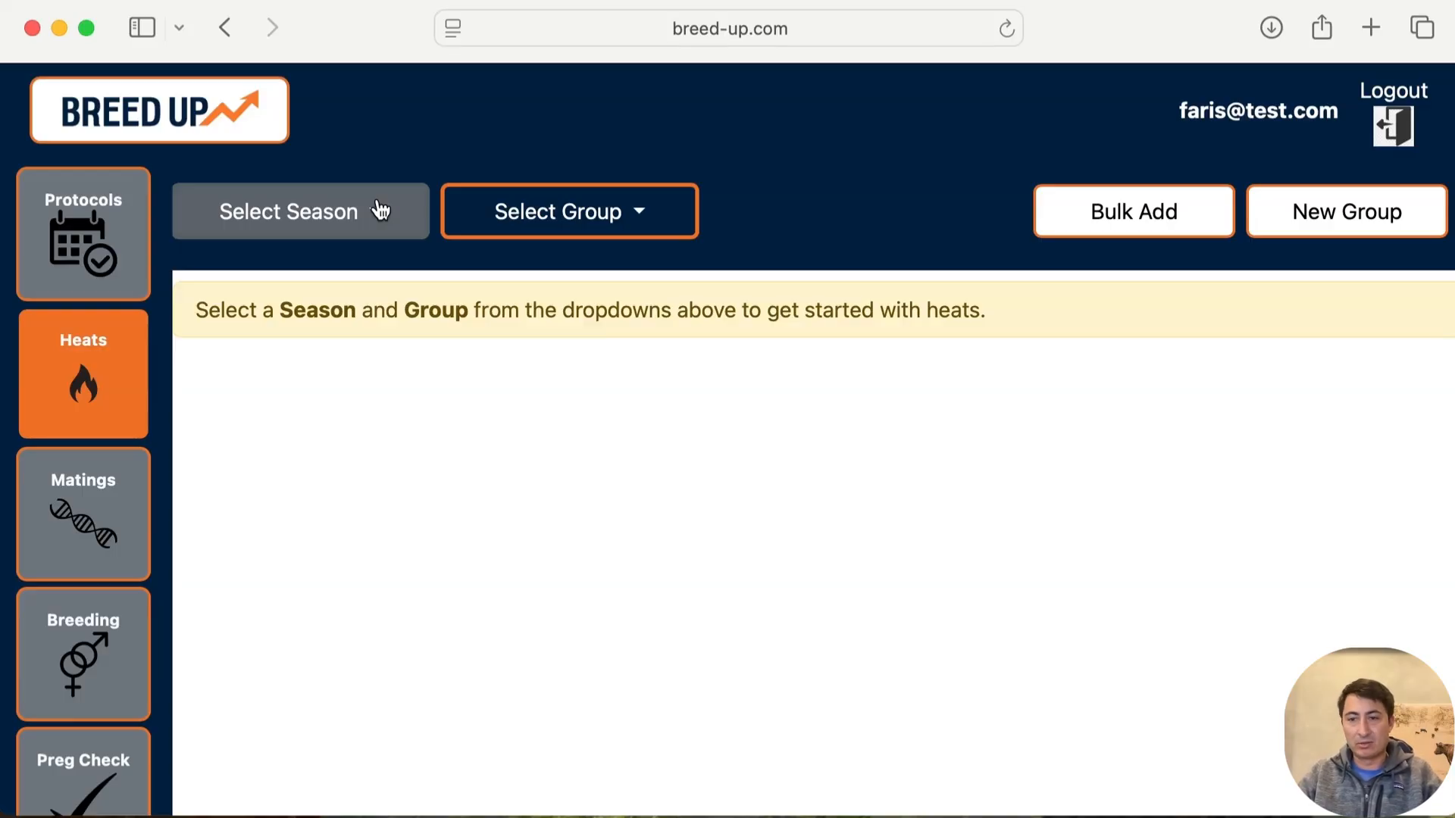
# Go back to the Manage section and list the active groups
pyautogui.scroll(-5, 107, 557)
pyautogui.click(107, 564)
pyautogui.moveTo(325, 234)
pyautogui.click(313, 318)
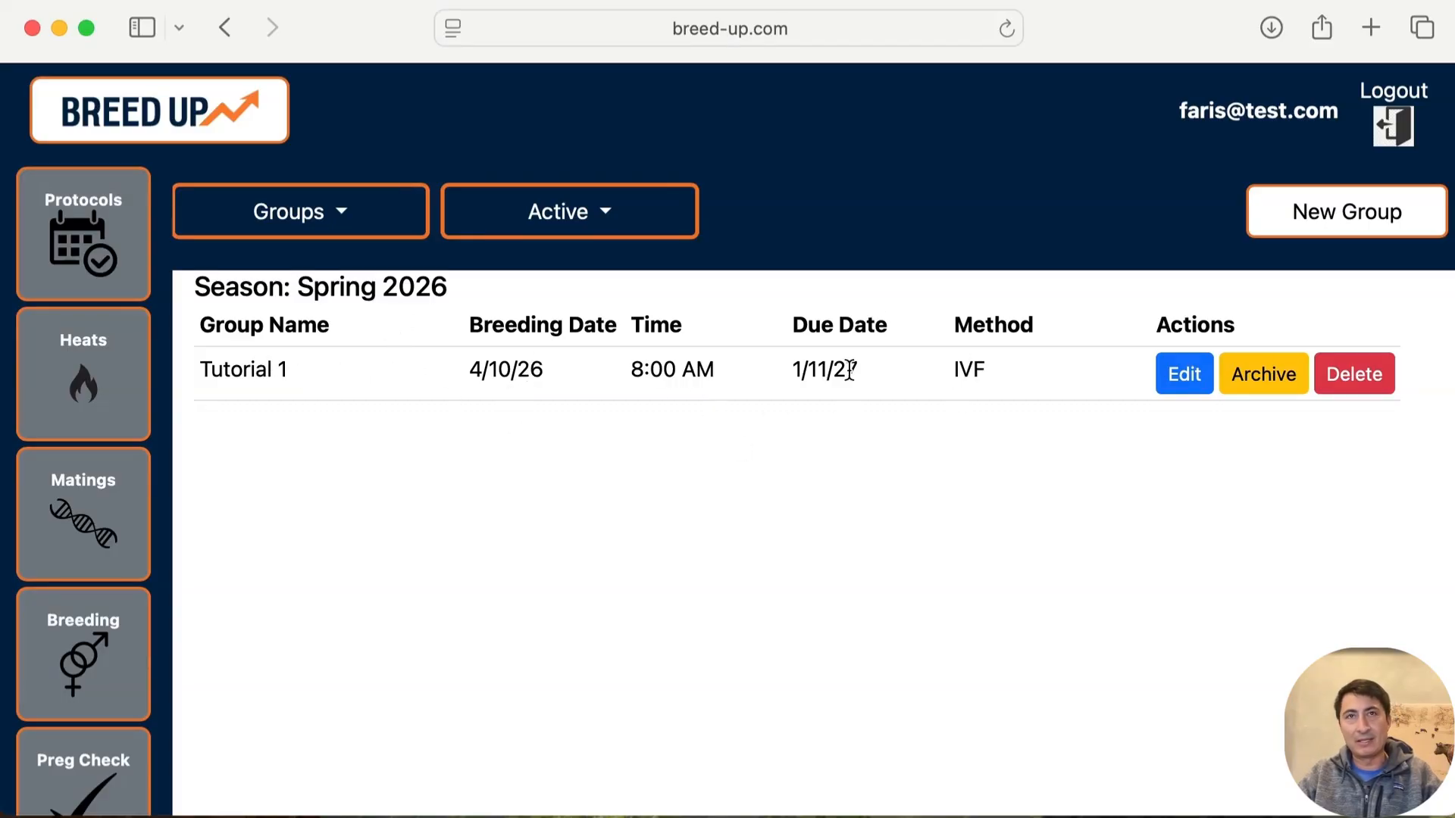
# Edit the Tutorial 1 group and rename it "Tutorial 15"
pyautogui.click(1186, 388)
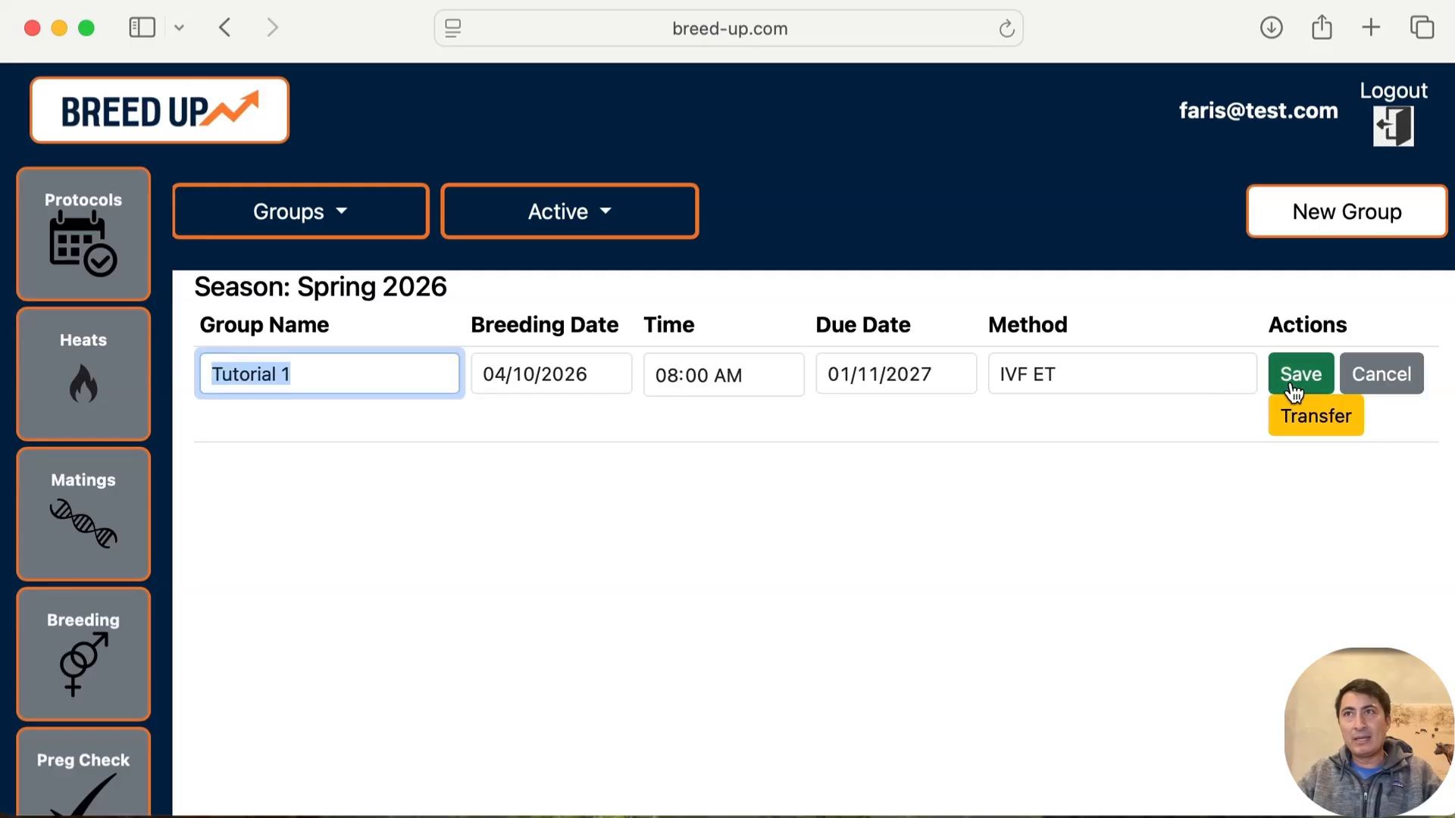
pyautogui.click(383, 371)
pyautogui.press('BackSpace')
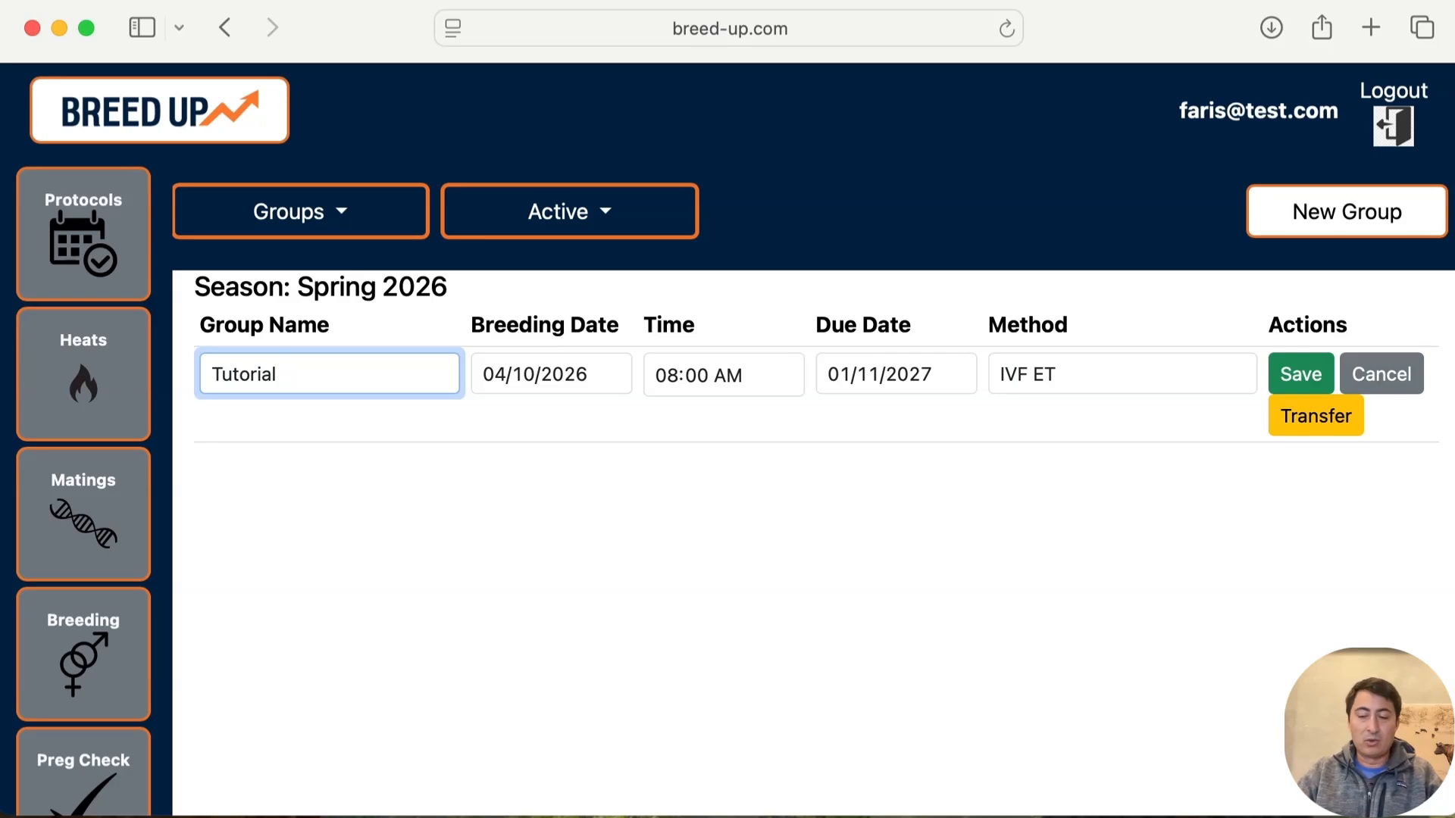
pyautogui.write('15')
# Set the group's breeding date to 04/07/2026, change its method to AI and save the edits
pyautogui.click(579, 376)
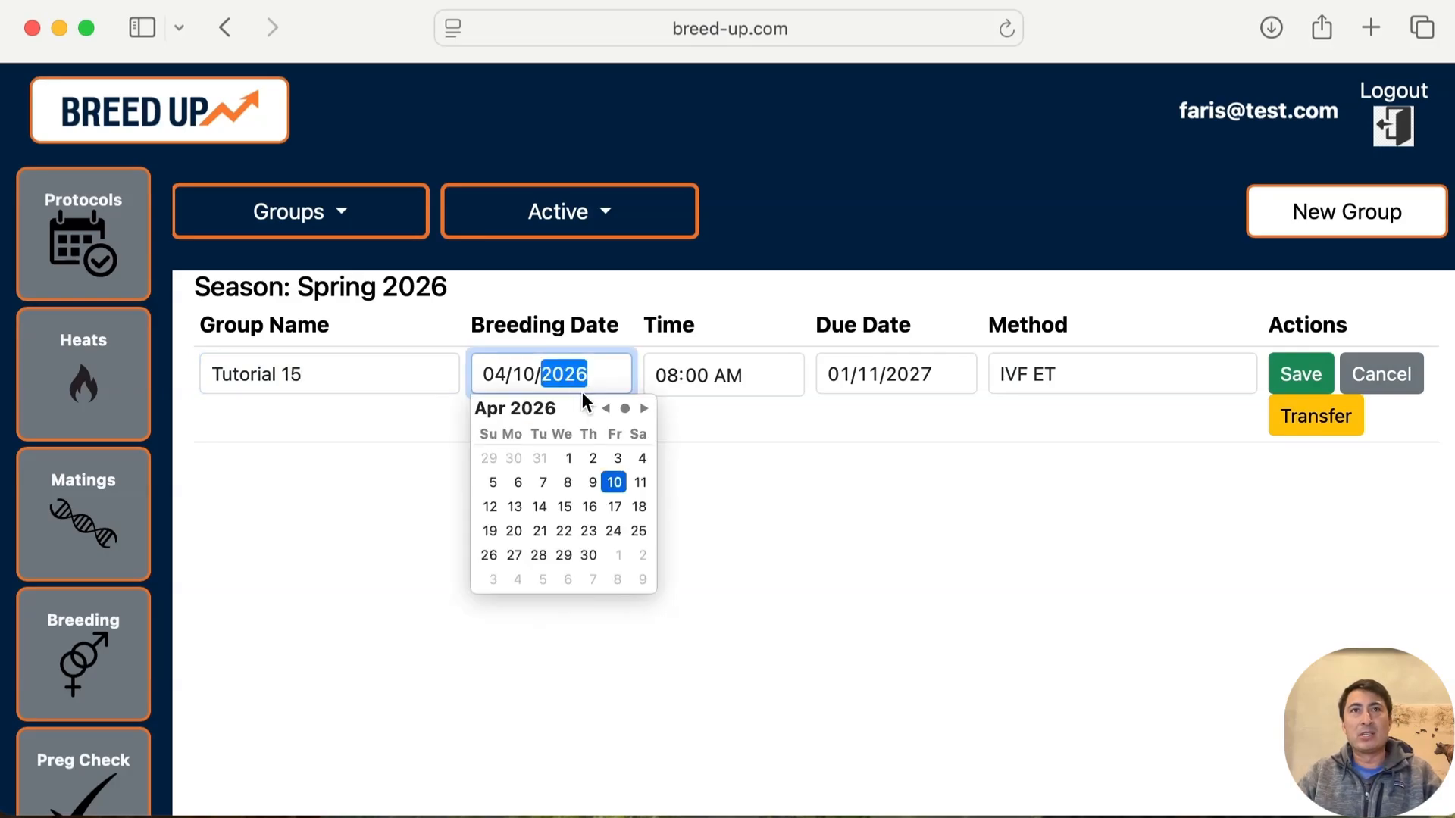
pyautogui.click(543, 483)
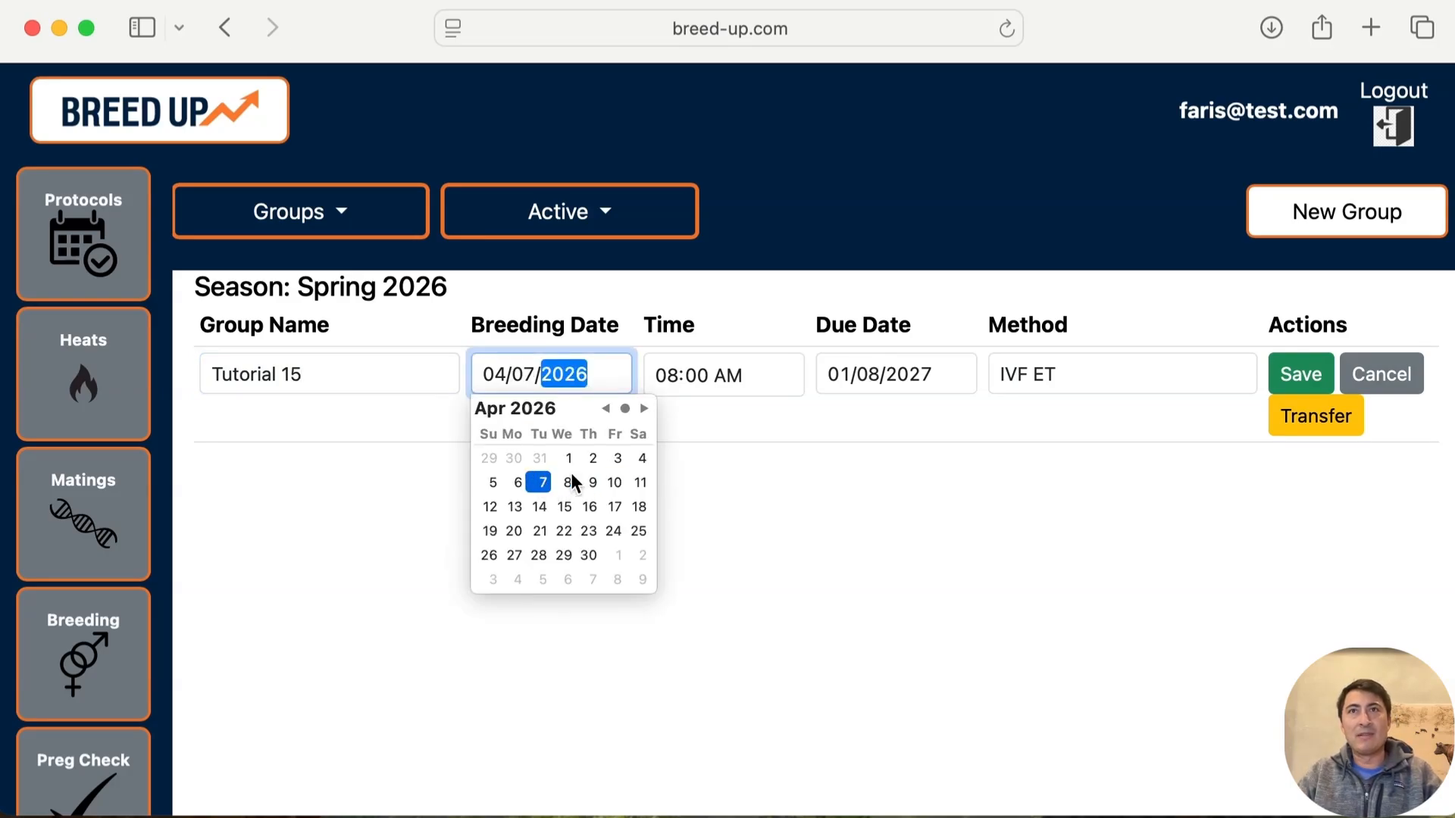
pyautogui.click(1089, 376)
pyautogui.press('Escape')
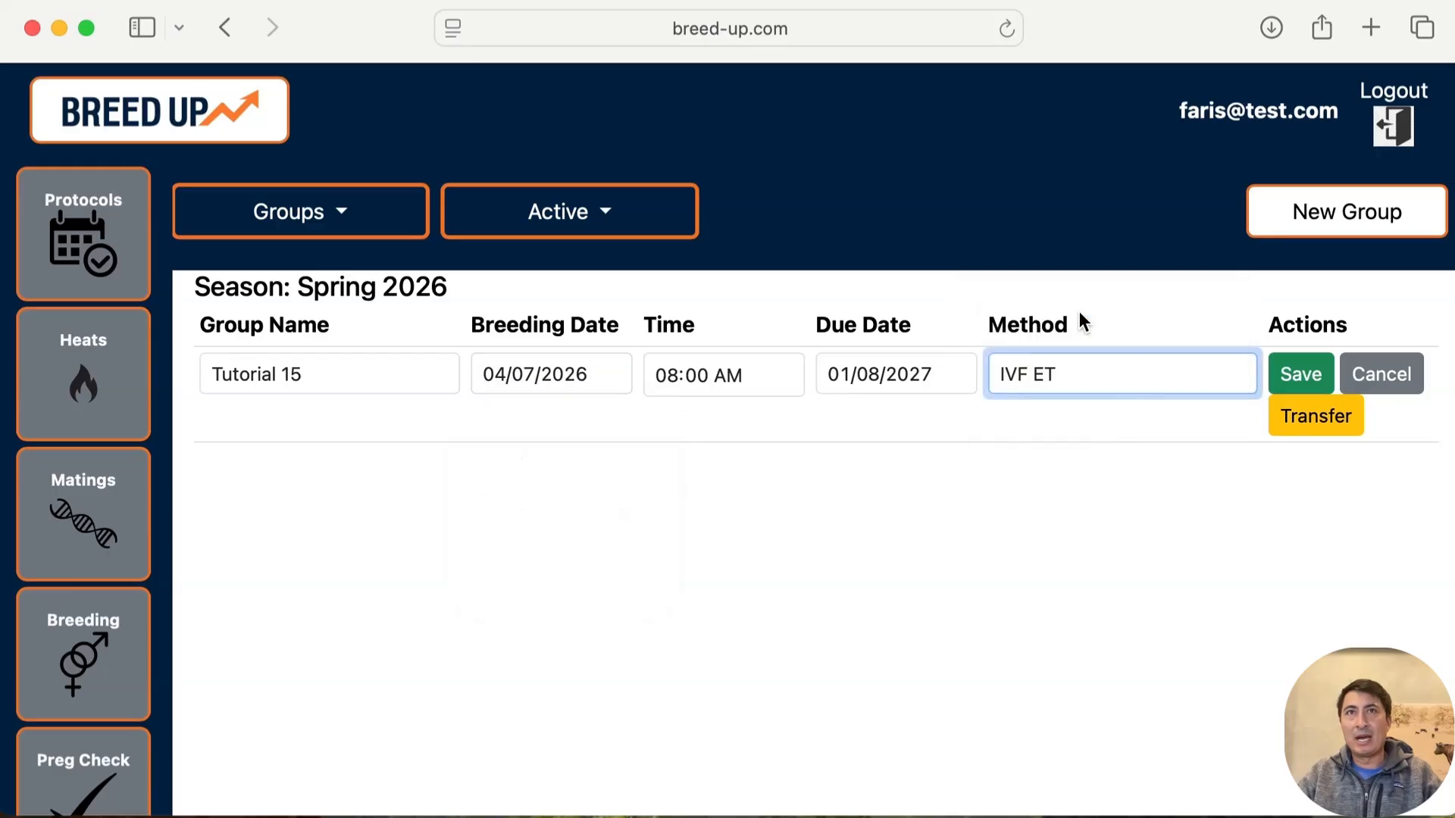
pyautogui.click(1079, 312)
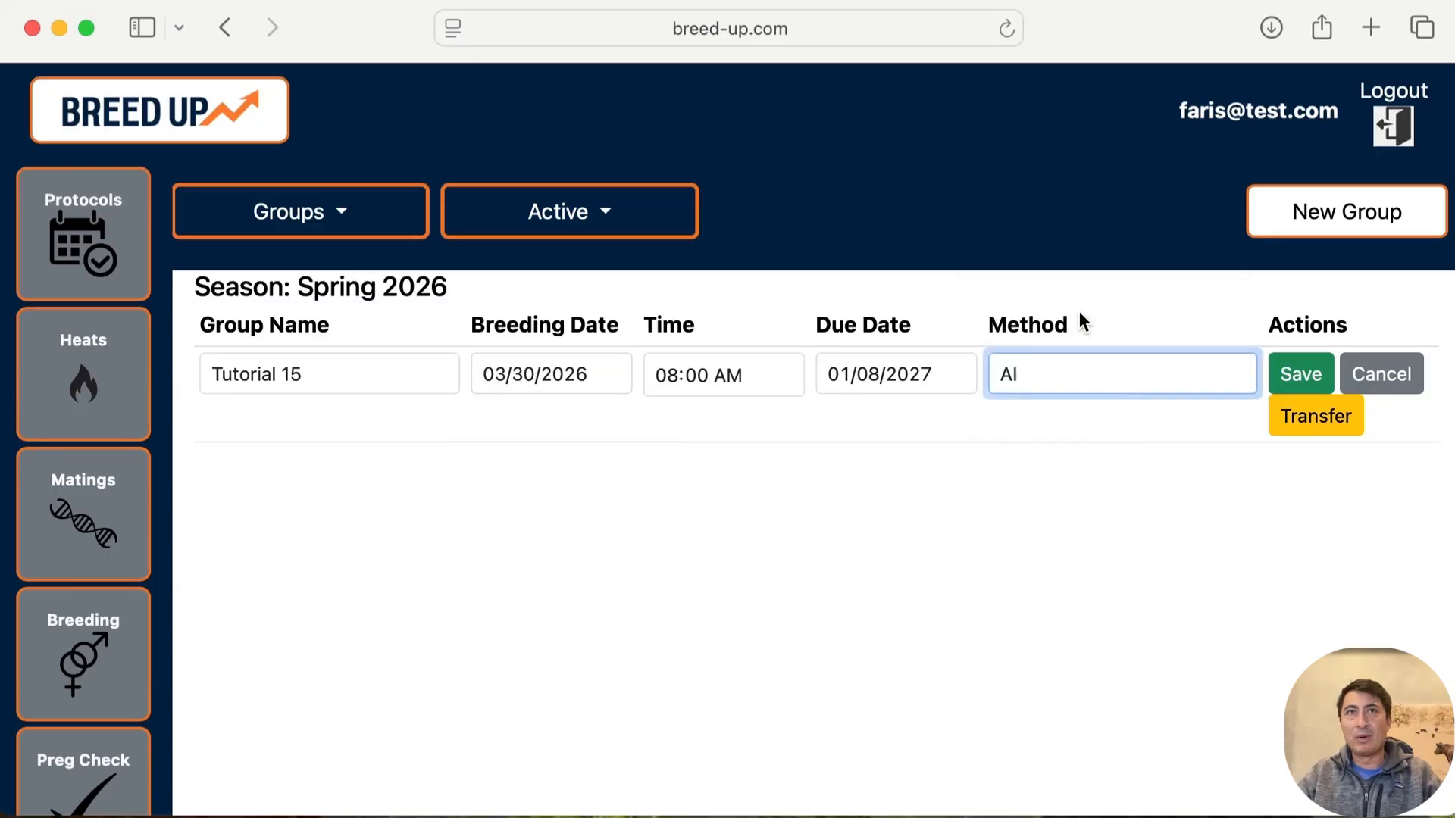
pyautogui.click(1316, 383)
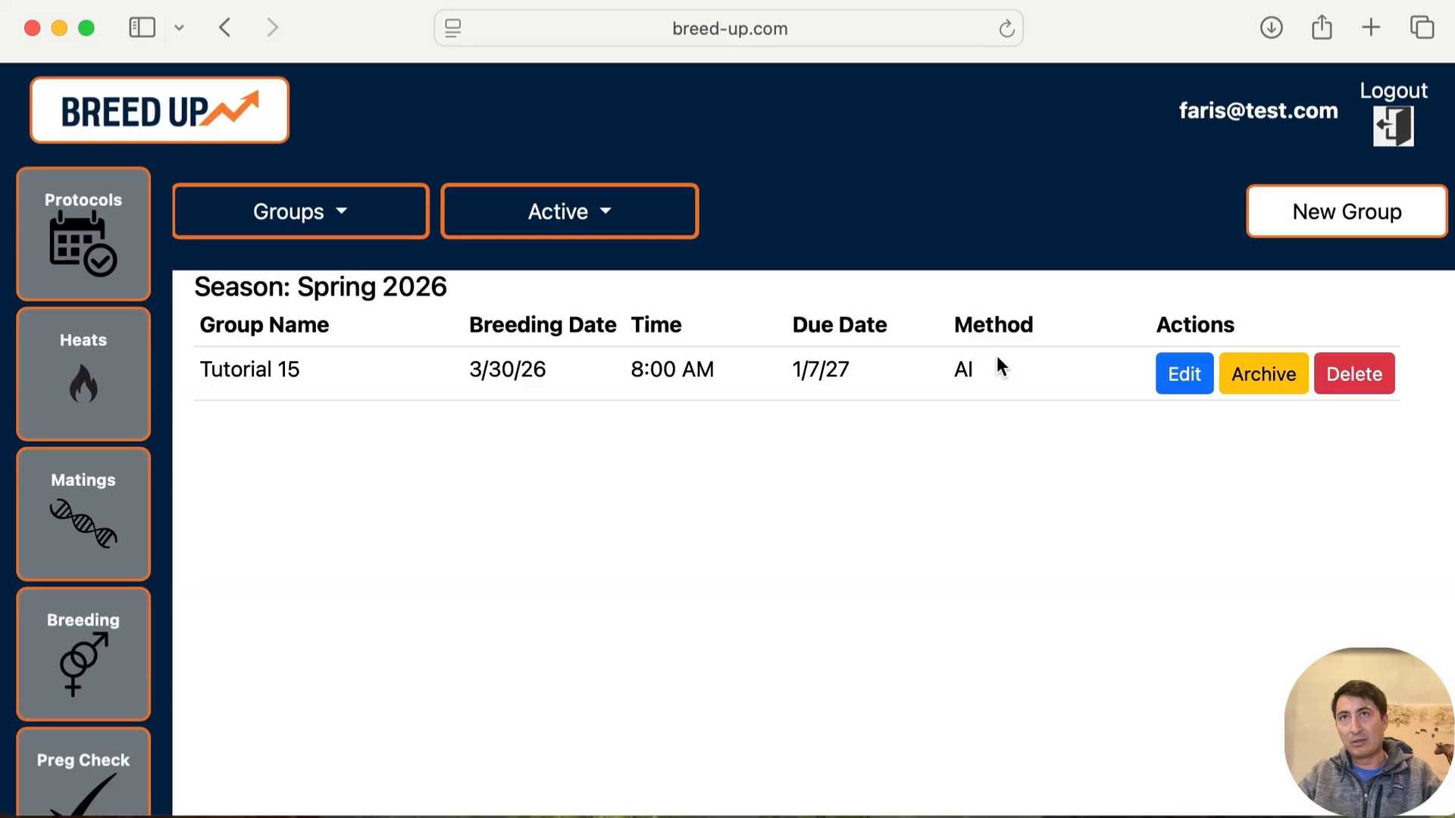
# Open the season transfer for the Tutorial 15 group, check the available seasons and cancel the transfer
pyautogui.click(1184, 381)
pyautogui.click(1316, 420)
pyautogui.click(611, 447)
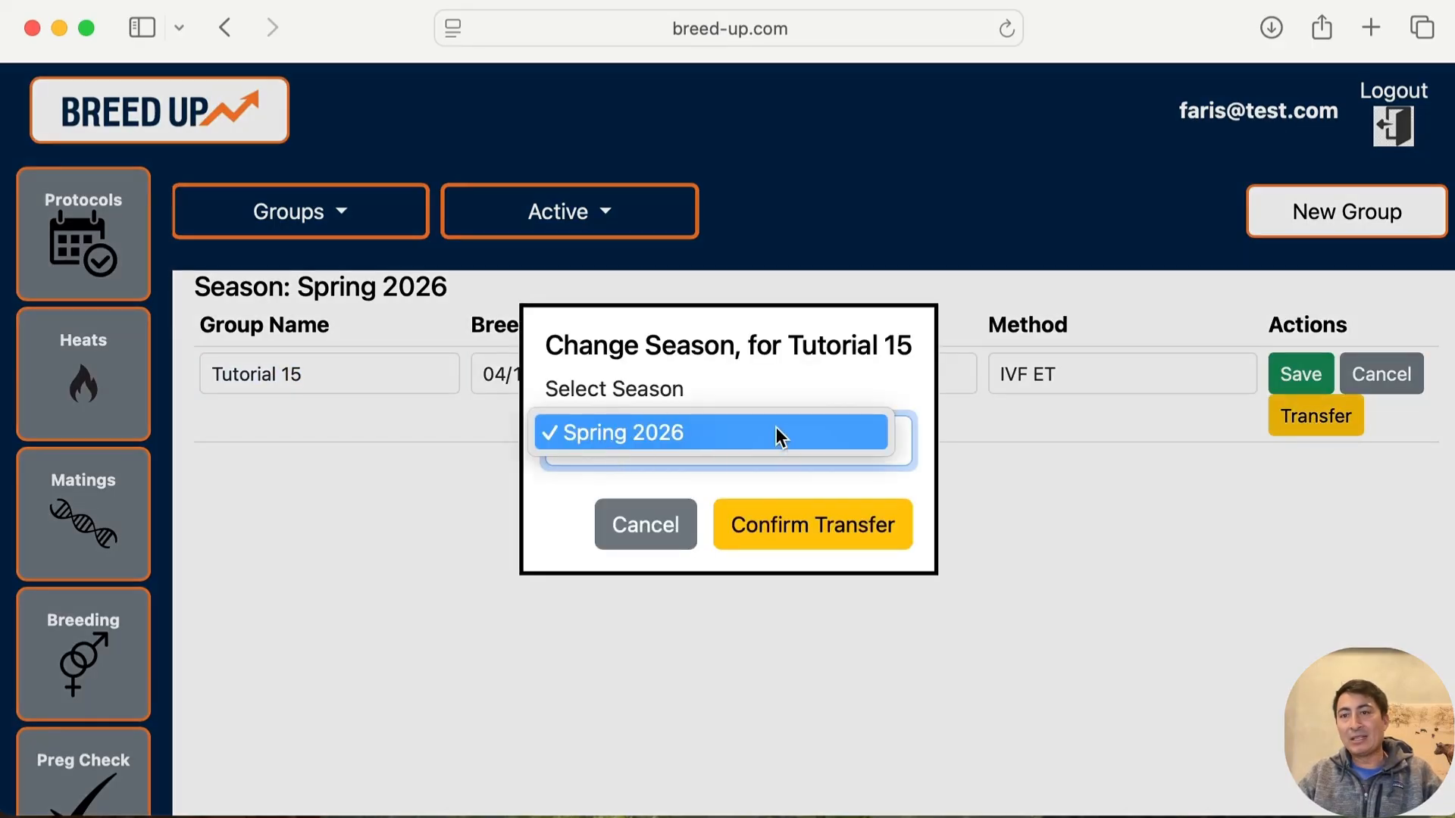
pyautogui.click(628, 429)
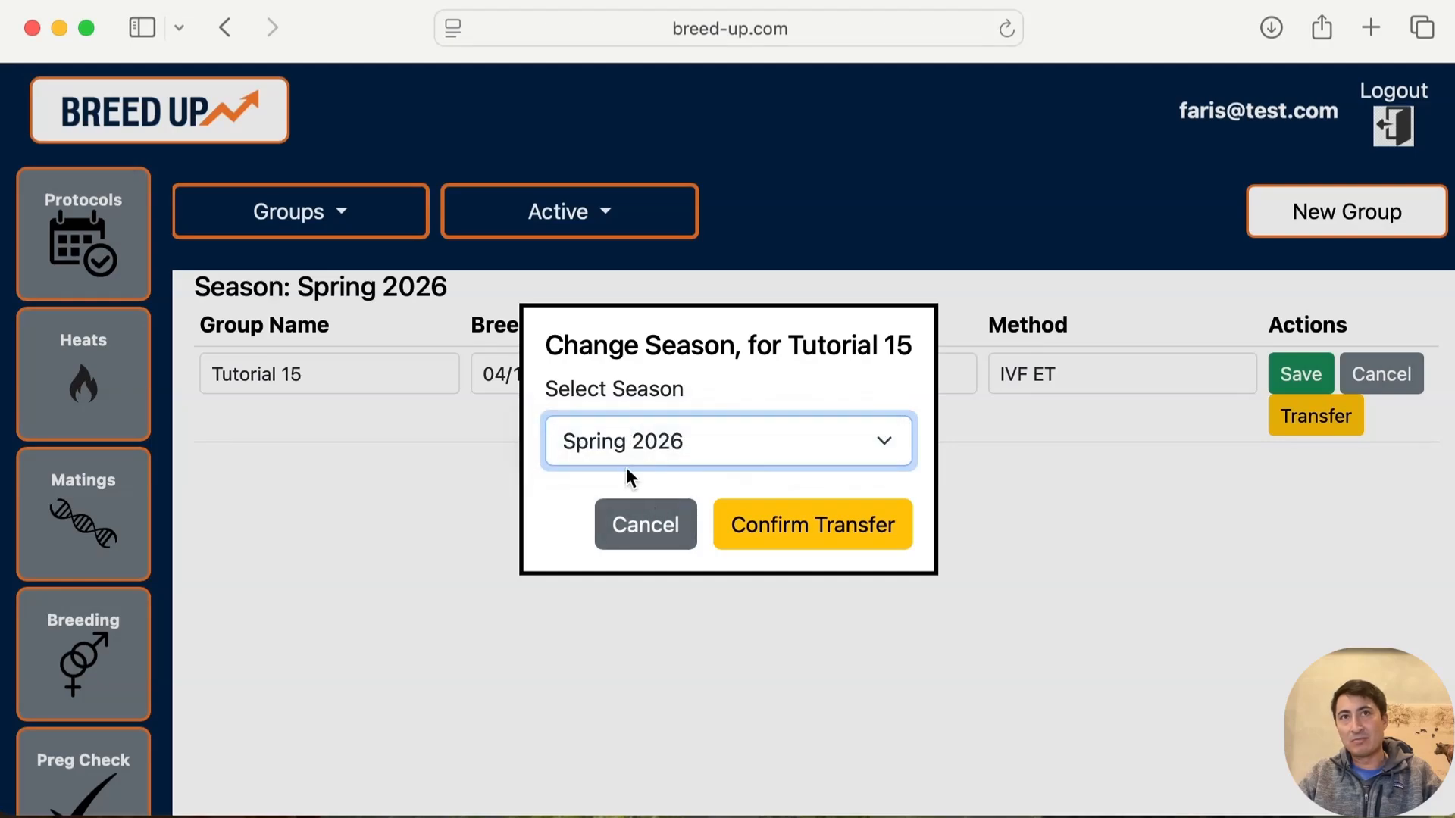
pyautogui.click(646, 542)
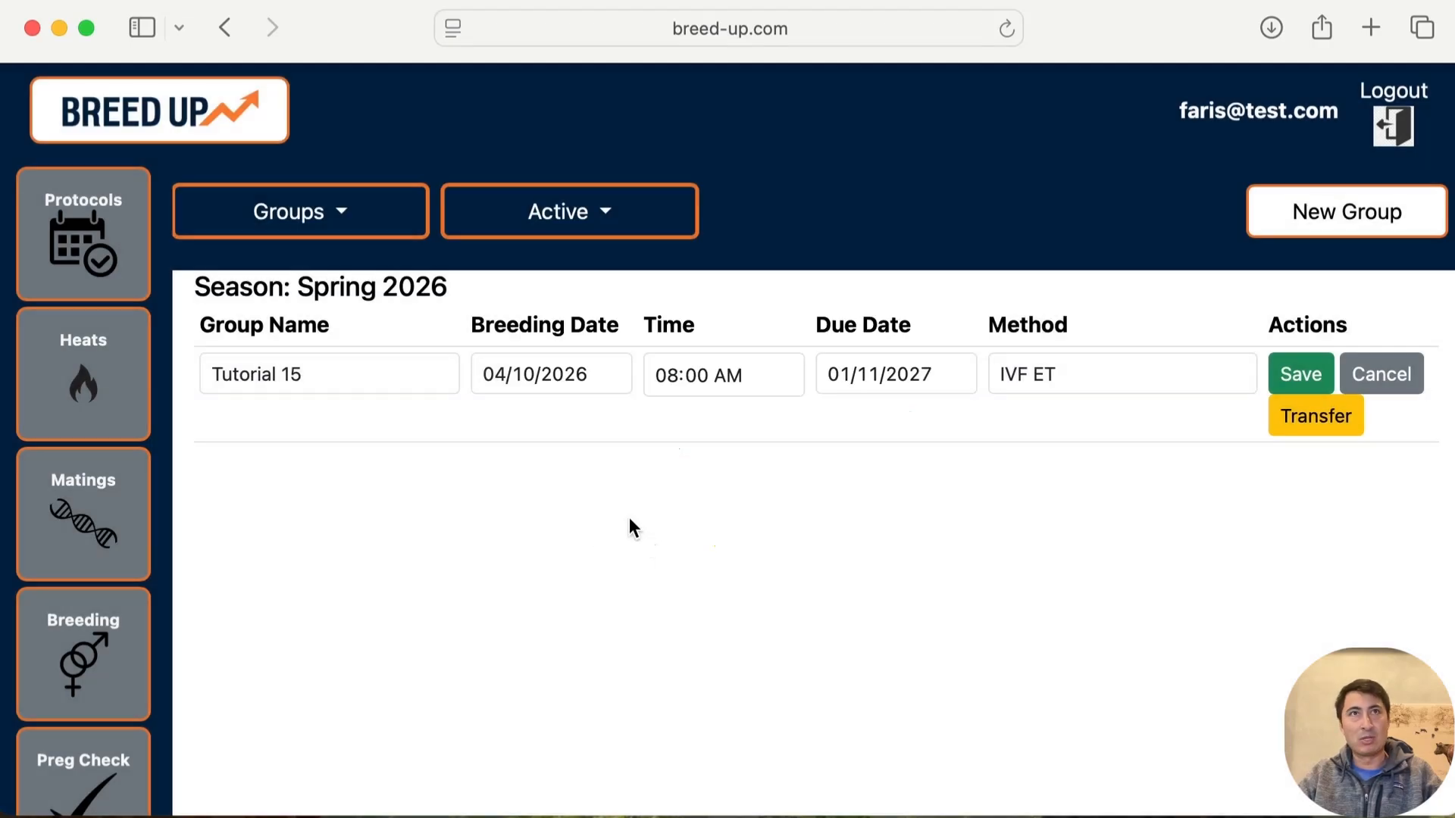
# Switch back to the seasons list and show the archived seasons
pyautogui.click(315, 241)
pyautogui.click(311, 274)
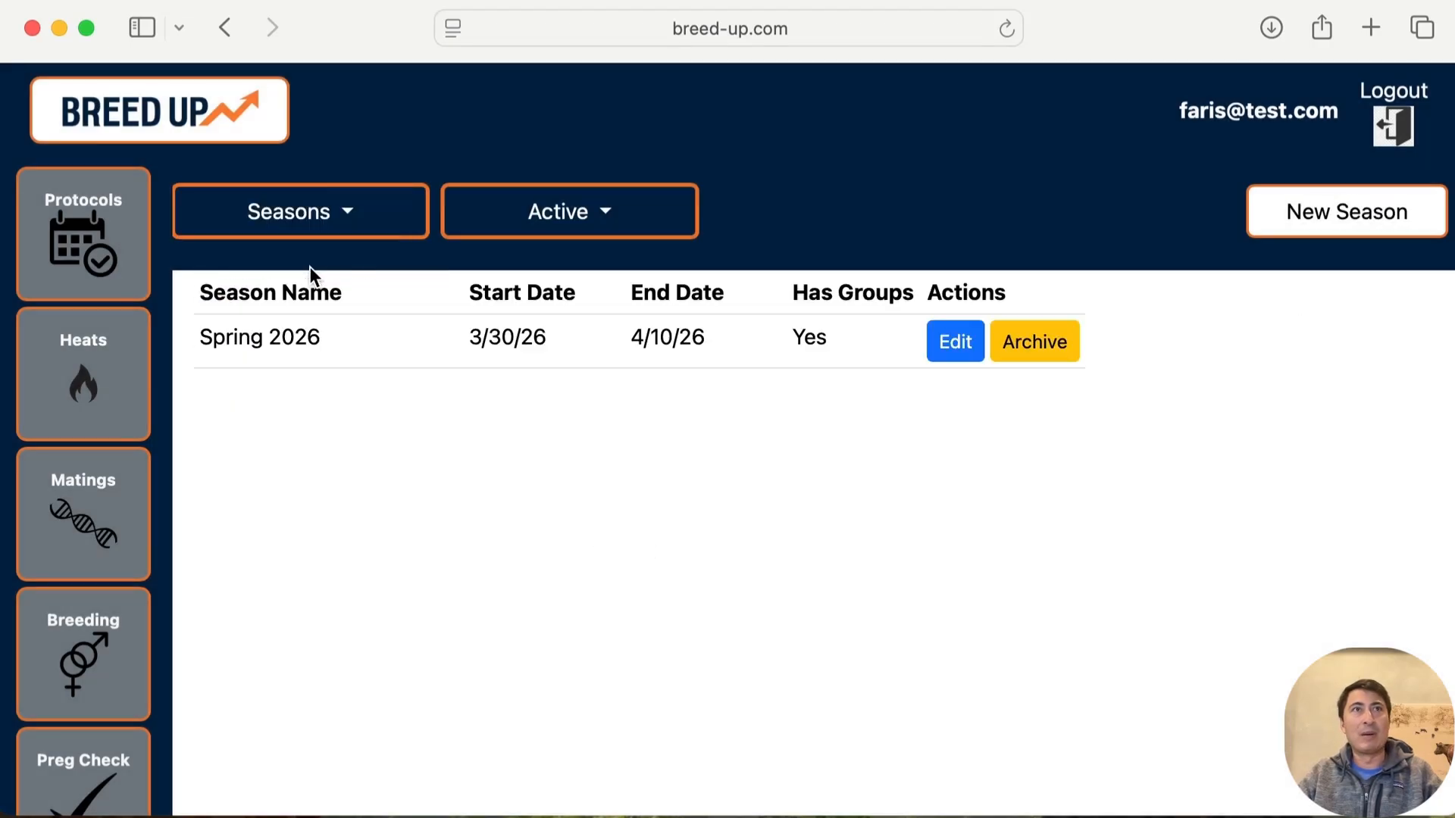
pyautogui.click(584, 220)
pyautogui.click(552, 317)
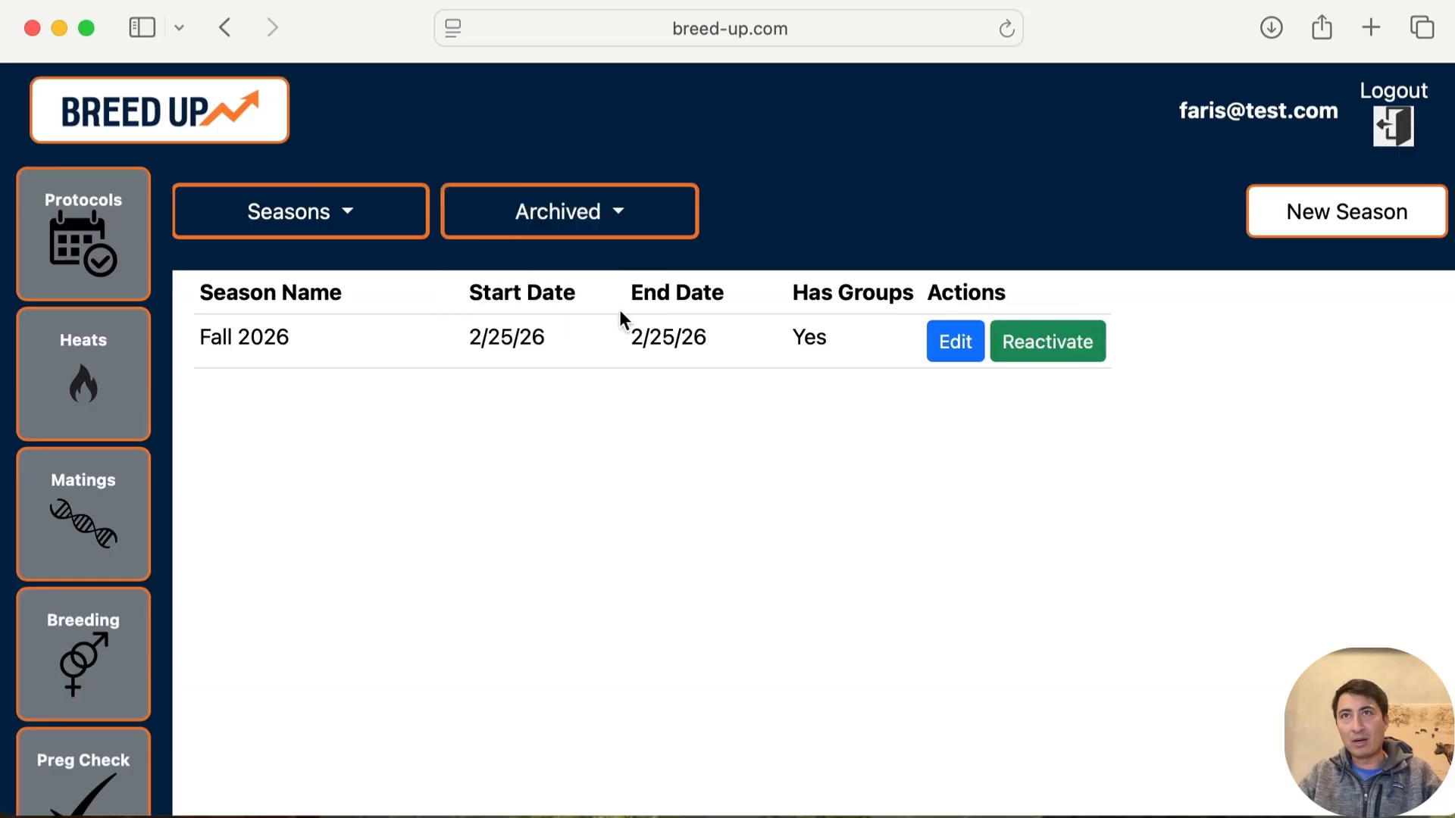
# Reactivate the archived Fall 2026 season and switch to the list of active groups
pyautogui.click(1047, 356)
pyautogui.click(408, 229)
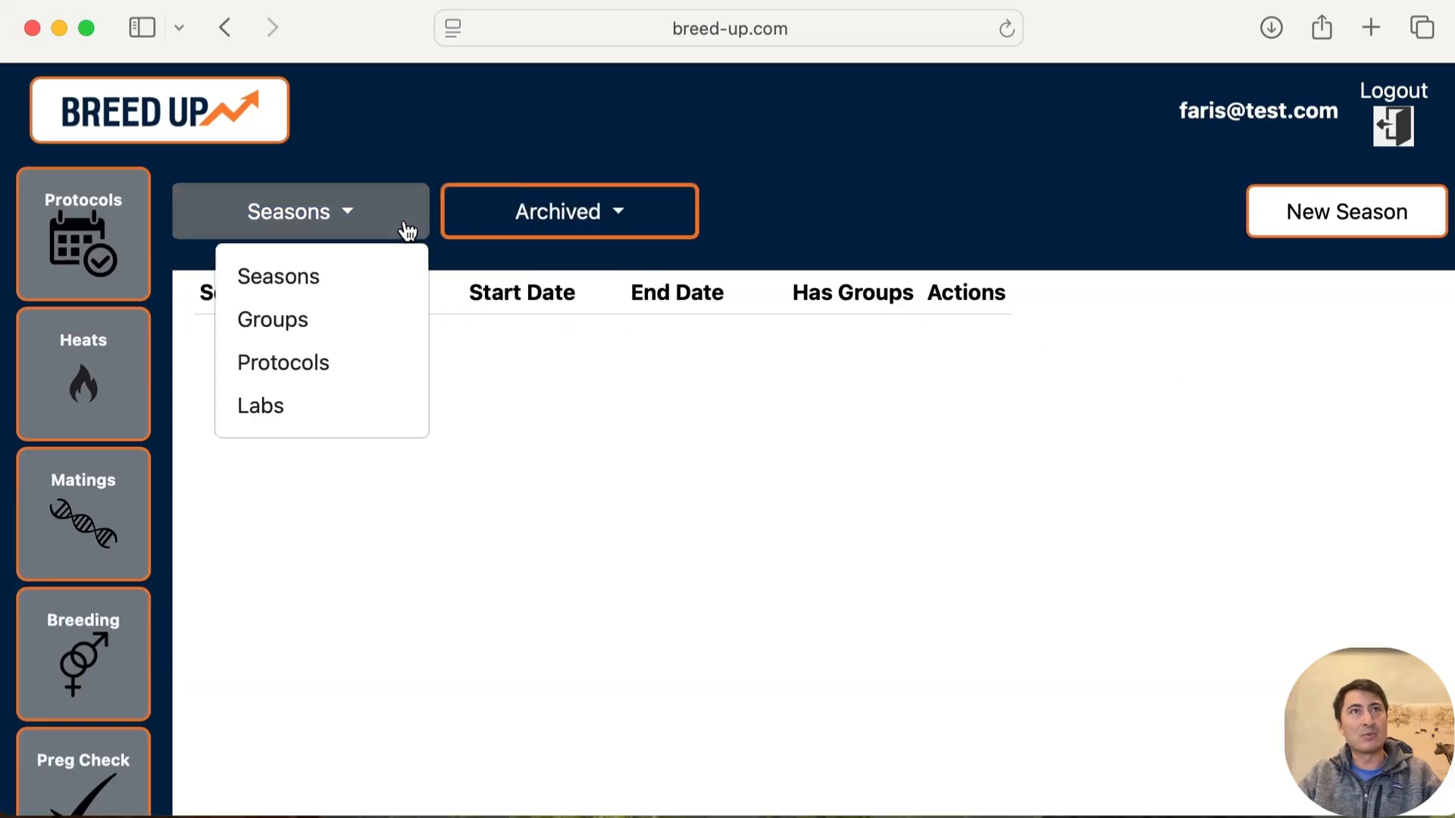
pyautogui.click(369, 312)
pyautogui.click(493, 229)
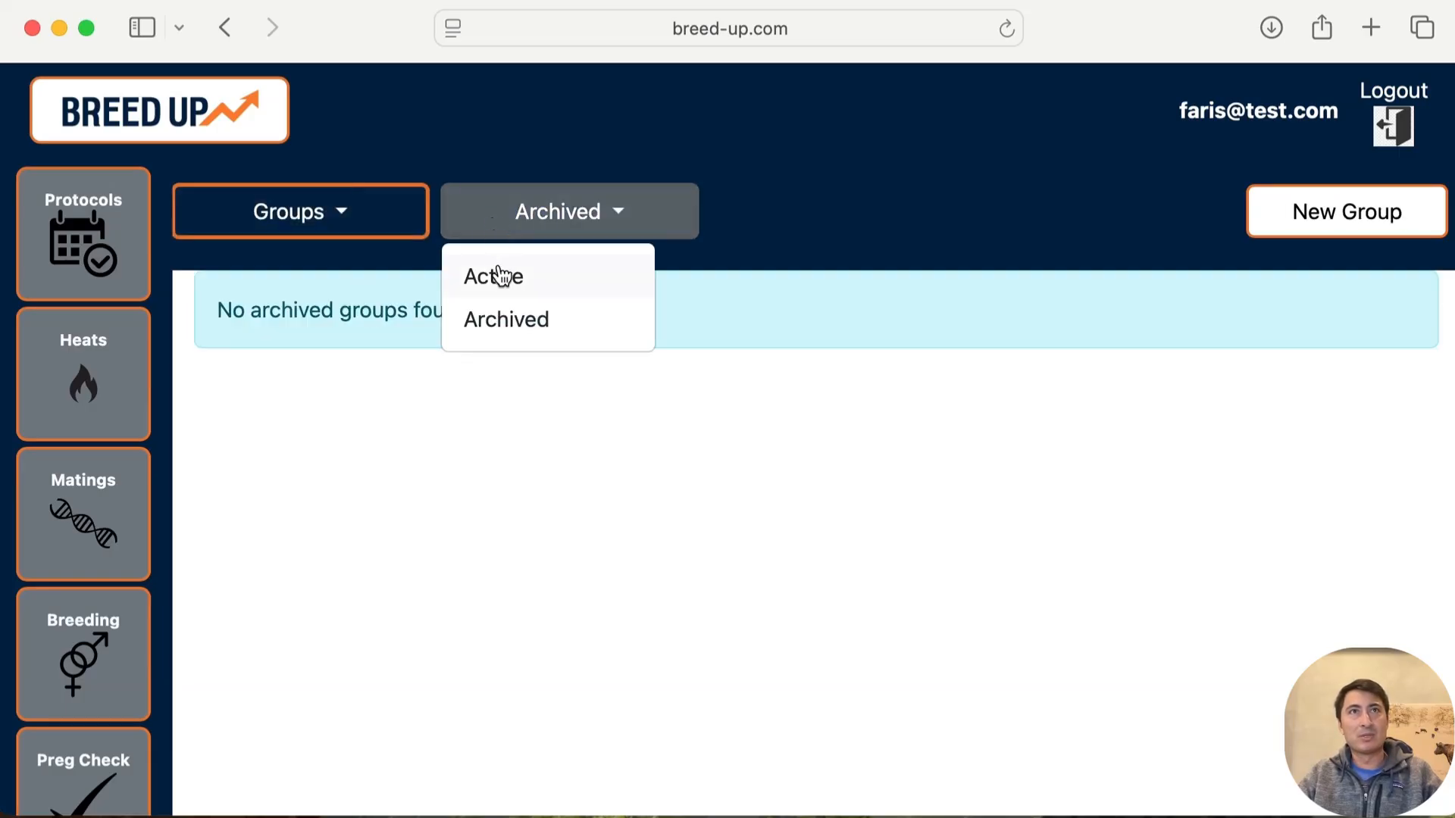
pyautogui.click(497, 276)
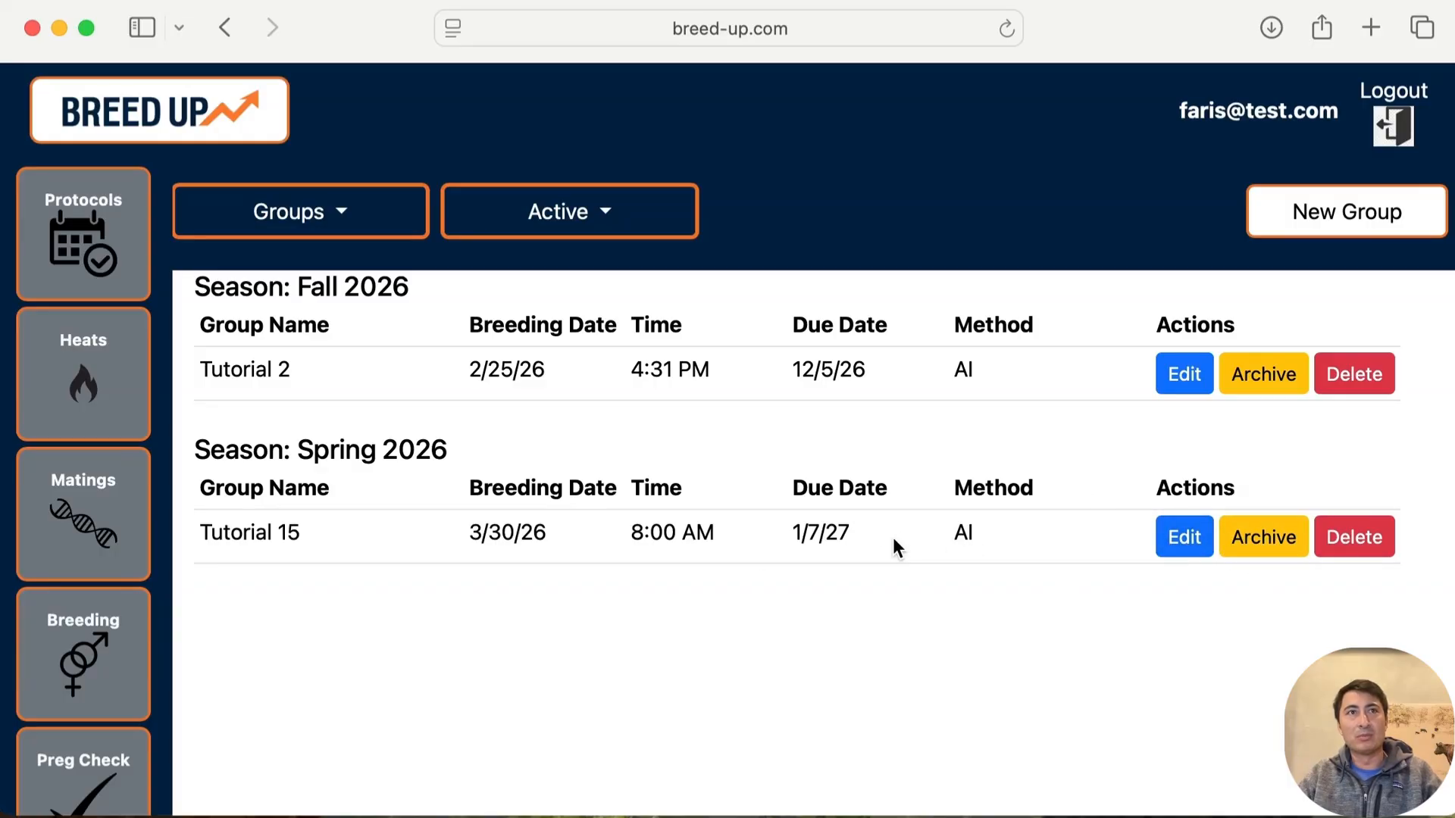
# Edit the Tutorial 15 group and transfer it to the Fall 2026 season
pyautogui.click(1184, 538)
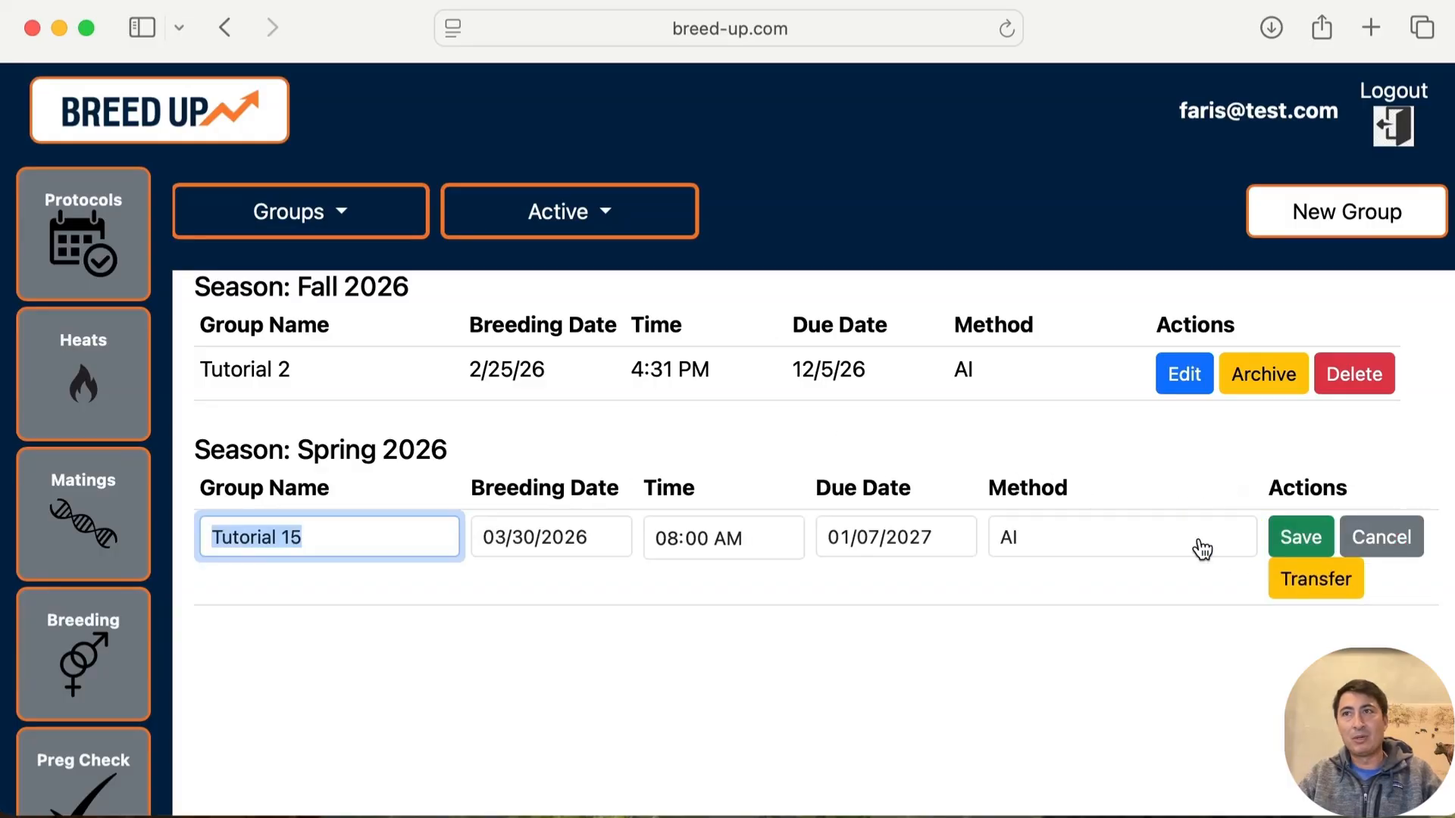
pyautogui.click(1309, 584)
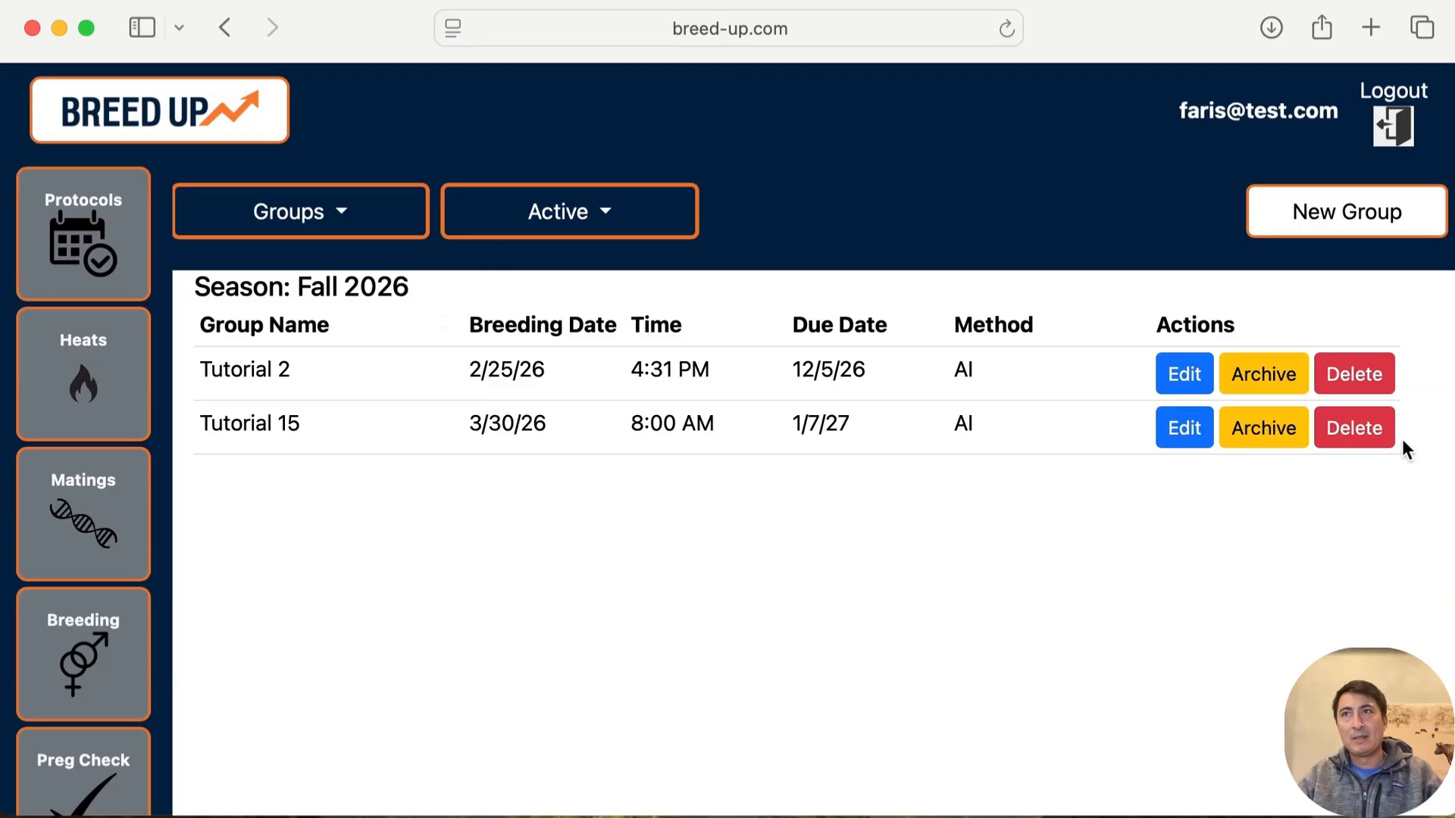
# Transfer the Tutorial 15 group from Fall 2026 back to the Spring 2026 season
pyautogui.click(1173, 428)
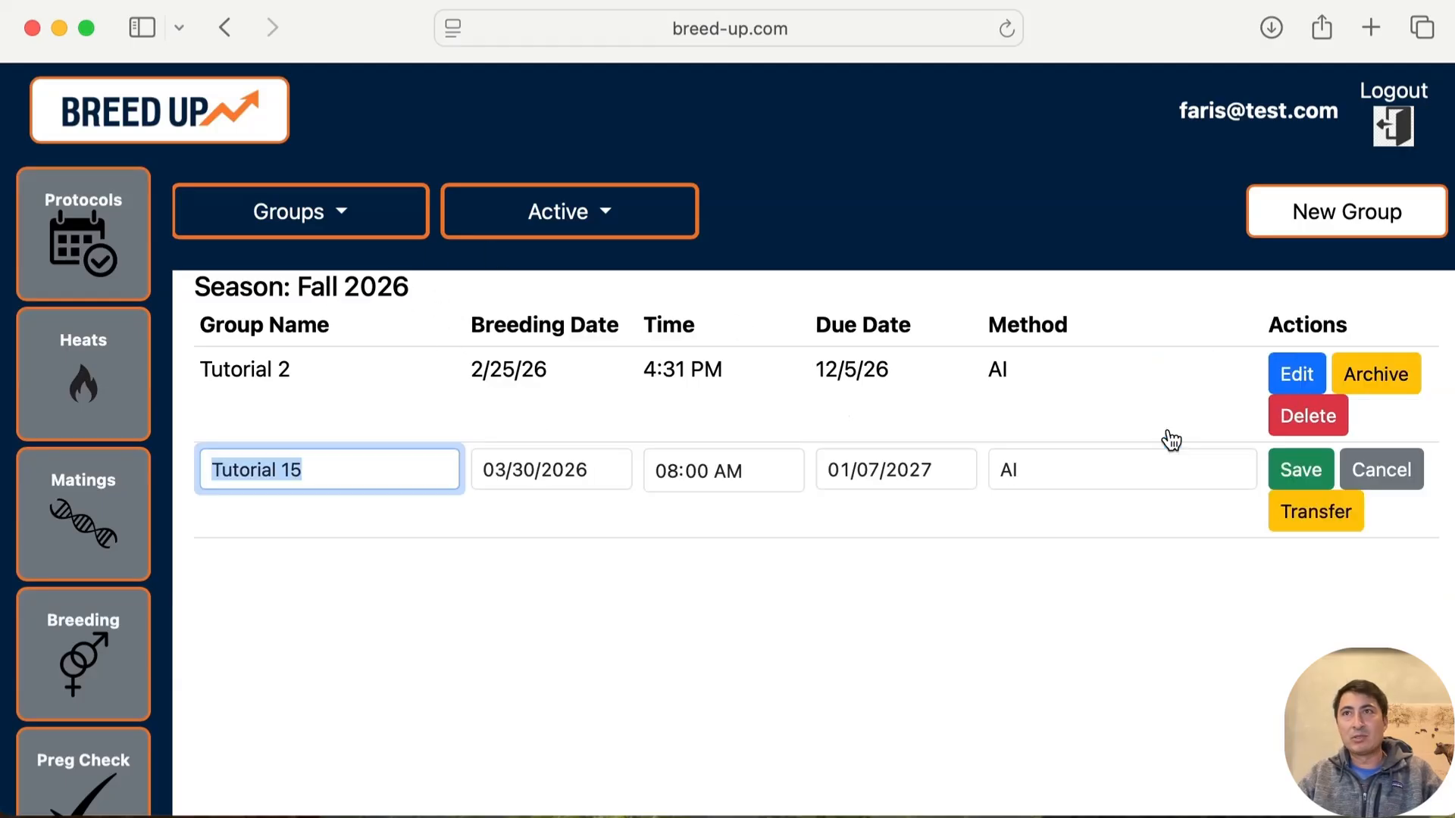
pyautogui.click(1326, 510)
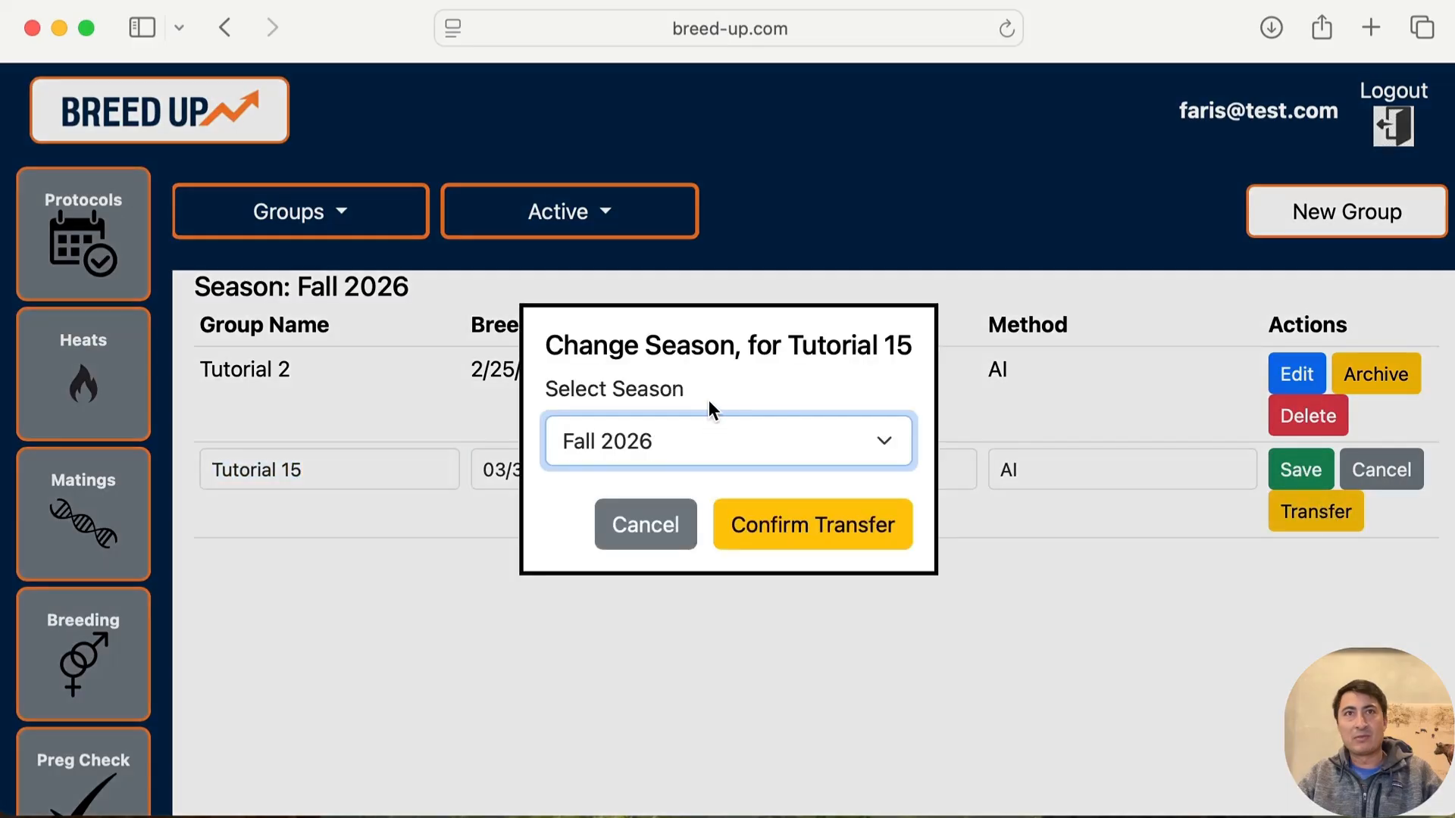
pyautogui.click(703, 429)
pyautogui.click(694, 464)
pyautogui.click(780, 527)
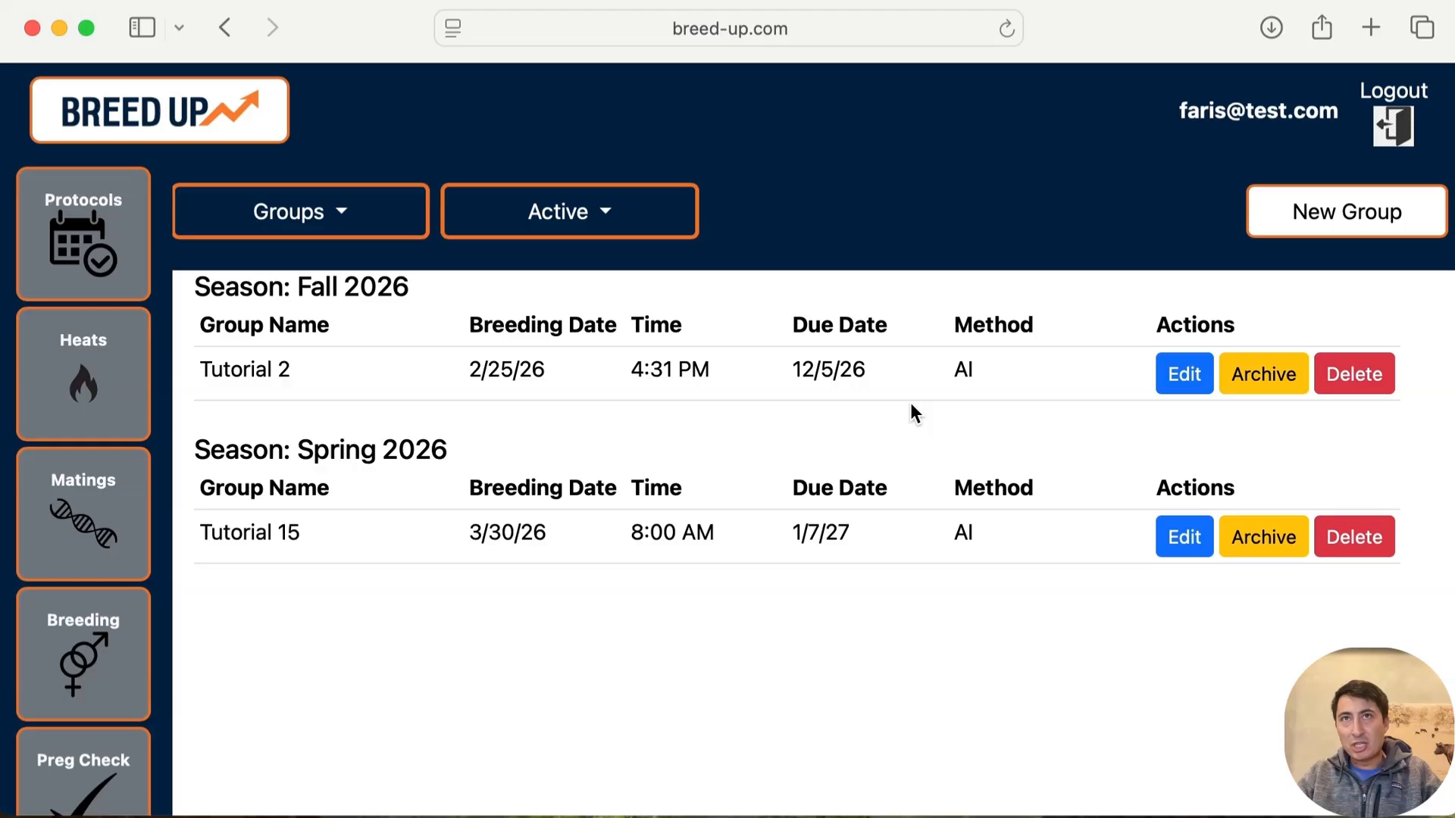
# Set the Tutorial 2 group's breeding time to 09:00 AM and save the edit
pyautogui.click(1186, 385)
pyautogui.click(670, 375)
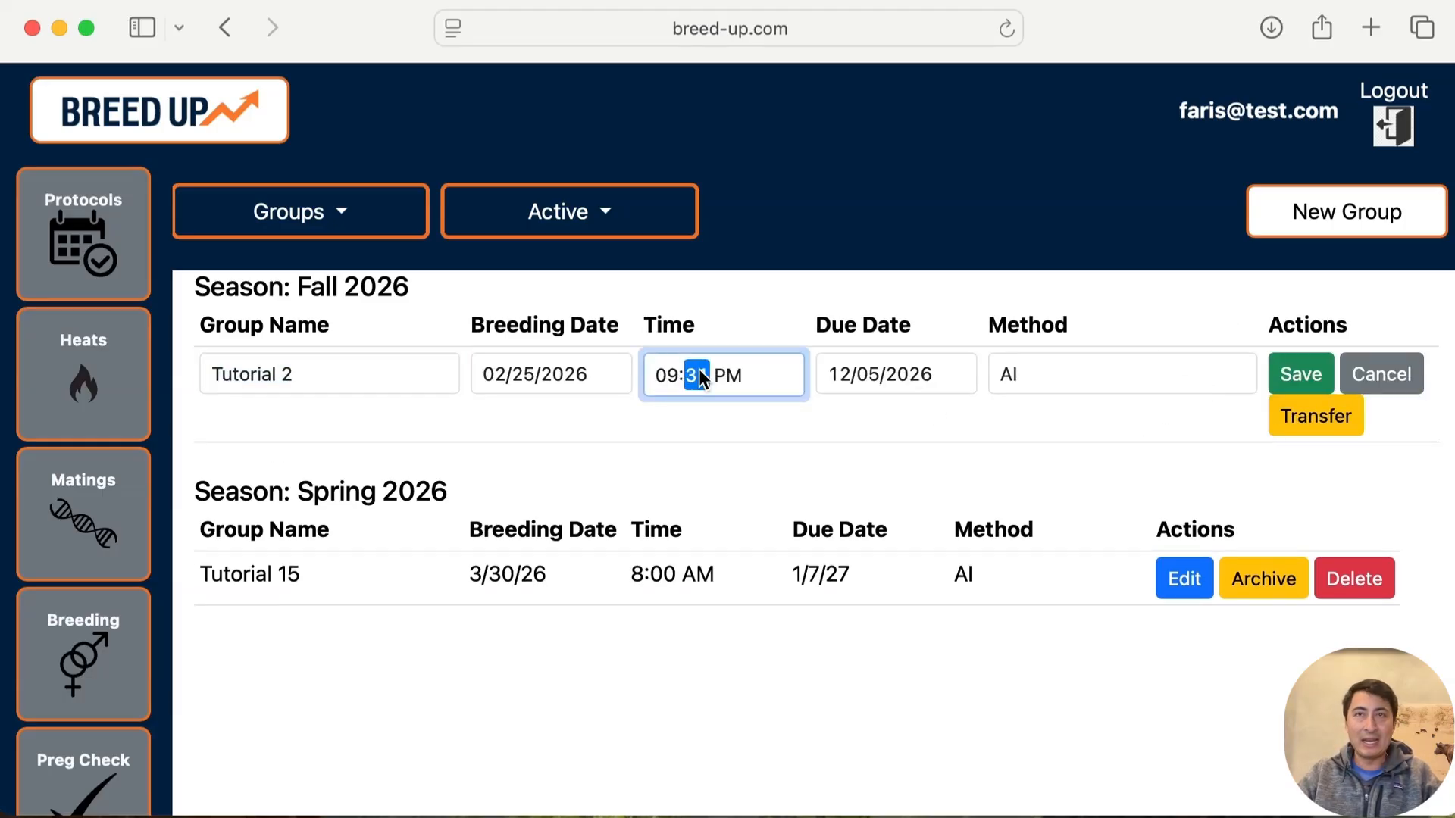
pyautogui.write('a')
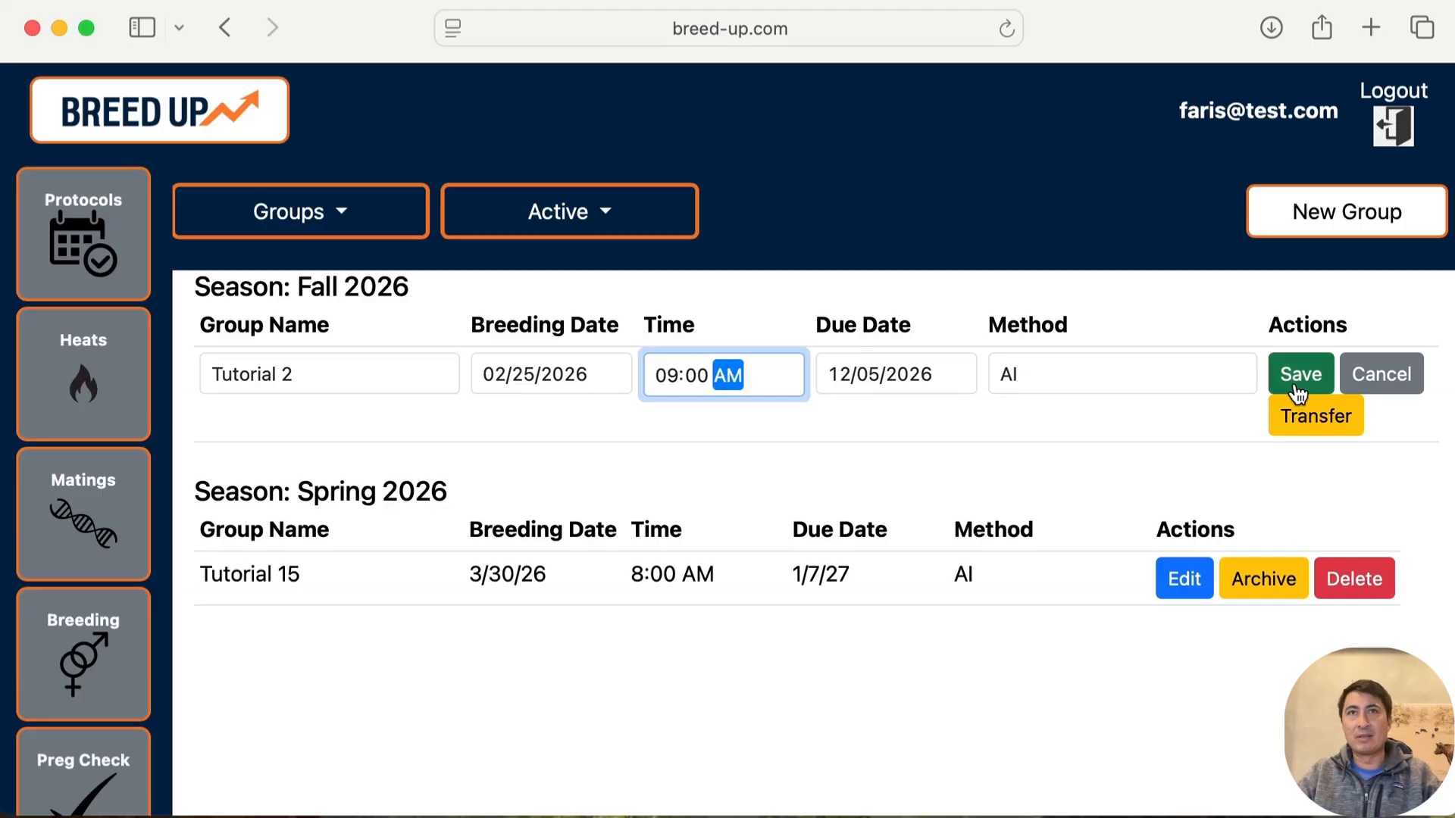
pyautogui.click(1297, 389)
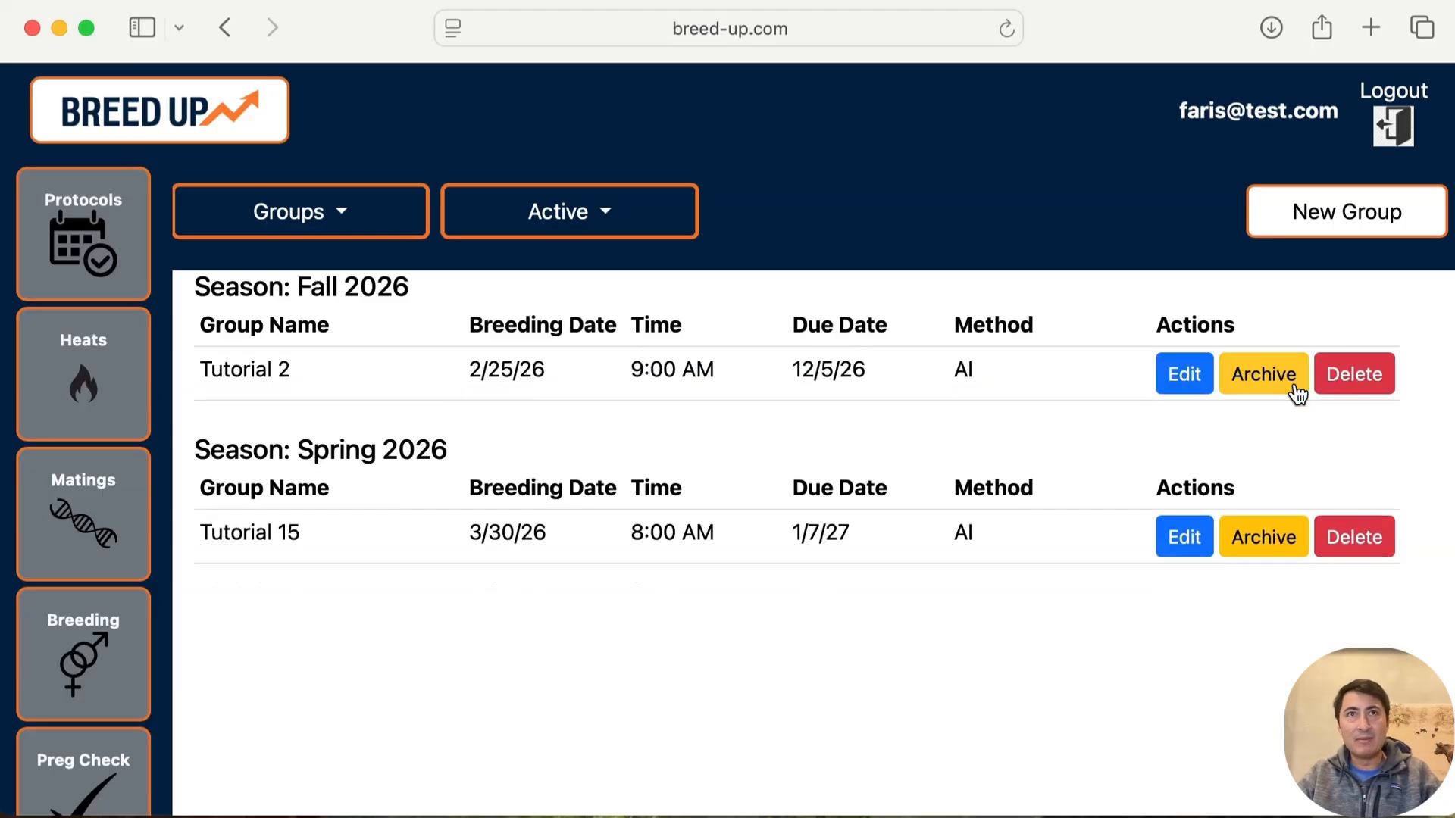